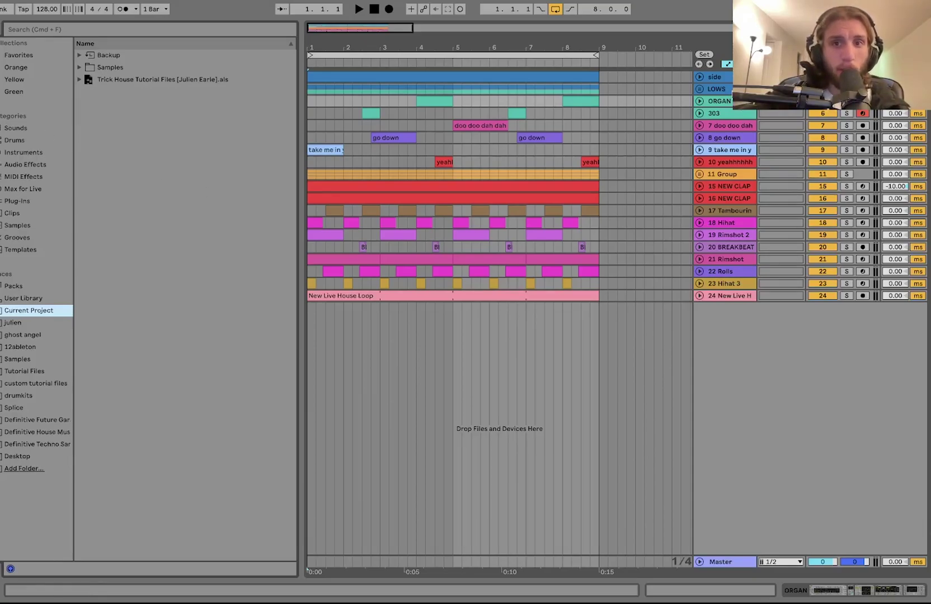
Unfold the LOWS group and listen to the 3 Kick 9 track in solo
click(699, 89)
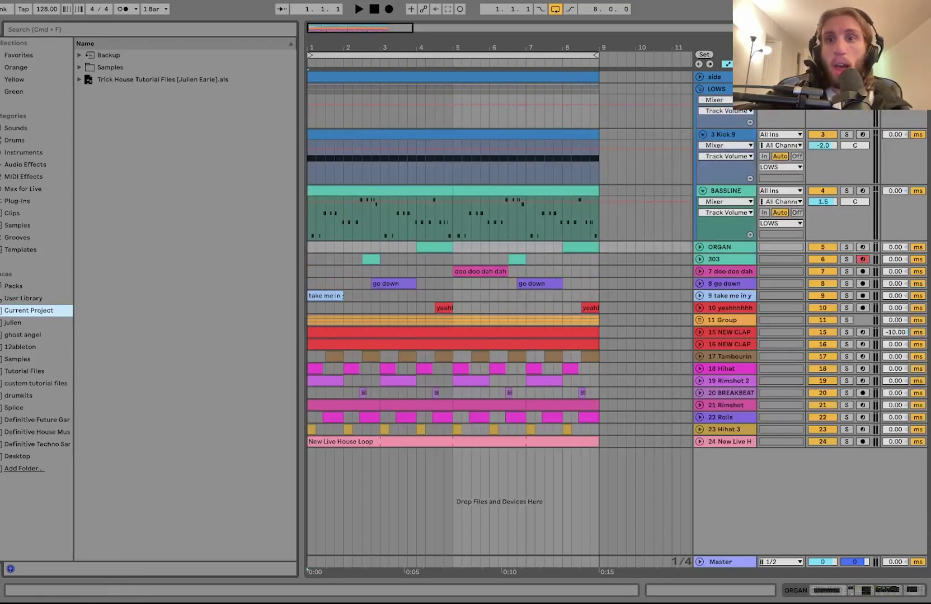
click(846, 135)
key(space)
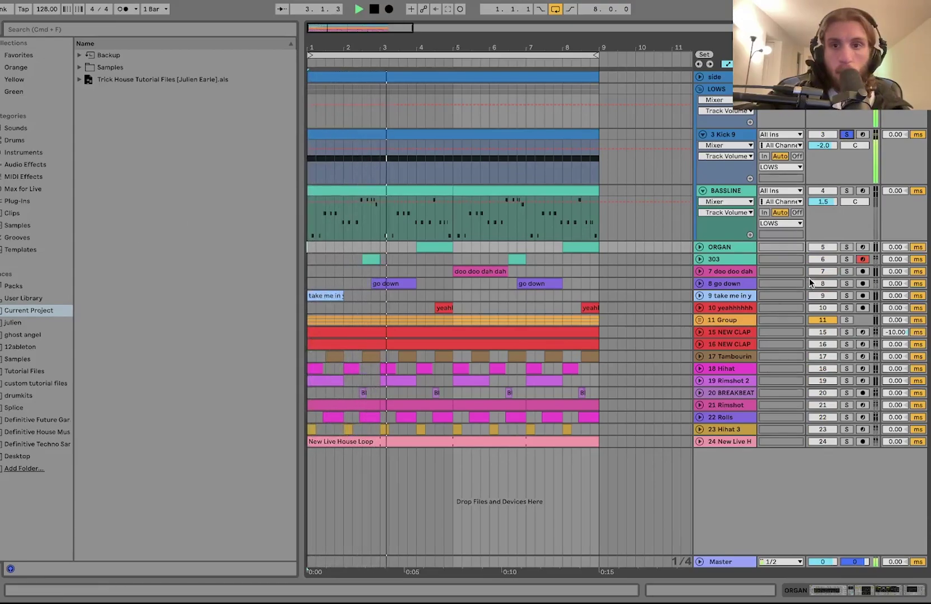
key(space)
Open the 3 Kick 9 track's devices, reveal its sample in the browser and audition Kick 9.wav
double_click(728, 136)
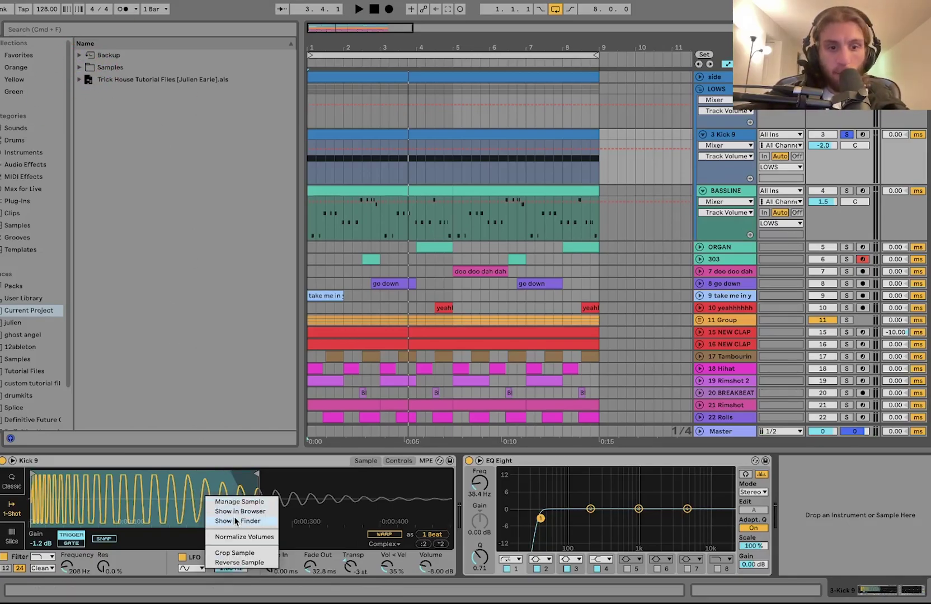
click(237, 511)
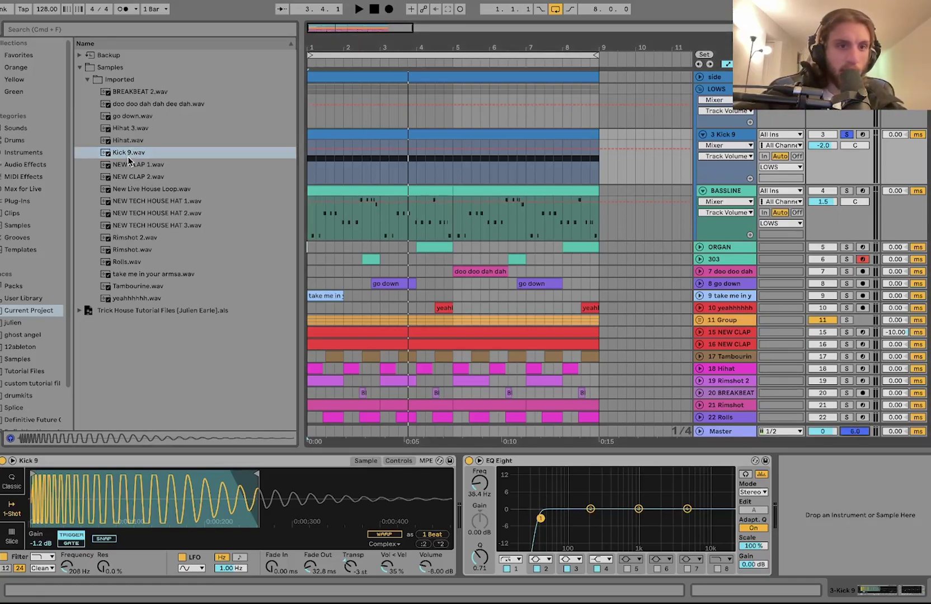
click(129, 155)
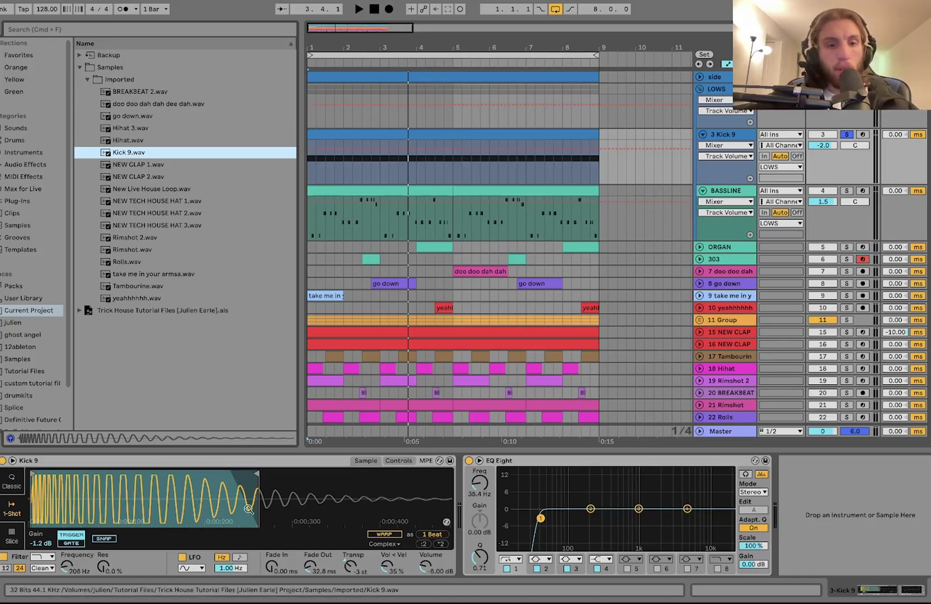
Show Kick 9's filter envelope settings and compare the kick with the Filter Envelope off and on during playback
click(398, 462)
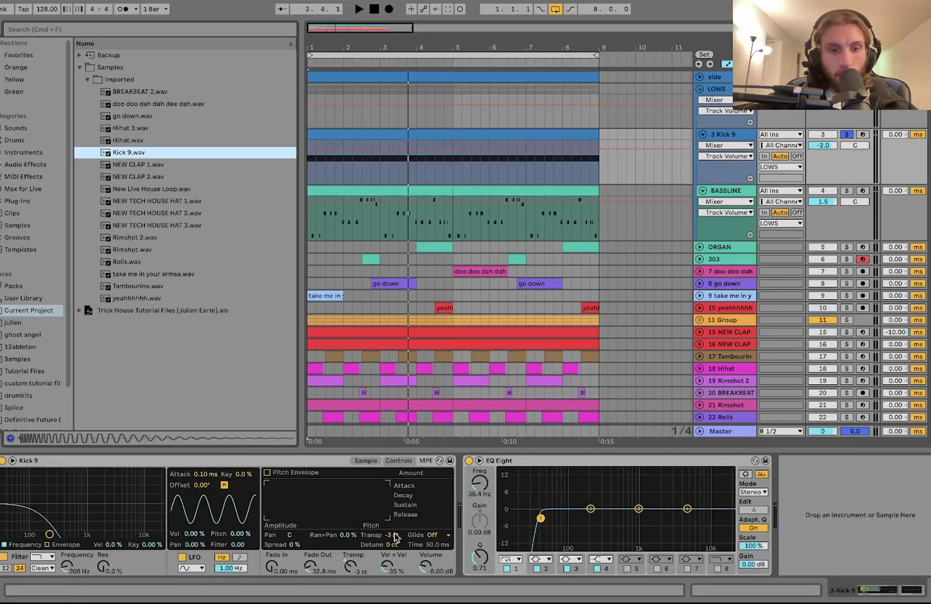
click(68, 545)
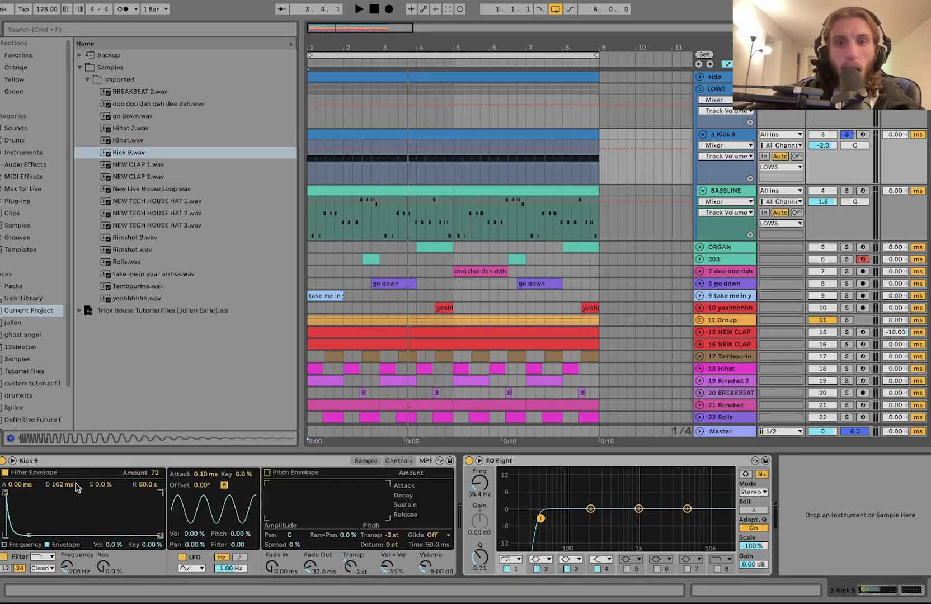
click(134, 155)
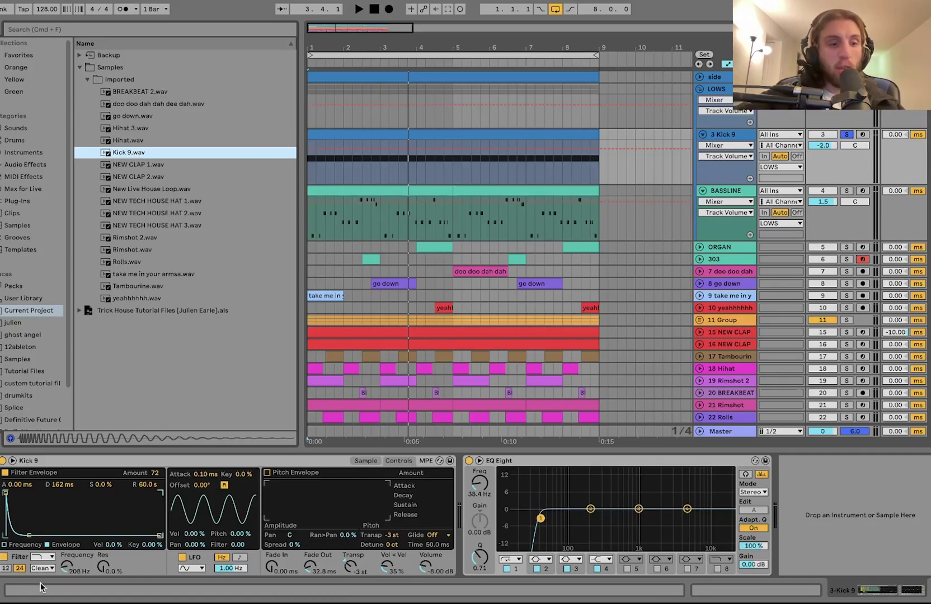
key(space)
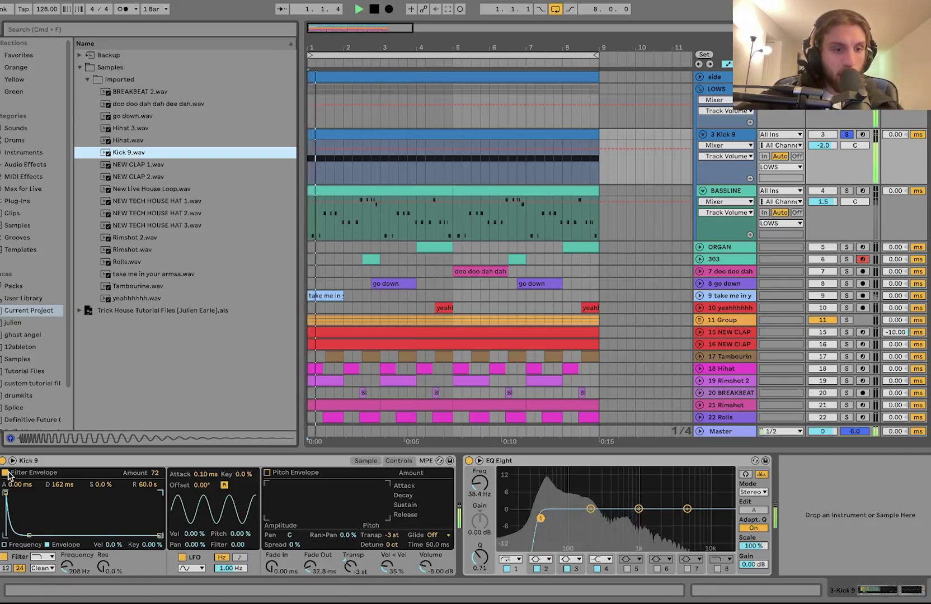
click(6, 474)
click(7, 474)
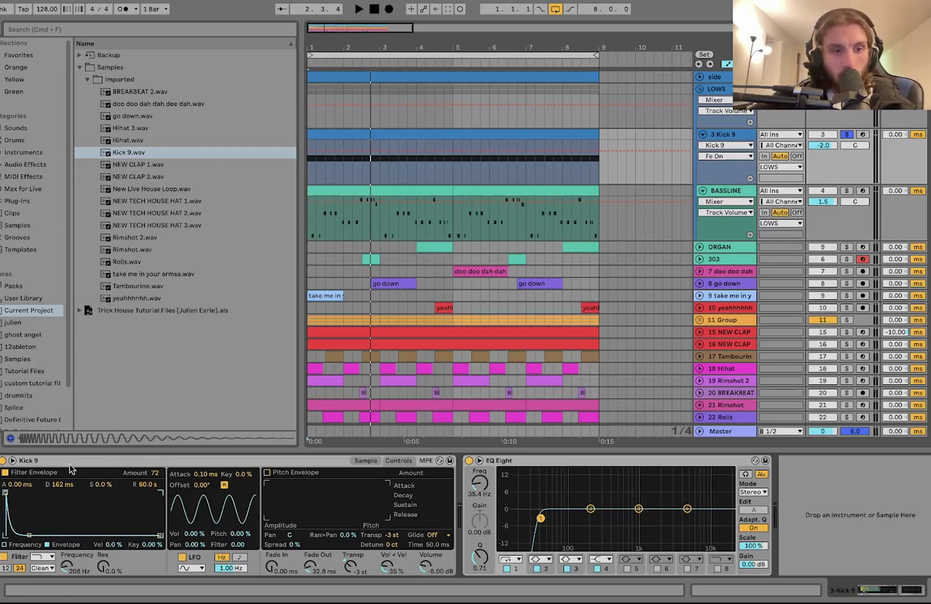
Audition the raw Kick 9.wav again and compare it with the processed kick, switching Kick 9's Filter to compare its effect
click(128, 157)
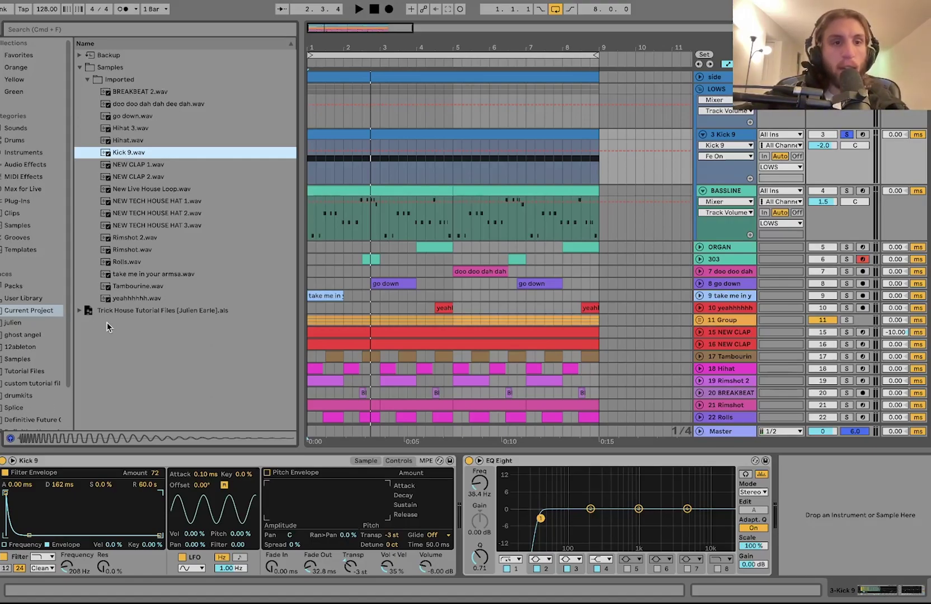
key(space)
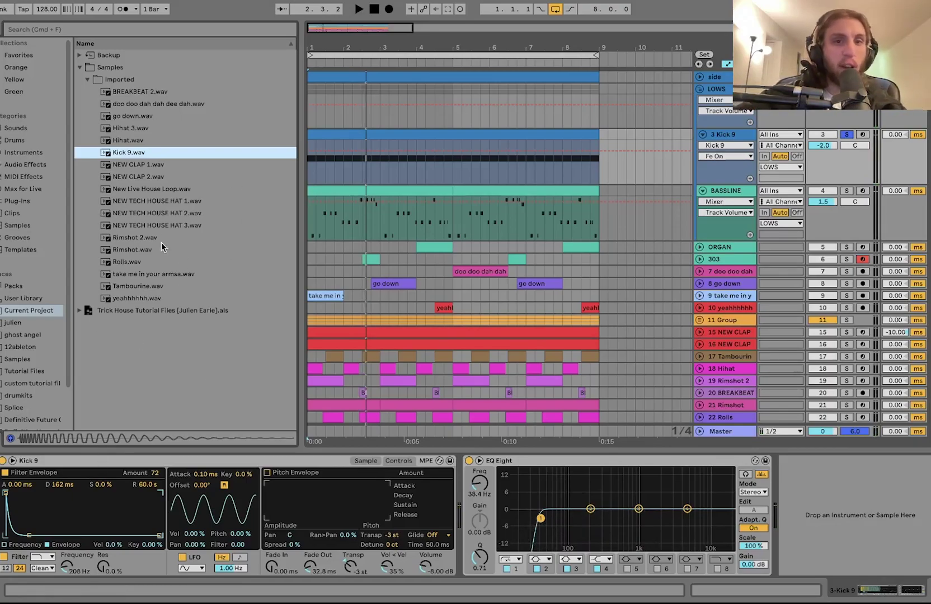
click(496, 134)
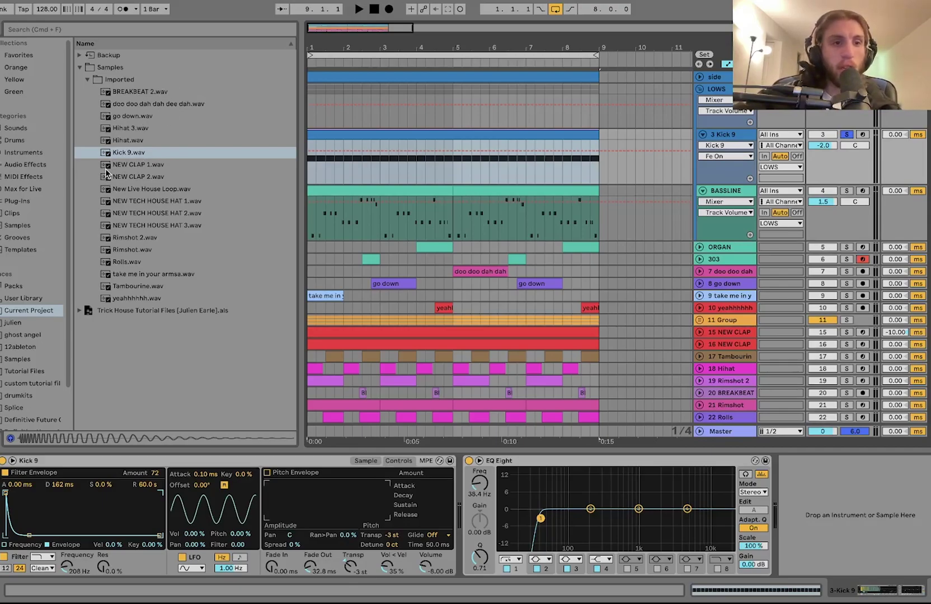
click(135, 152)
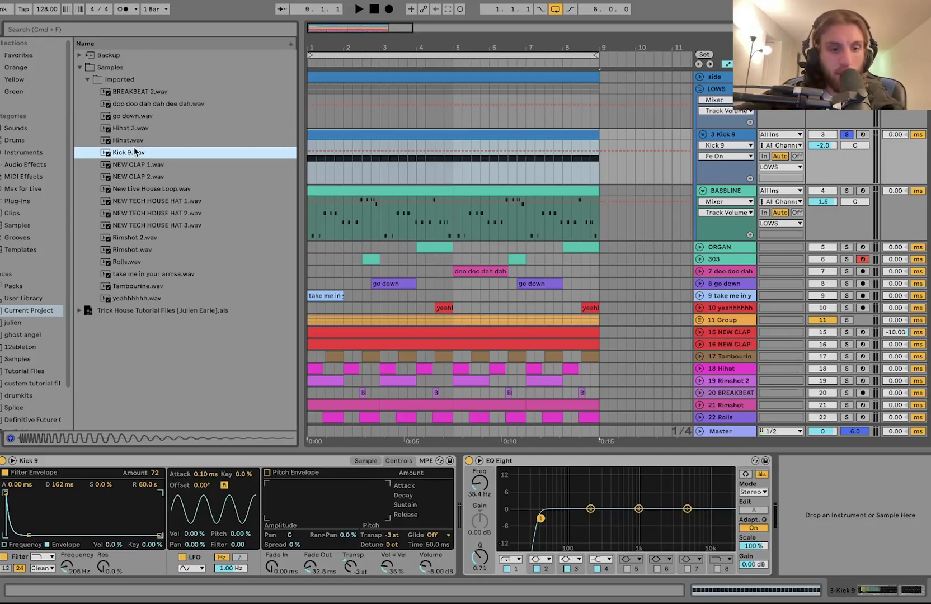
key(space)
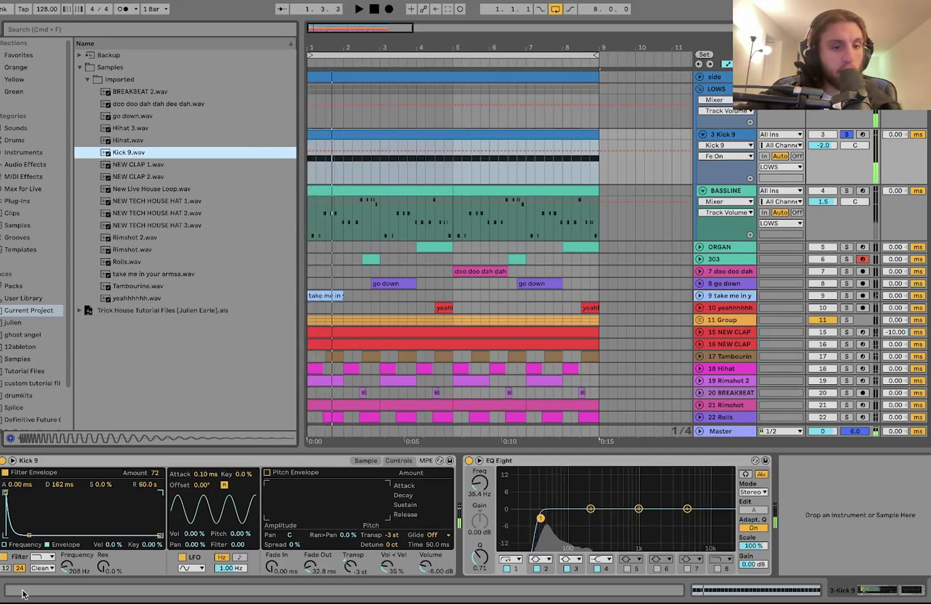
click(2, 562)
key(space)
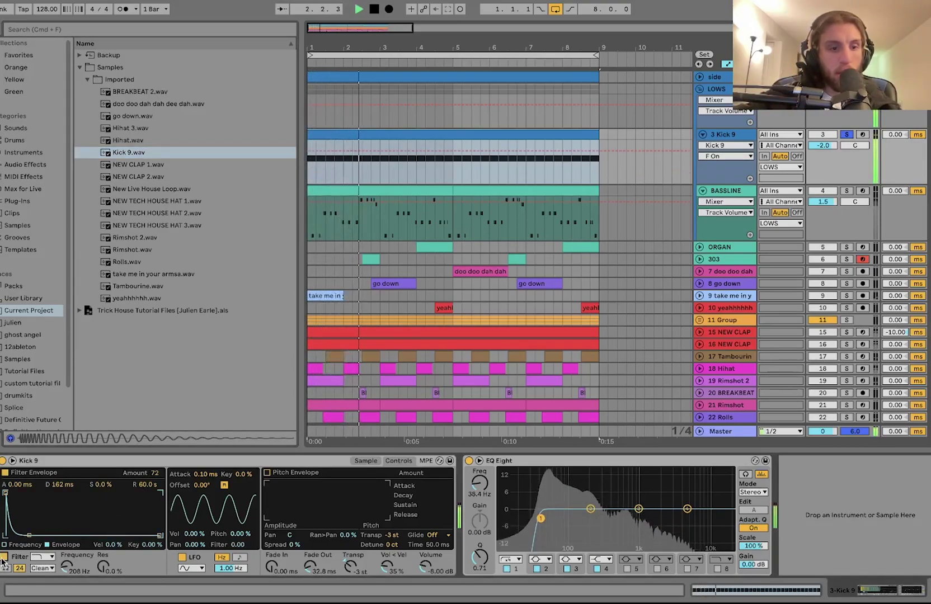
key(space)
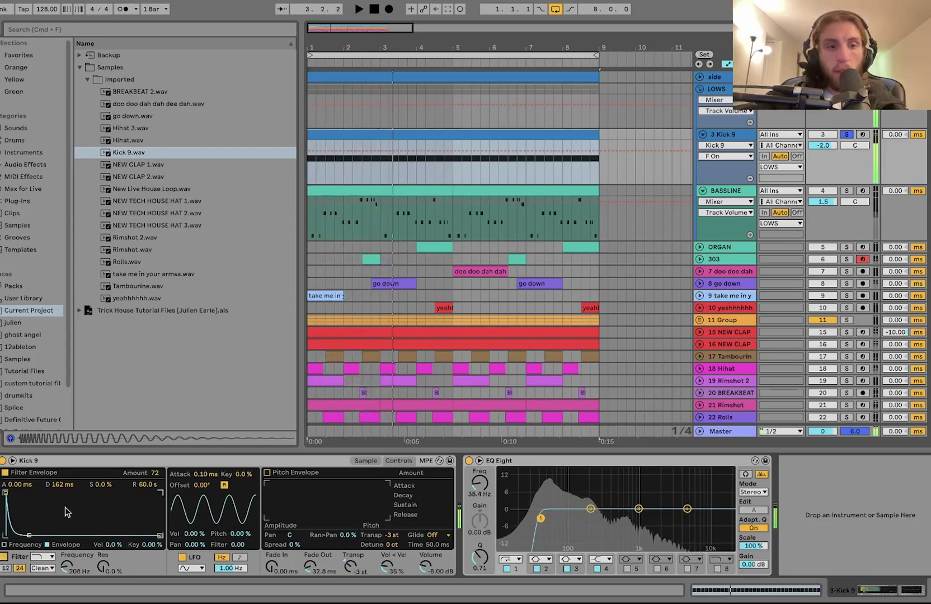
Return Kick 9 to its sample view and compare the kick with EQ Eight bypassed and enabled during playback
click(365, 460)
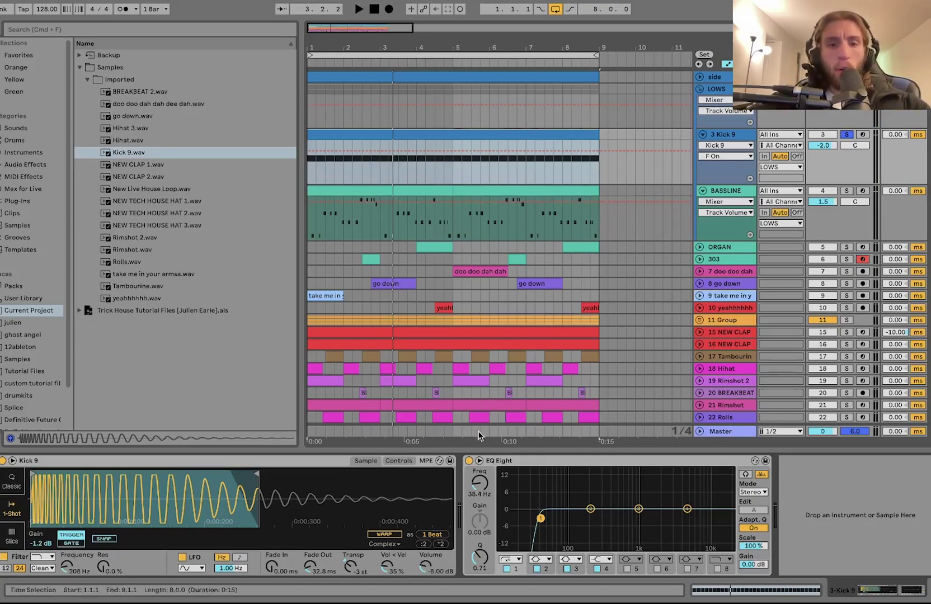
click(506, 481)
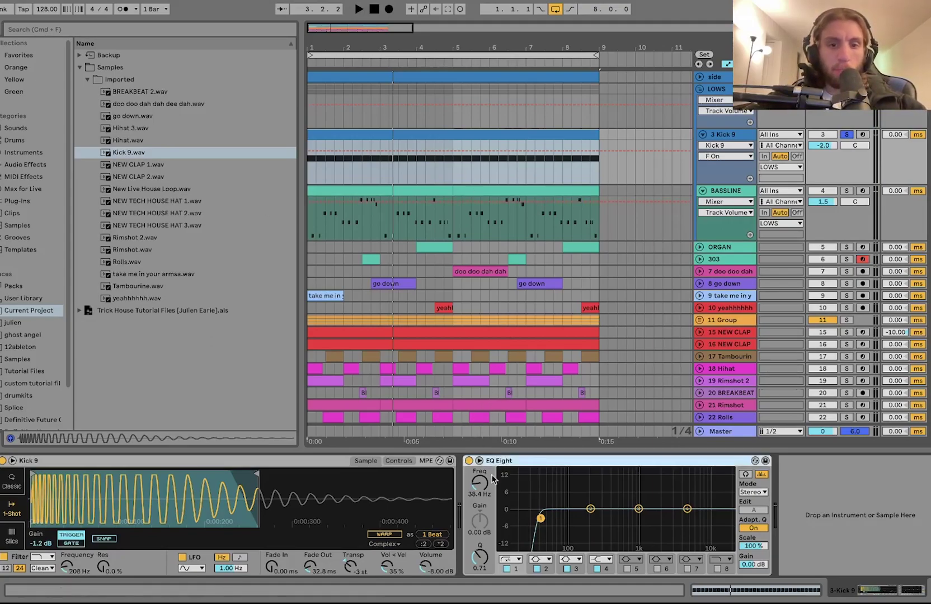
click(469, 461)
key(space)
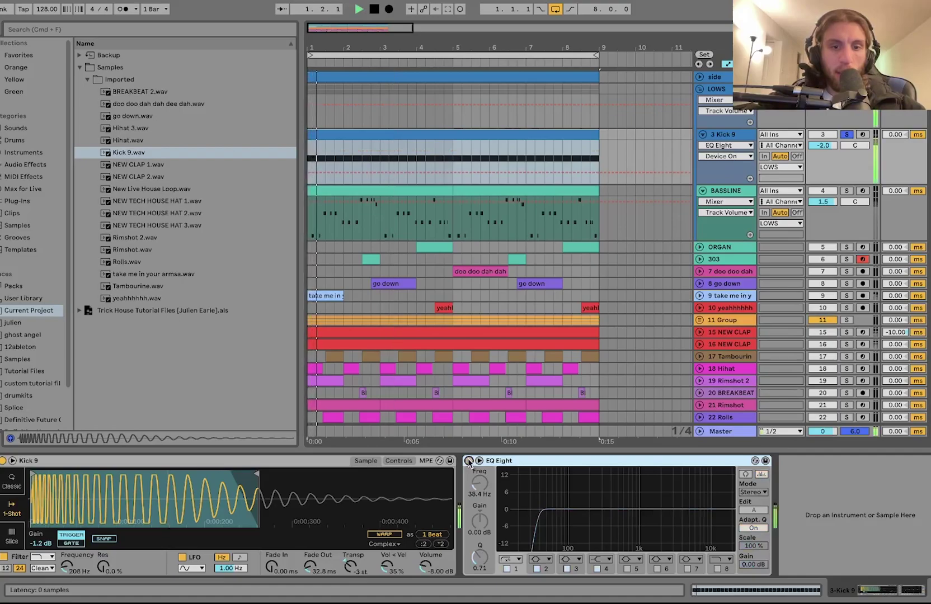
click(469, 460)
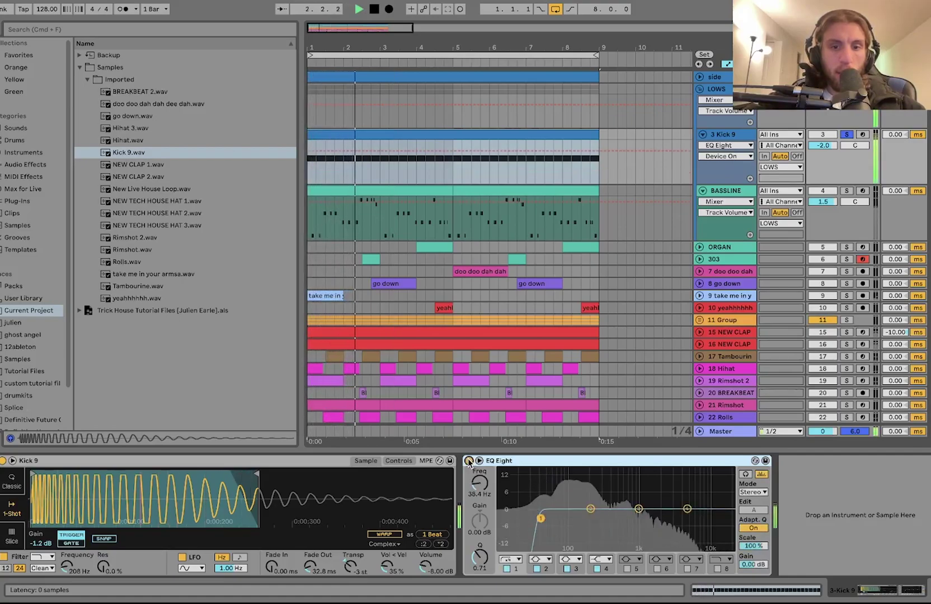
key(space)
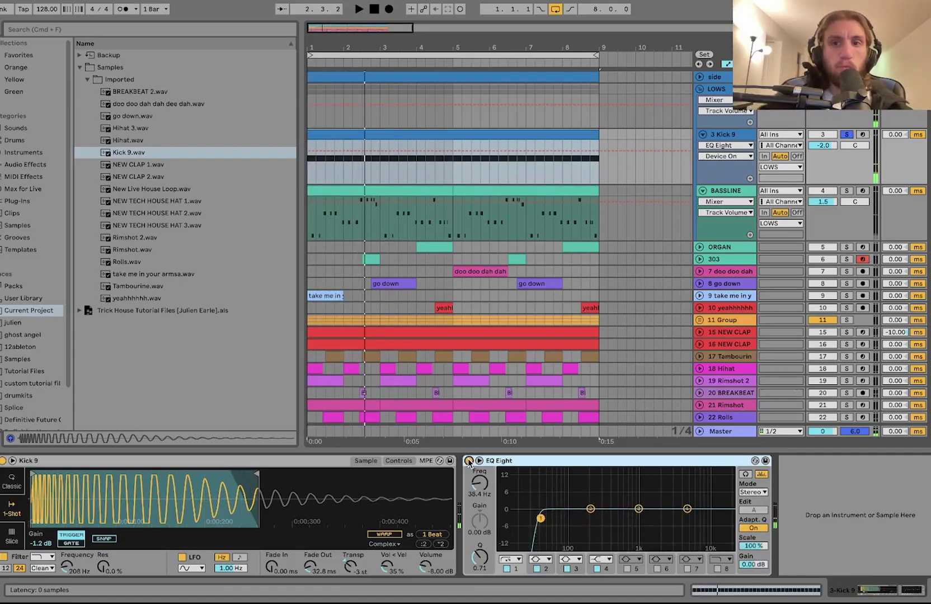
Solo the BASSLINE track, show its device chain and play it
click(847, 192)
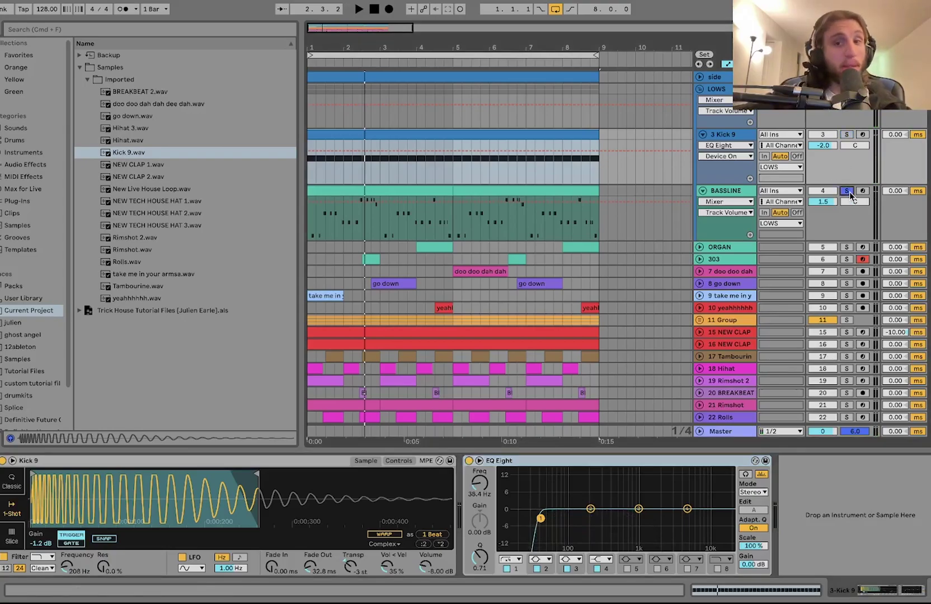
click(752, 191)
key(space)
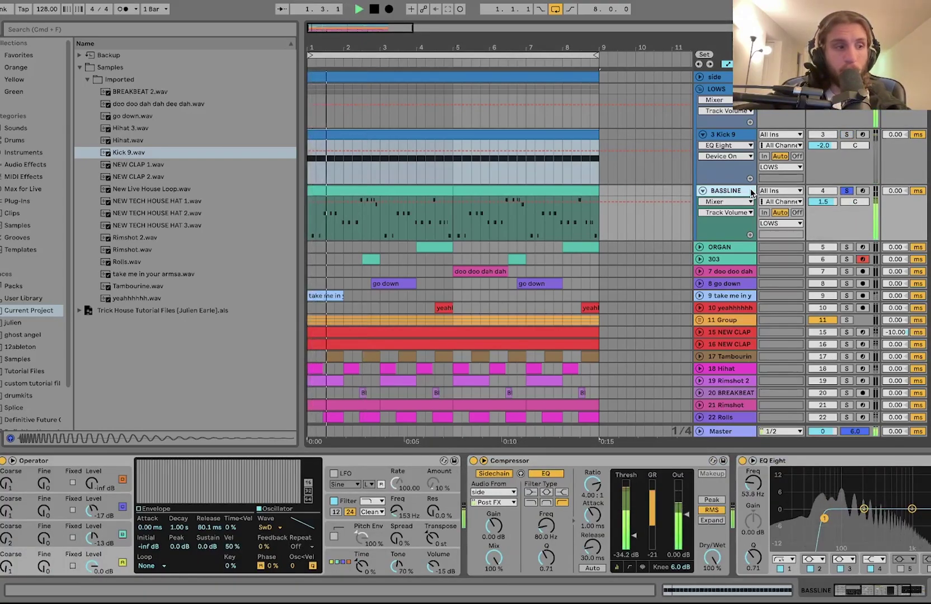
Inspect the notes of the first BASSLINE clip, return to the track's devices and end its solo
double_click(406, 186)
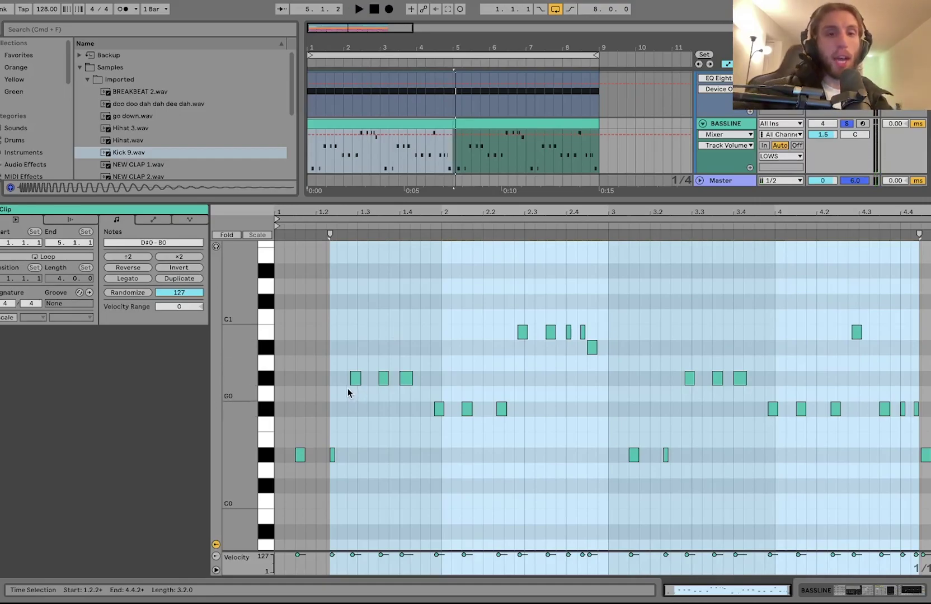
click(728, 125)
click(847, 138)
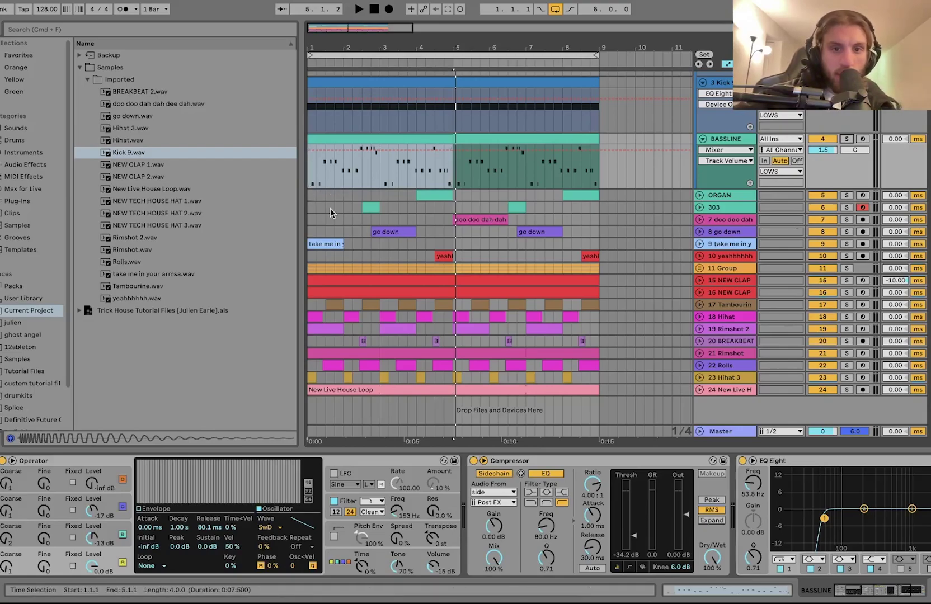
Reopen the first BASSLINE clip, fold its note editor to the used keys and audition the D#0, F#0, G#0, A#0 and B0 rows
double_click(384, 137)
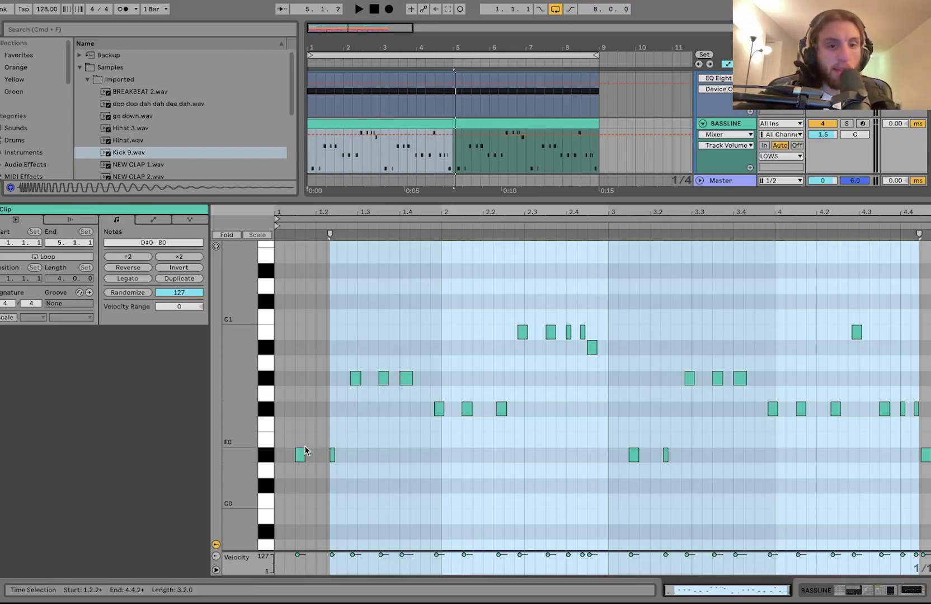
click(227, 234)
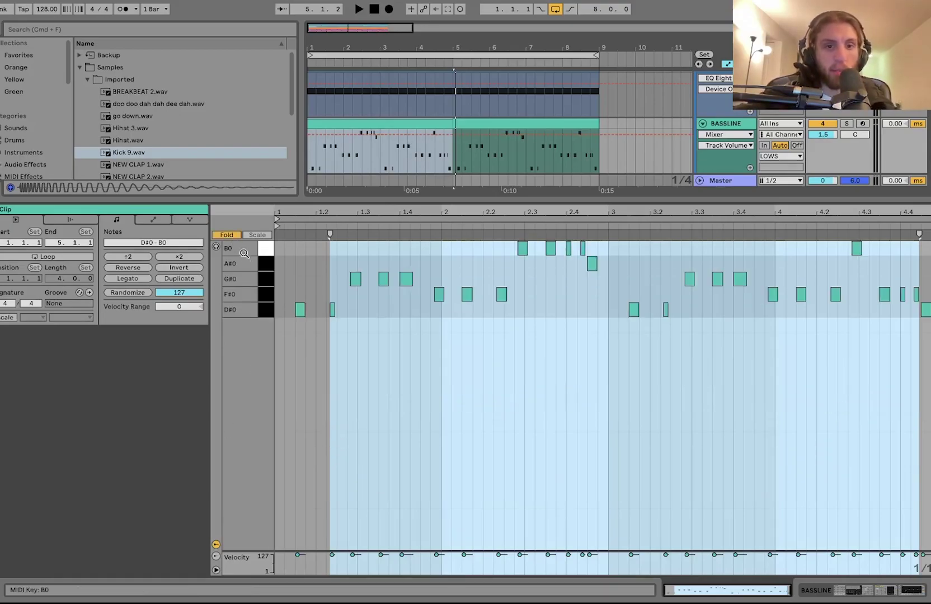
click(266, 312)
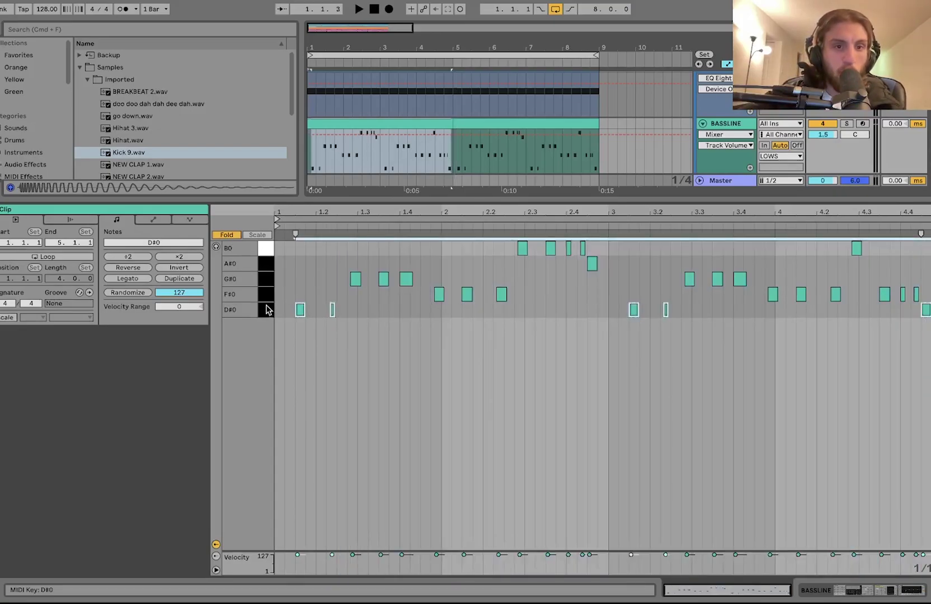
click(269, 295)
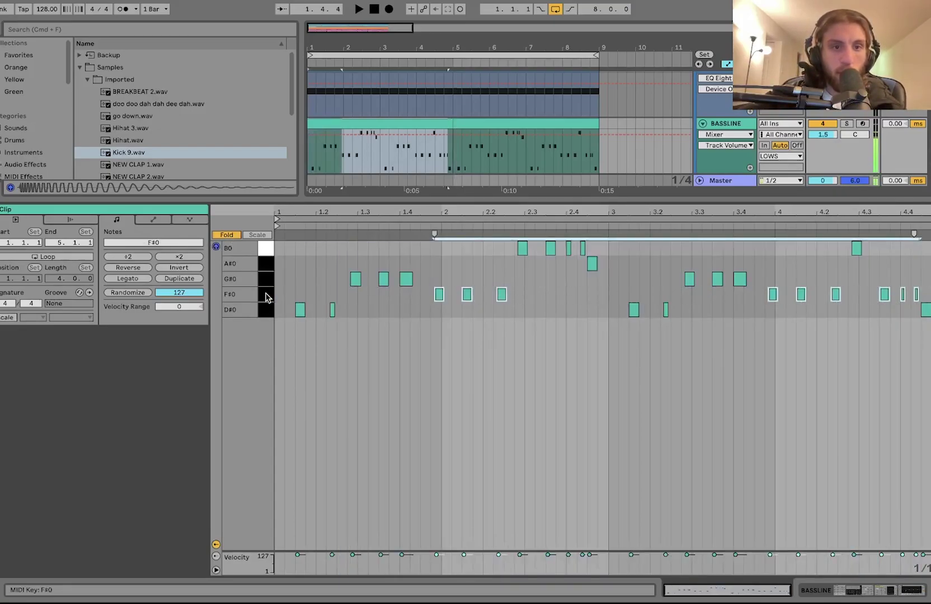
click(268, 280)
click(269, 263)
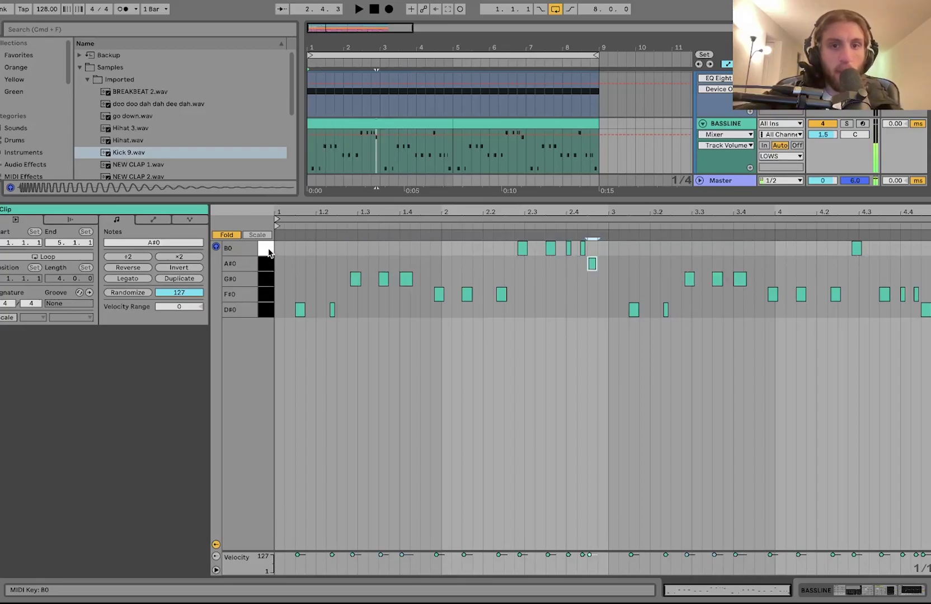
click(269, 249)
shift+click(268, 264)
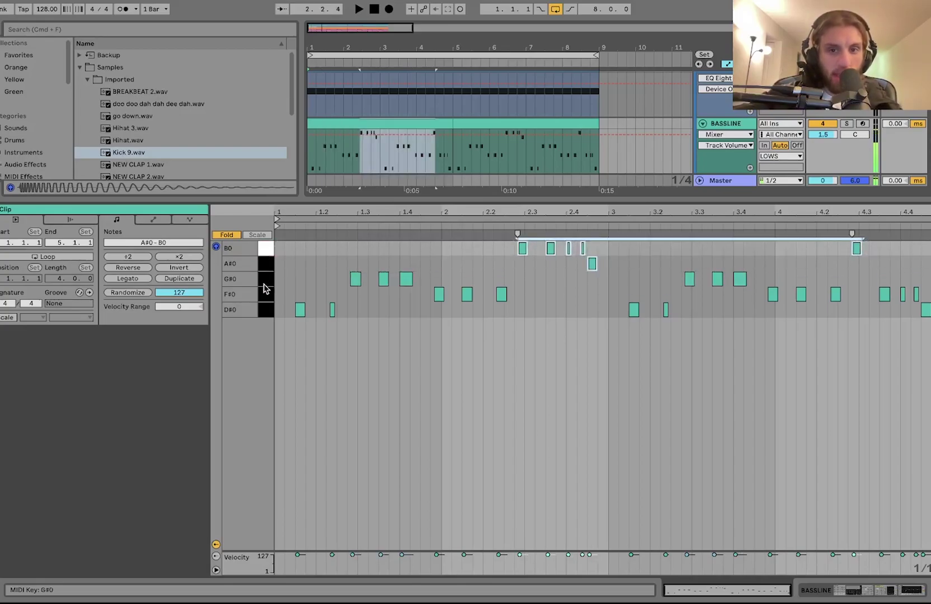
key(space)
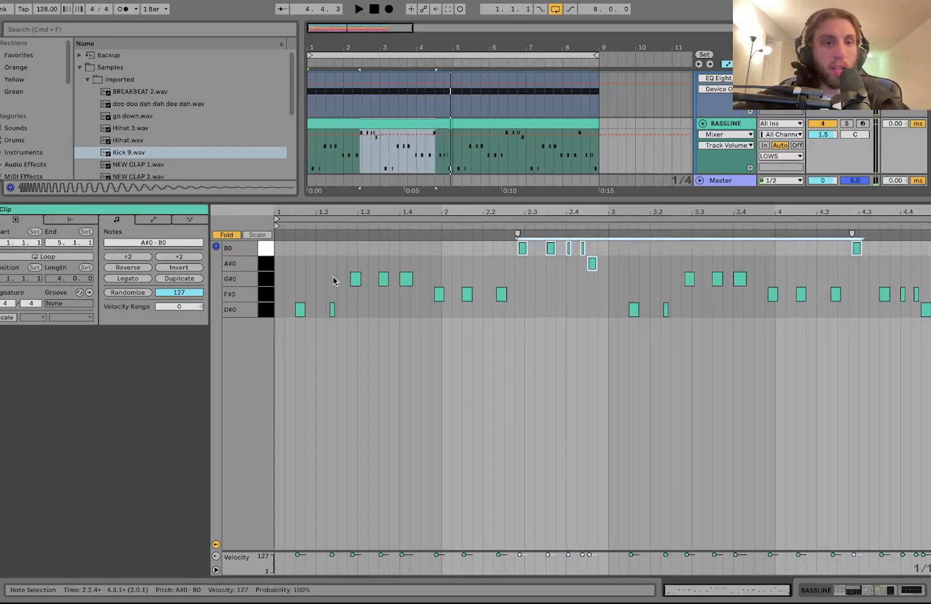
Unfold the BASSLINE clip's note editor and show the track's device chain again
click(229, 236)
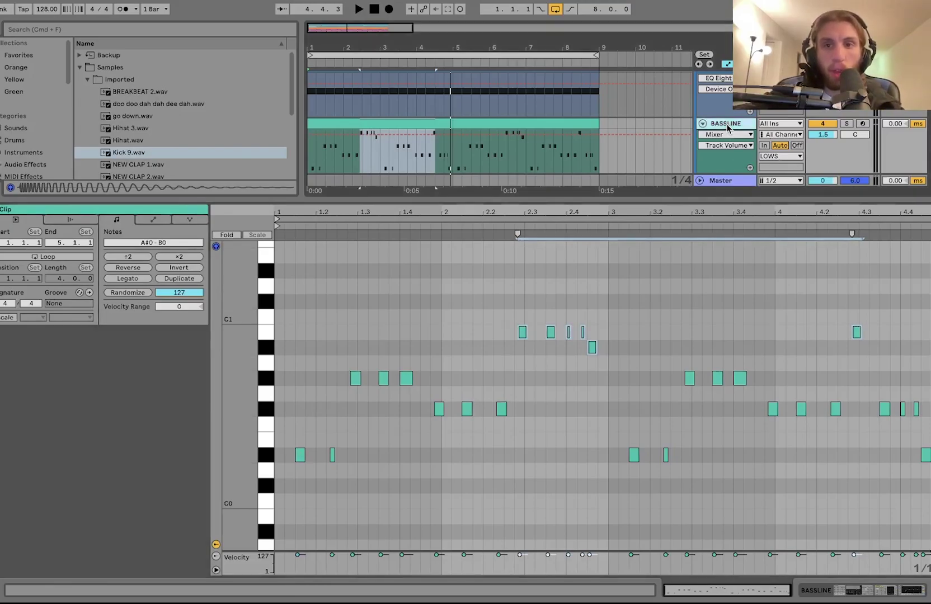
key(shift+Tab)
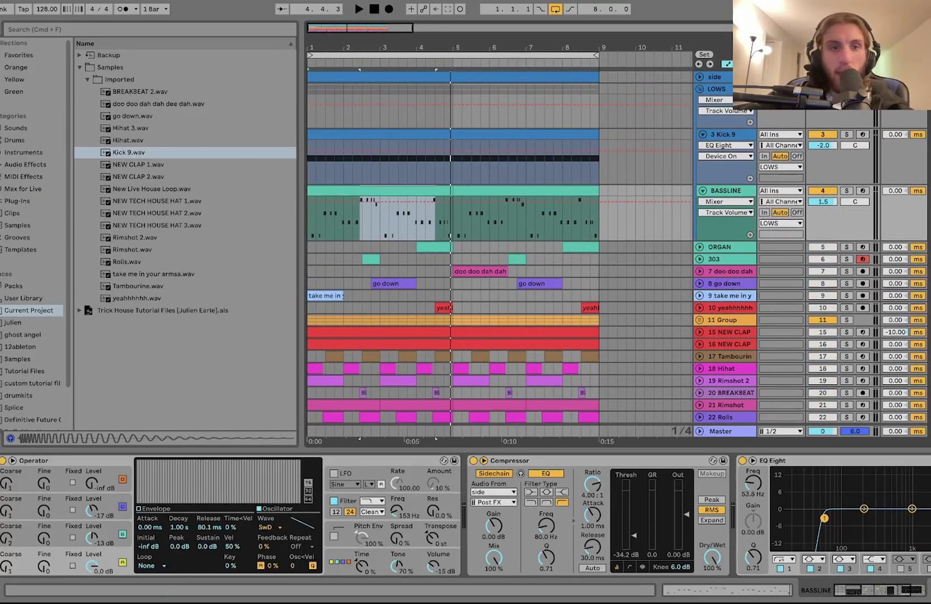
Review the first BASSLINE clip's notes once more and bring back the track's device chain
click(380, 218)
key(shift+Tab)
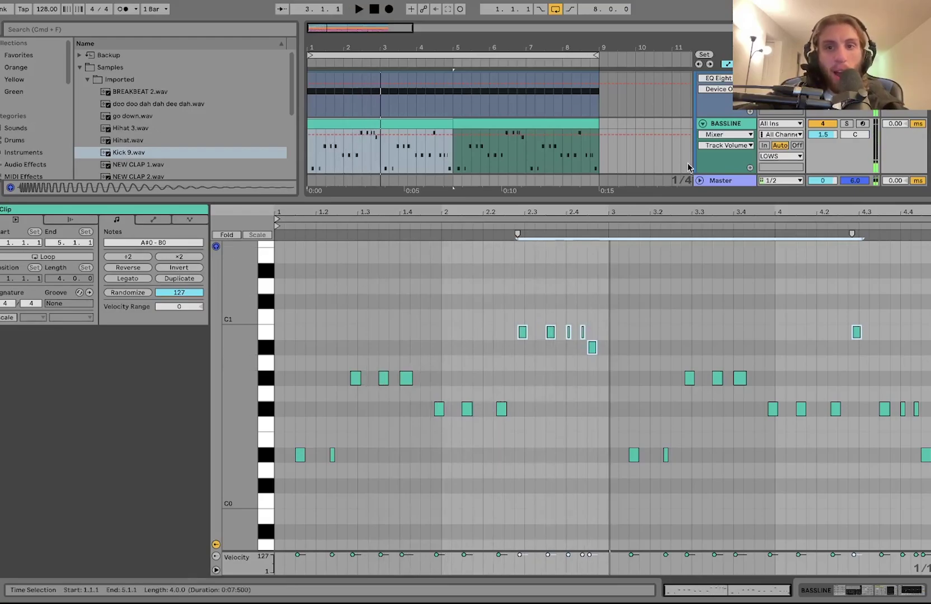
click(737, 130)
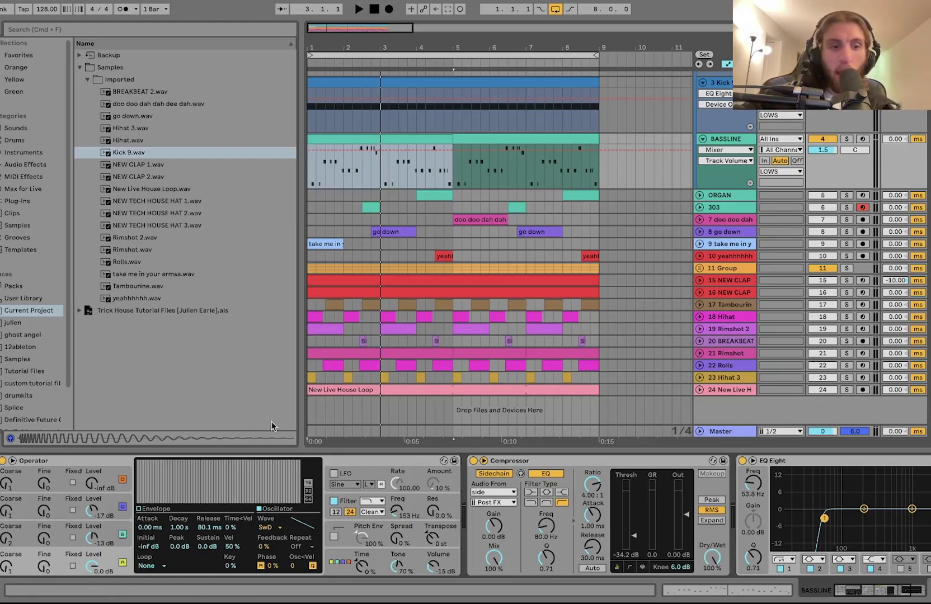
Check the phase retrigger setting of Operator's oscillators A, B and C, and play the bassline
click(260, 566)
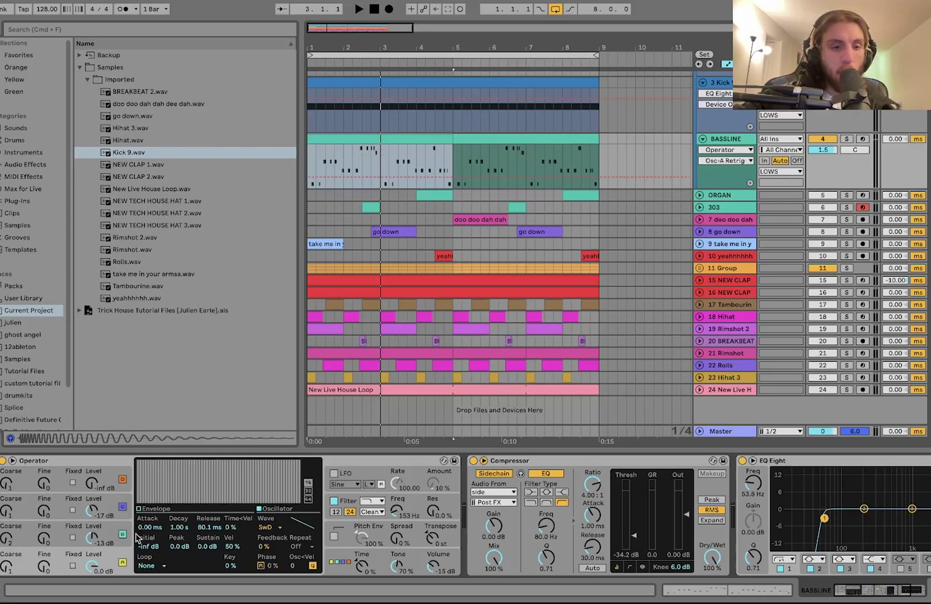
click(121, 533)
click(260, 566)
click(111, 508)
click(260, 566)
key(space)
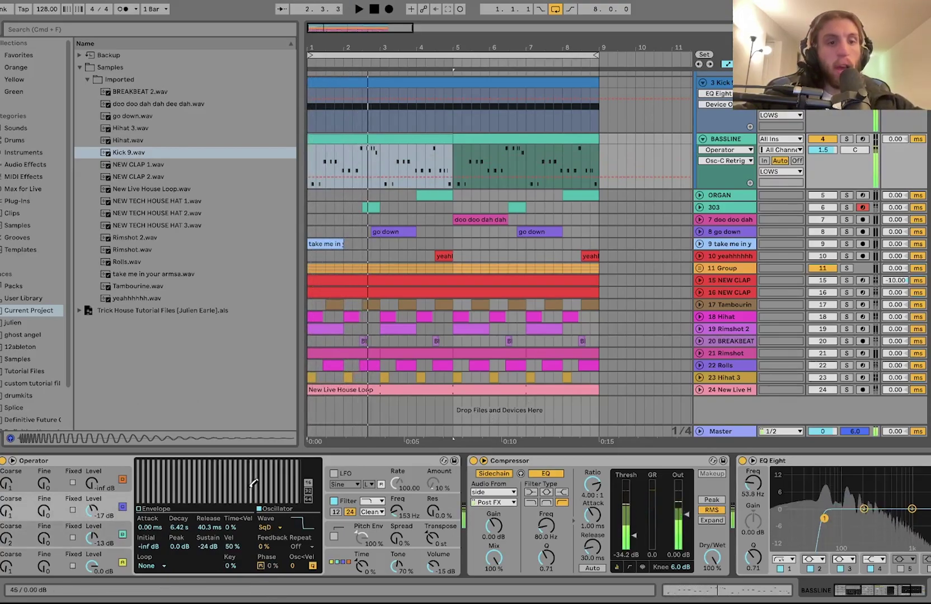
Show the settings of Operator's oscillators B and A, and play the arrangement briefly
click(109, 536)
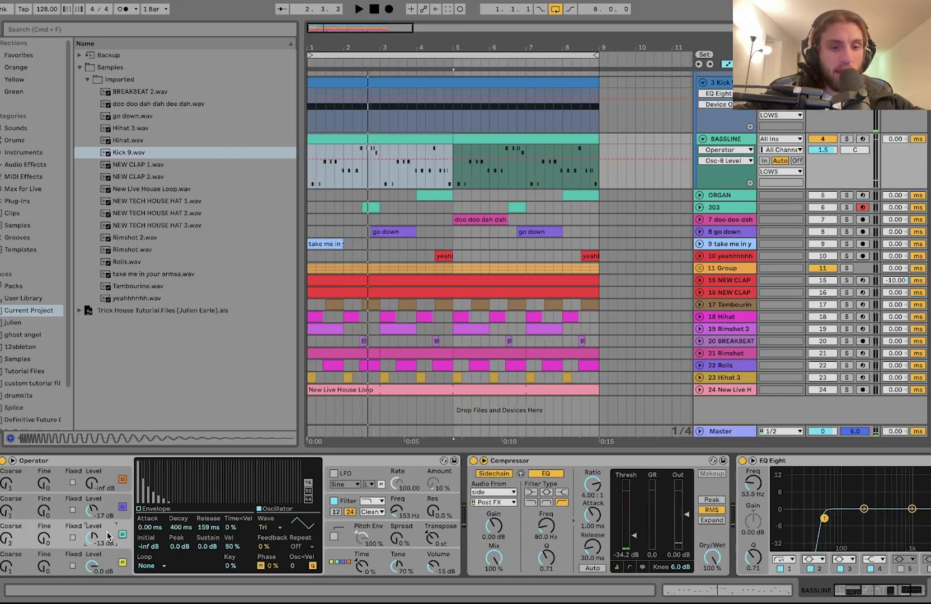
click(112, 555)
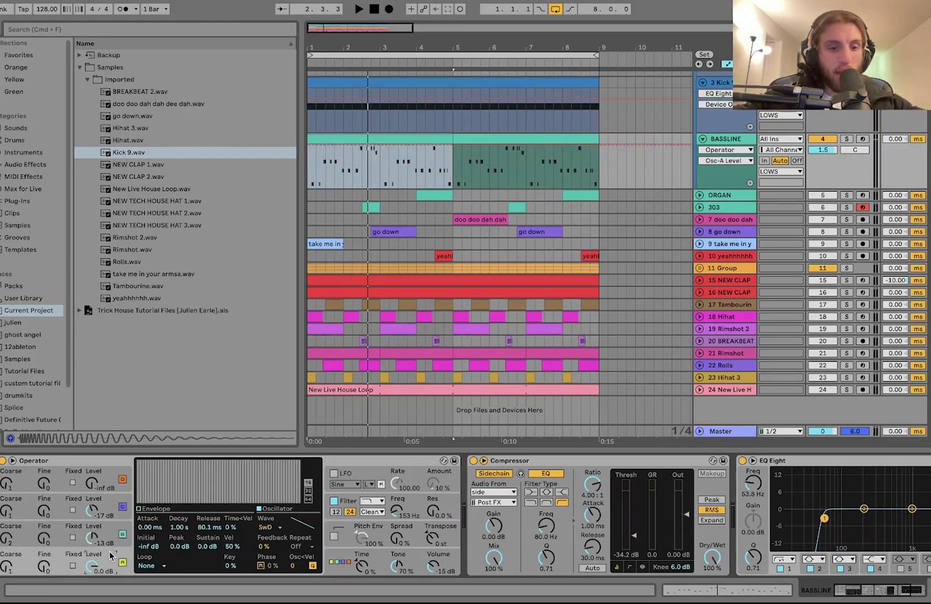
key(space)
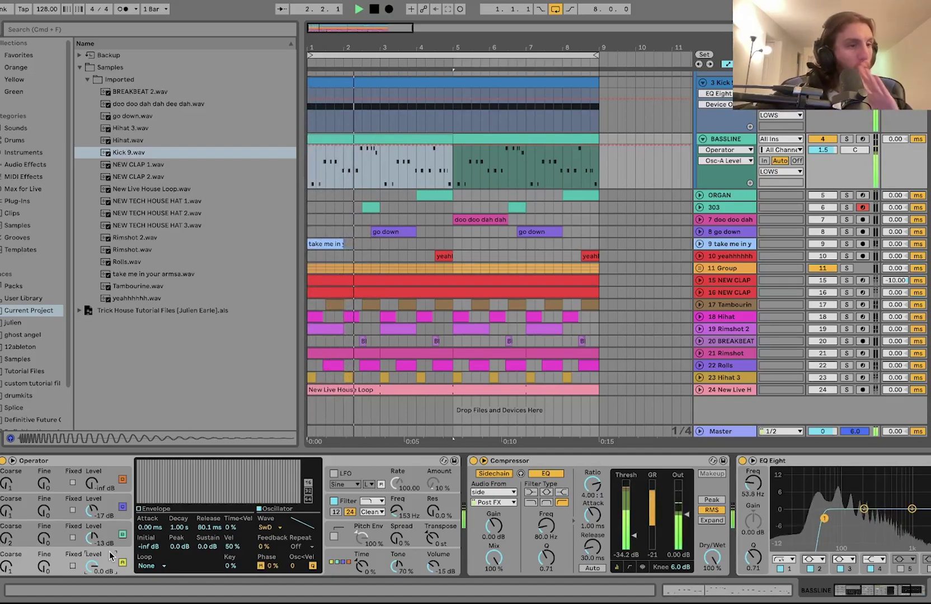
key(space)
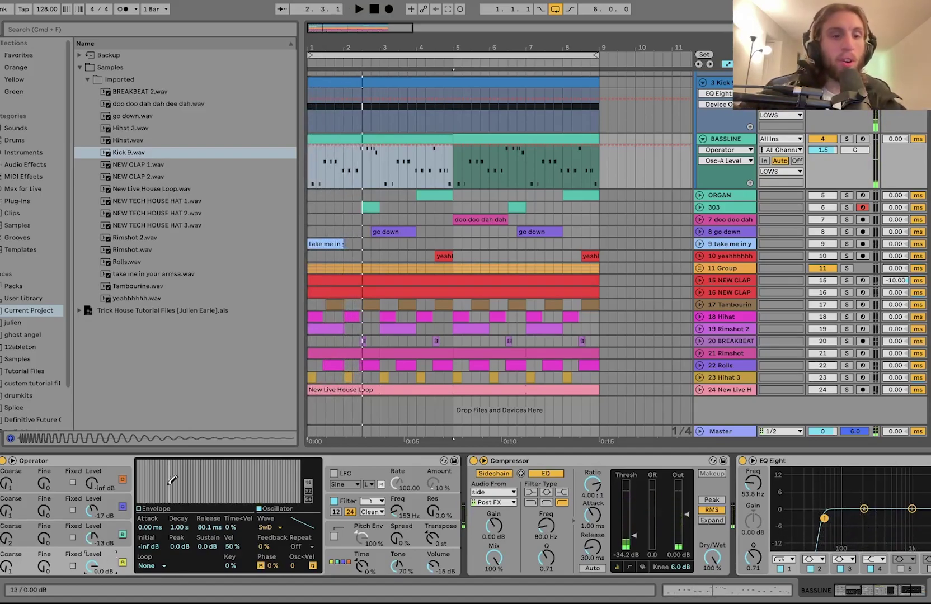
Review Operator's oscillators B and C, its global settings and its filter envelope, through to the Compressor and EQ Eight
click(106, 533)
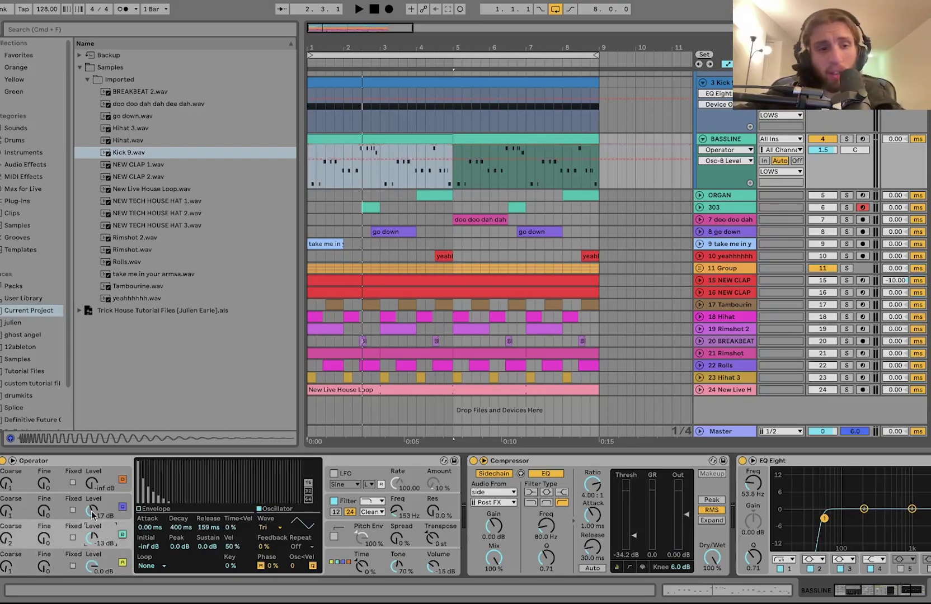
click(108, 502)
click(343, 561)
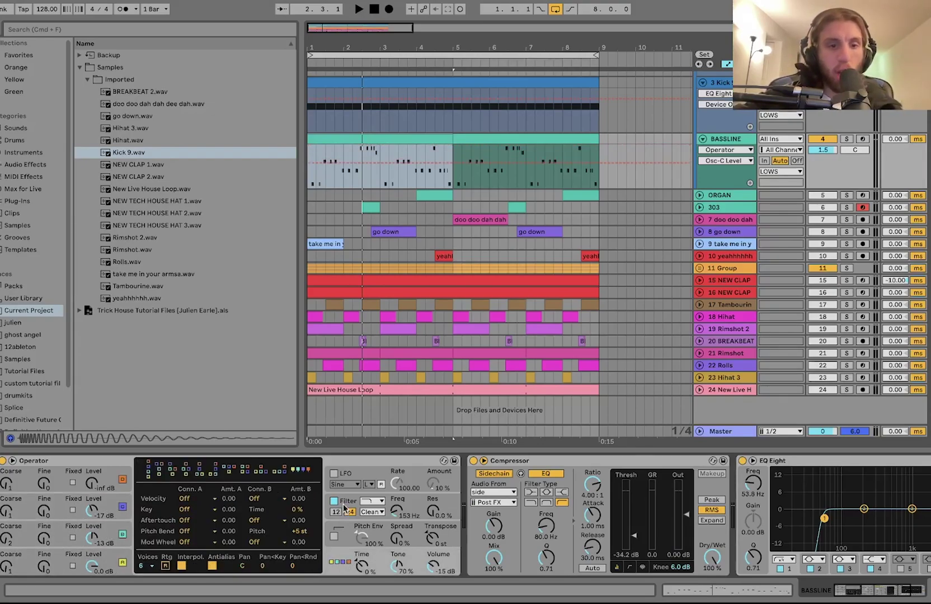
click(346, 507)
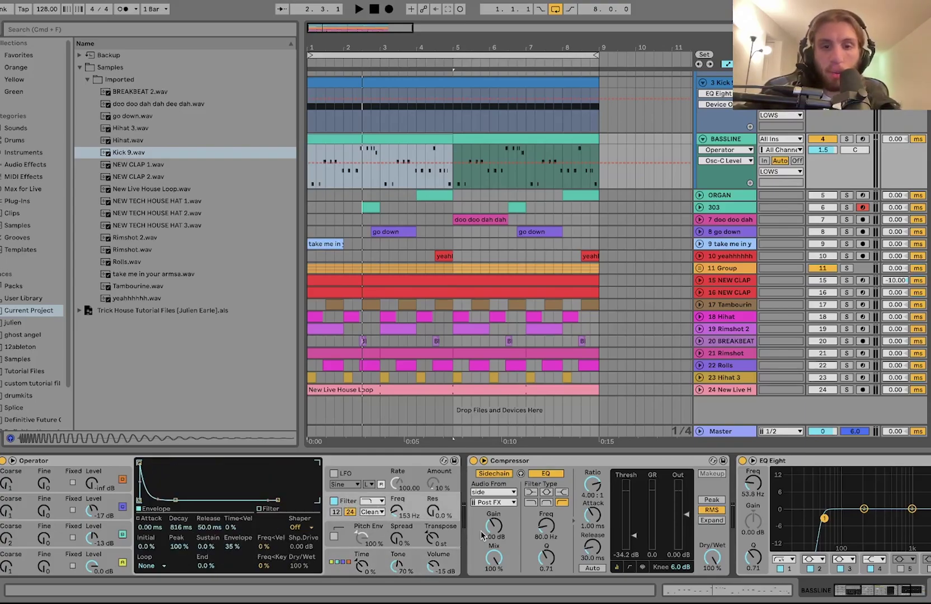
scroll(480, 534, right, 5)
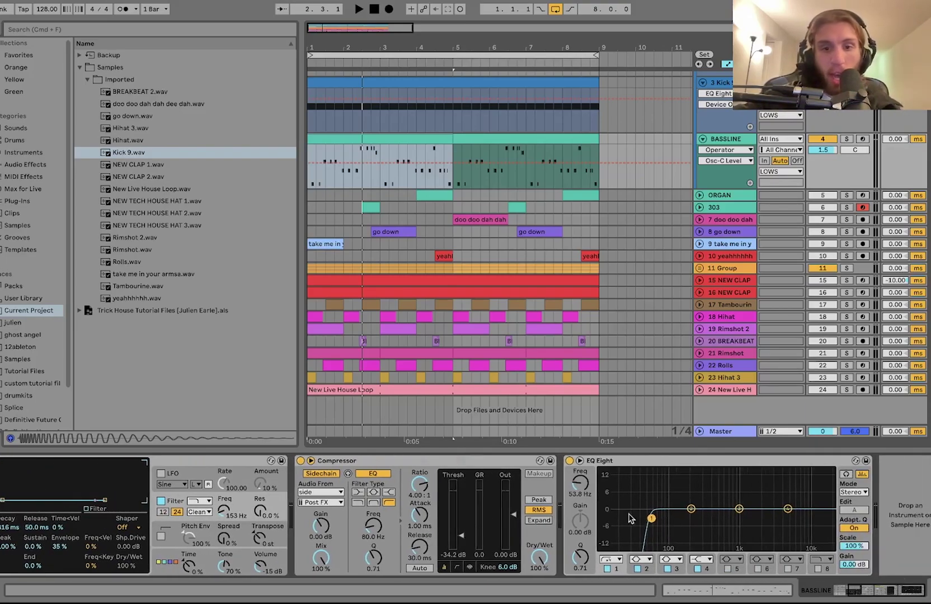
Show the Utility device on the LOWS group and play the arrangement
scroll(708, 238, up, 3)
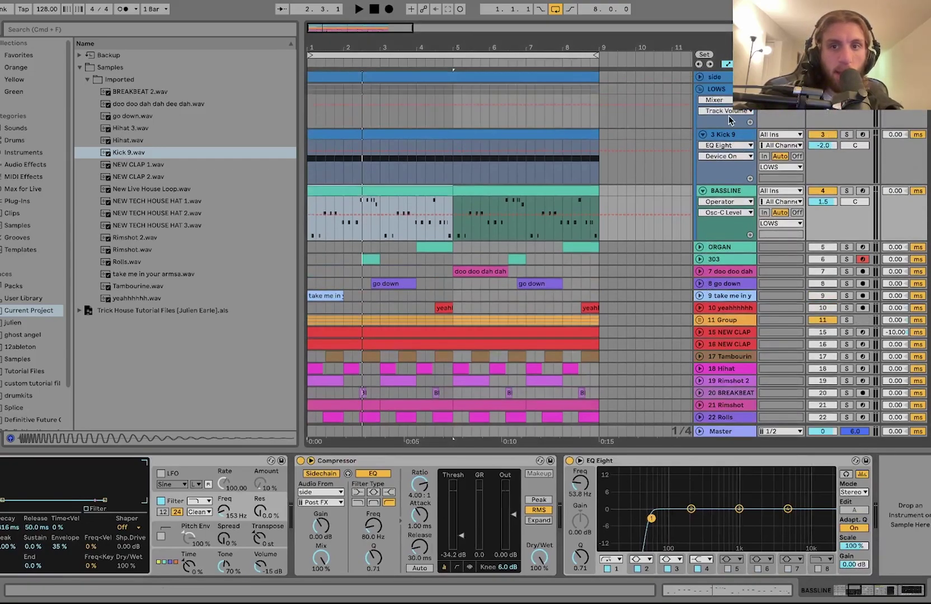
click(729, 96)
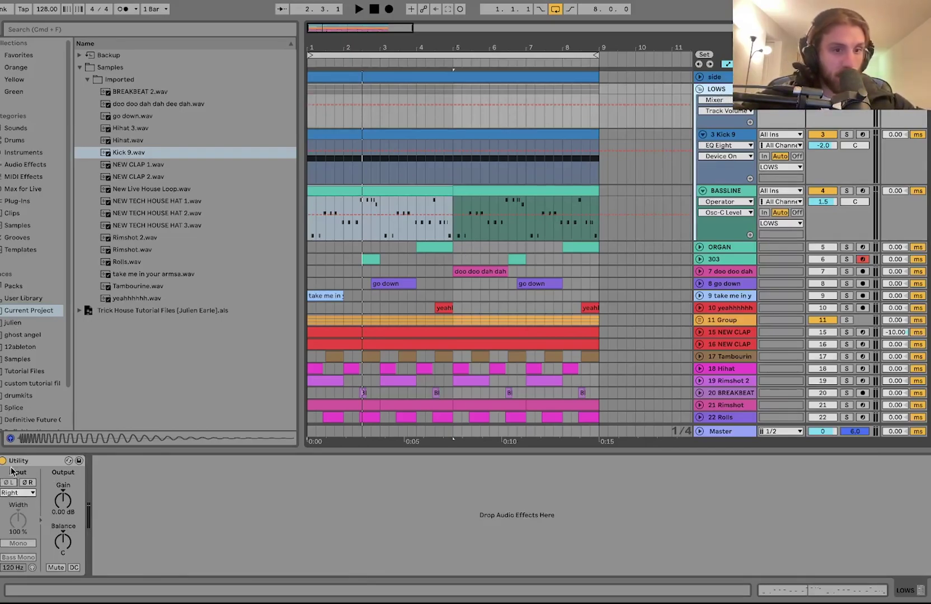
key(space)
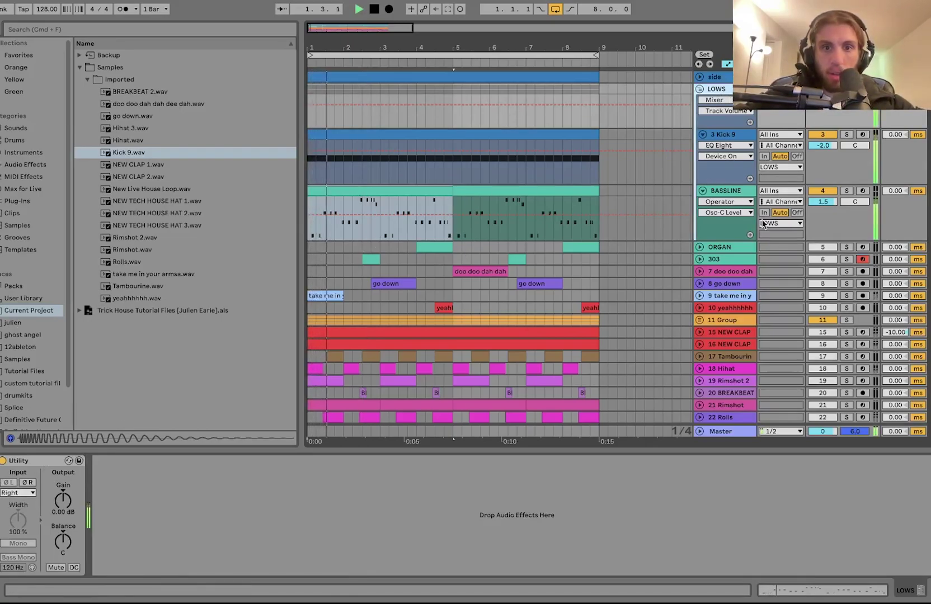
key(space)
Solo the ORGAN and 303 tracks and play from their first clips
drag(847, 247, 846, 260)
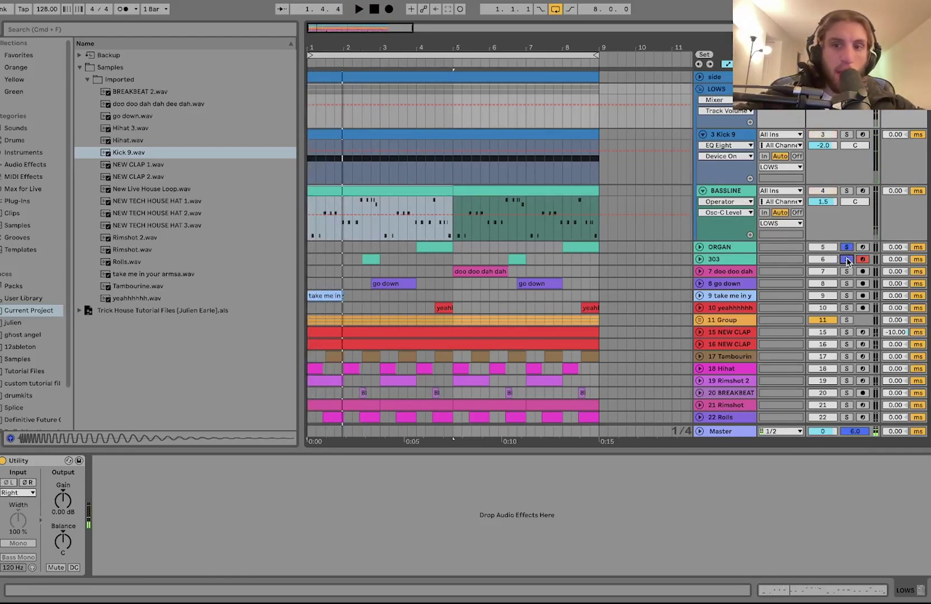
click(372, 259)
key(space)
click(420, 248)
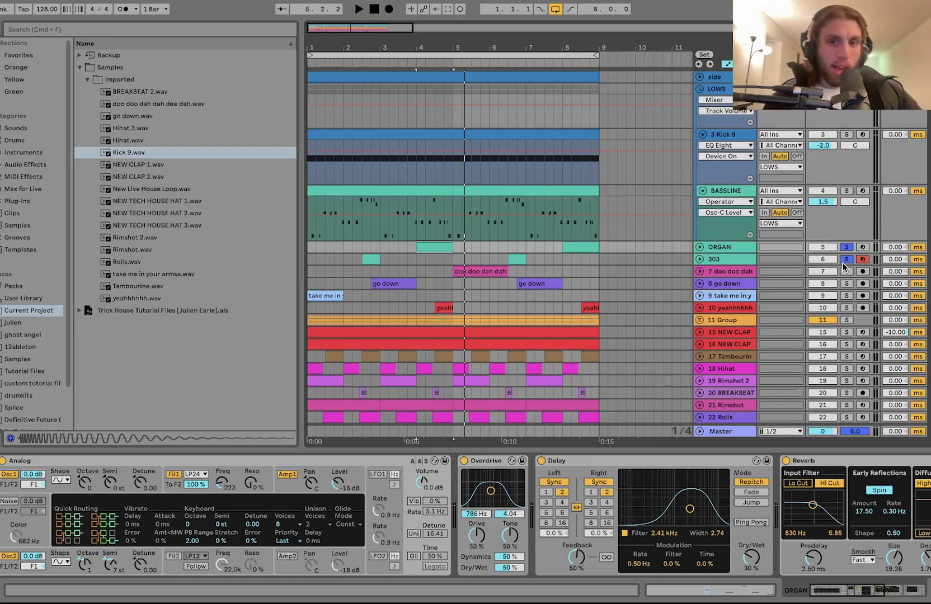
Unfold the ORGAN and 303 tracks and open the notes of the first 303 clip
click(699, 259)
click(699, 246)
scroll(388, 253, up, 5)
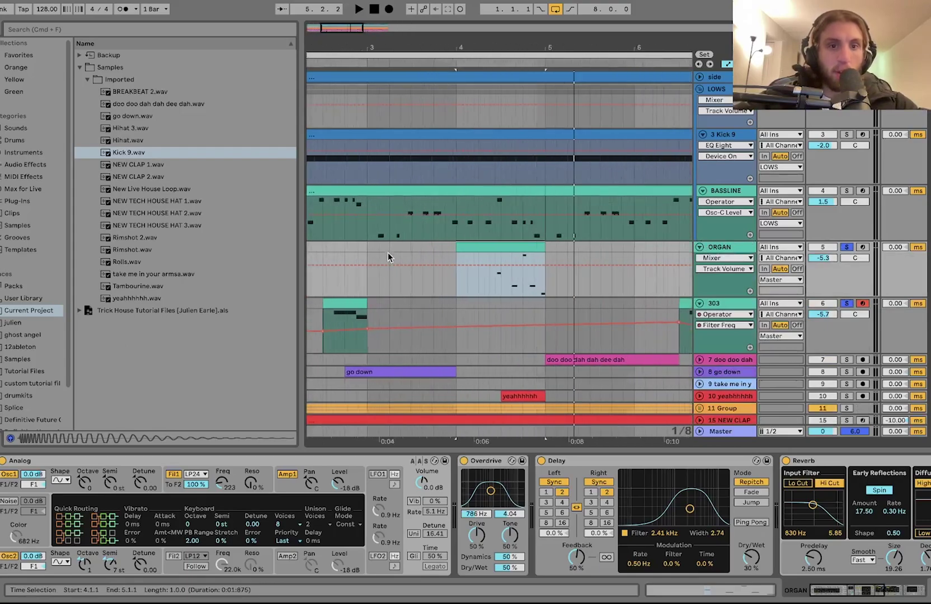
click(464, 294)
double_click(464, 294)
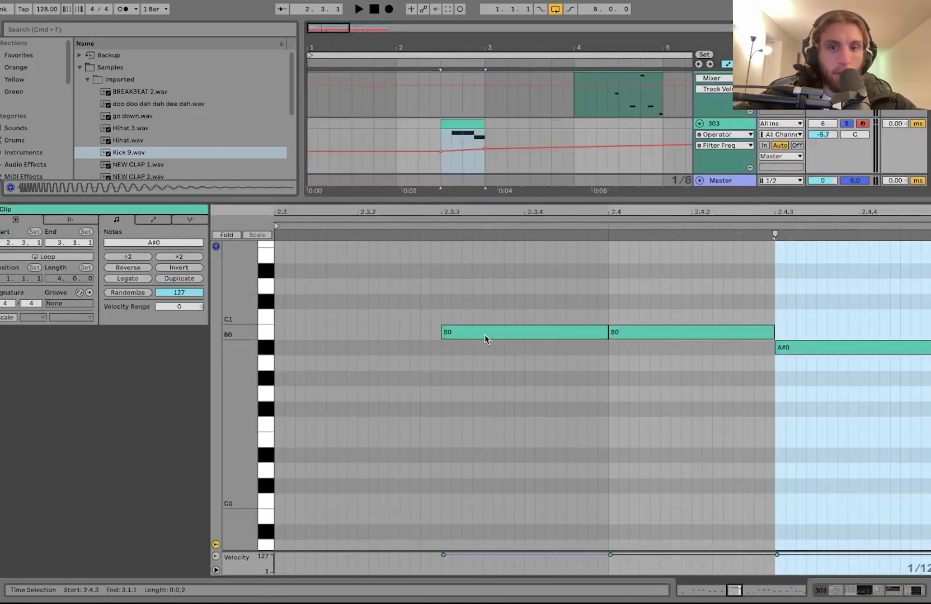
scroll(468, 147, up, 4)
scroll(456, 150, down, 4)
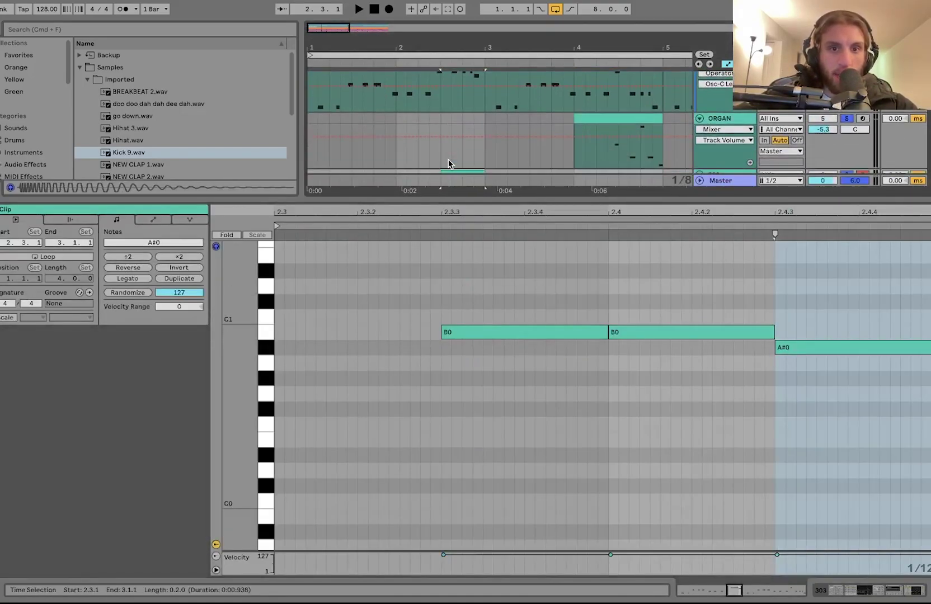
Play the 303 clip, view the ORGAN clip's notes during playback, and show the ORGAN track's device chain
key(space)
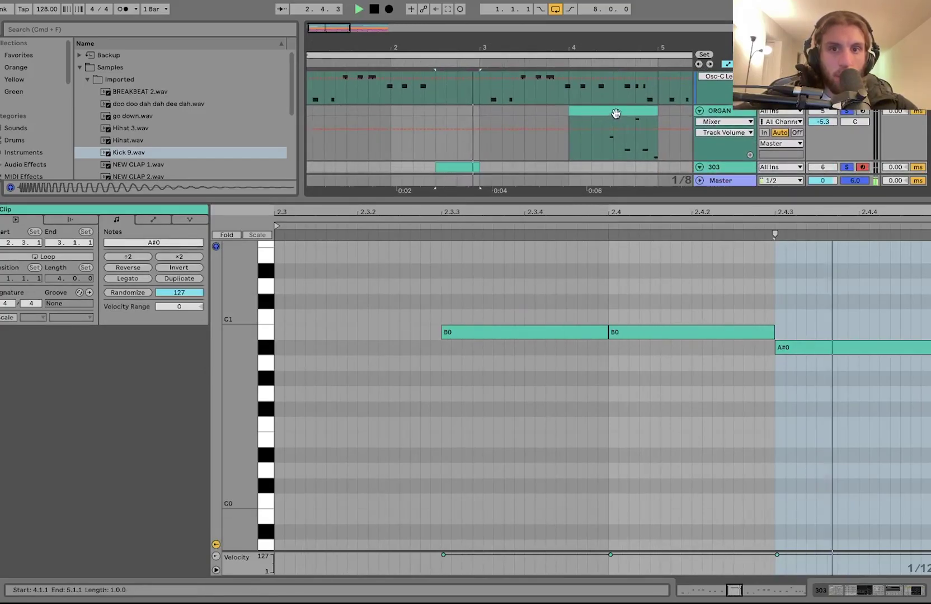
click(603, 147)
scroll(603, 147, up, 3)
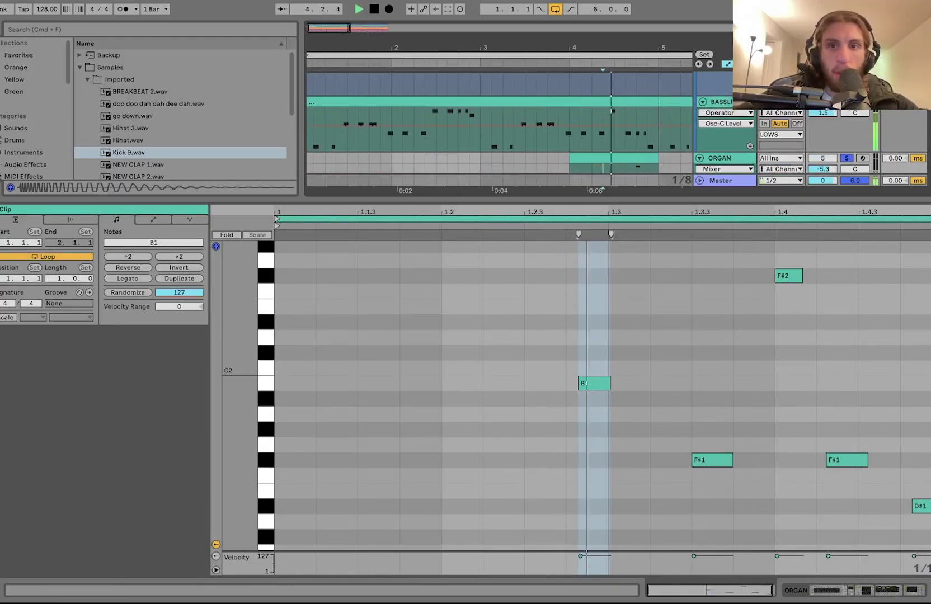
click(730, 159)
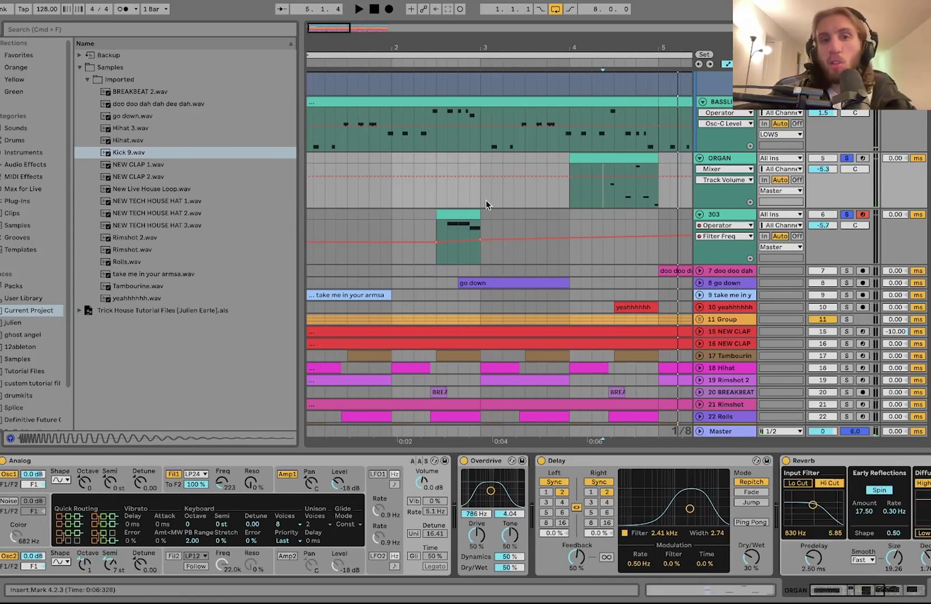
Play the soloed parts from the start of the 303 clip and from within the ORGAN clip
click(440, 192)
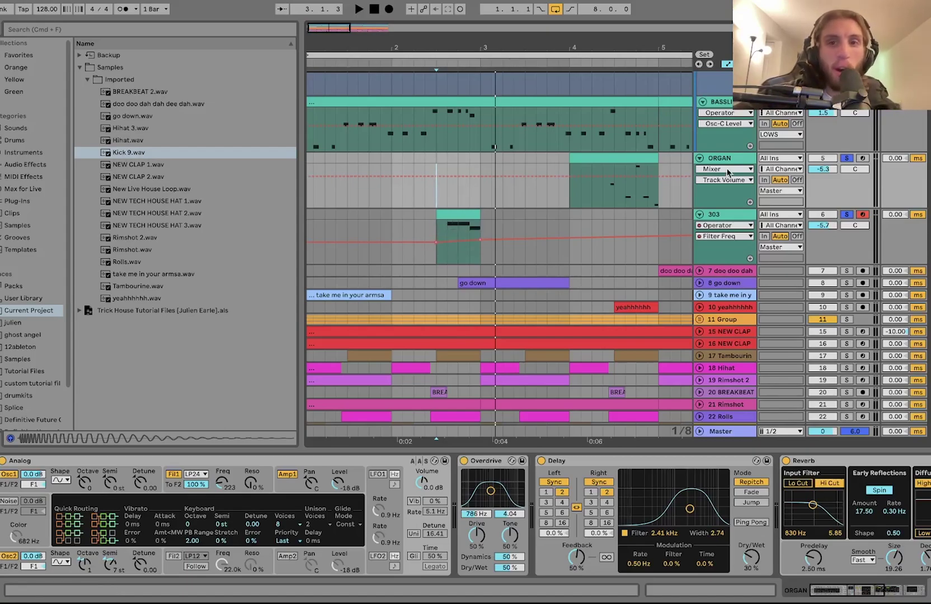
click(593, 192)
key(space)
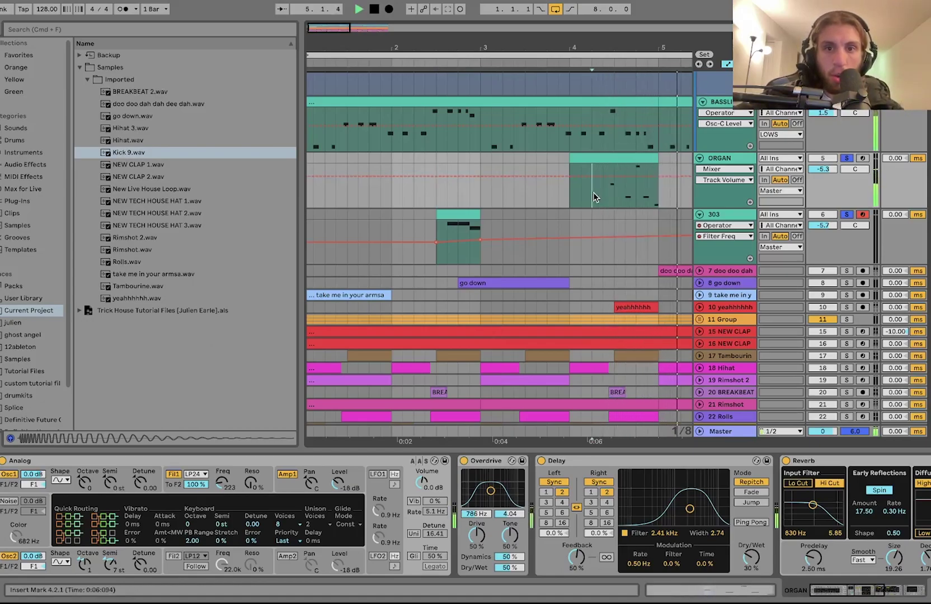
Solo only the ORGAN track and play its clip from several positions
click(847, 159)
click(636, 190)
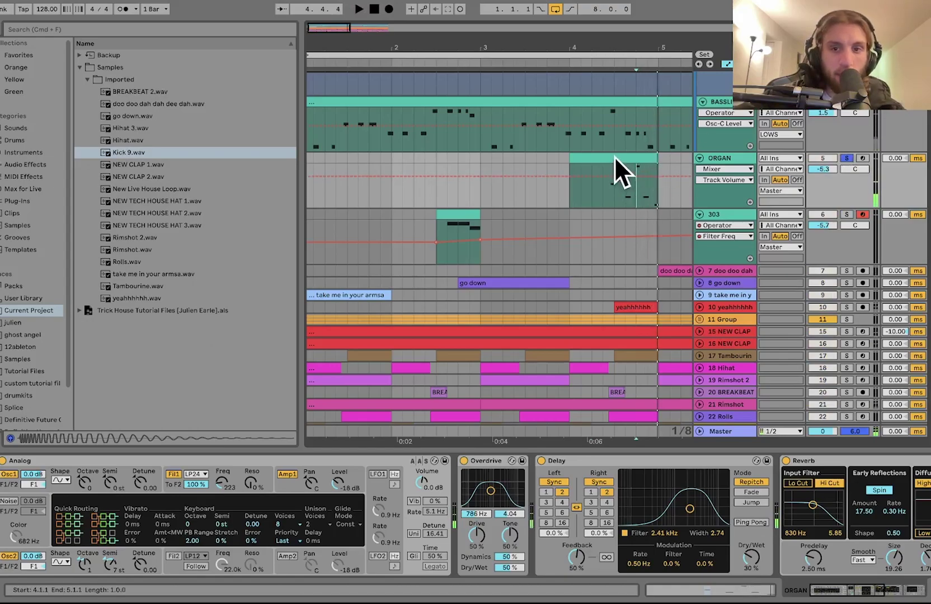
click(601, 194)
key(space)
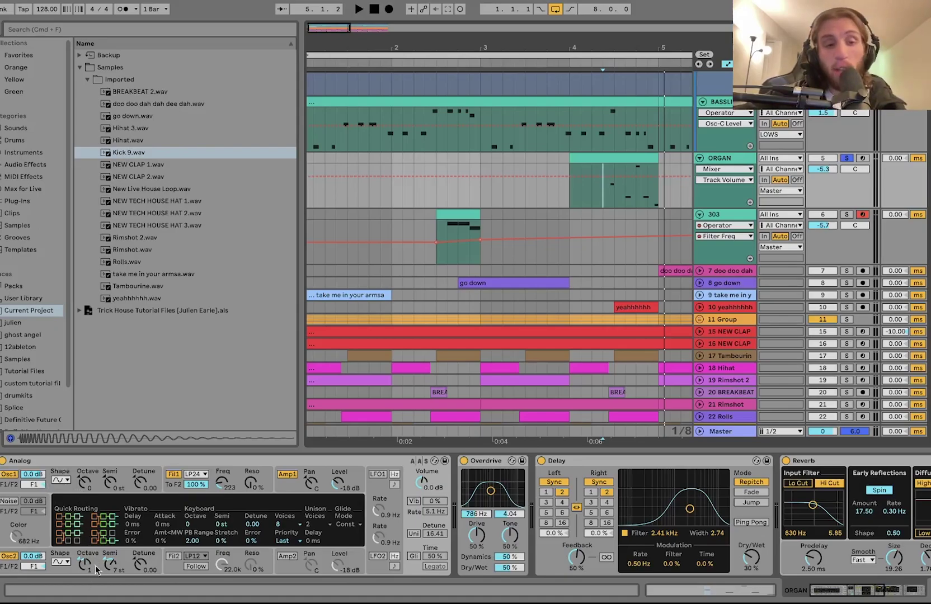
Play the ORGAN part and show Analog's Filter 1 and Amp 1 envelope settings
key(space)
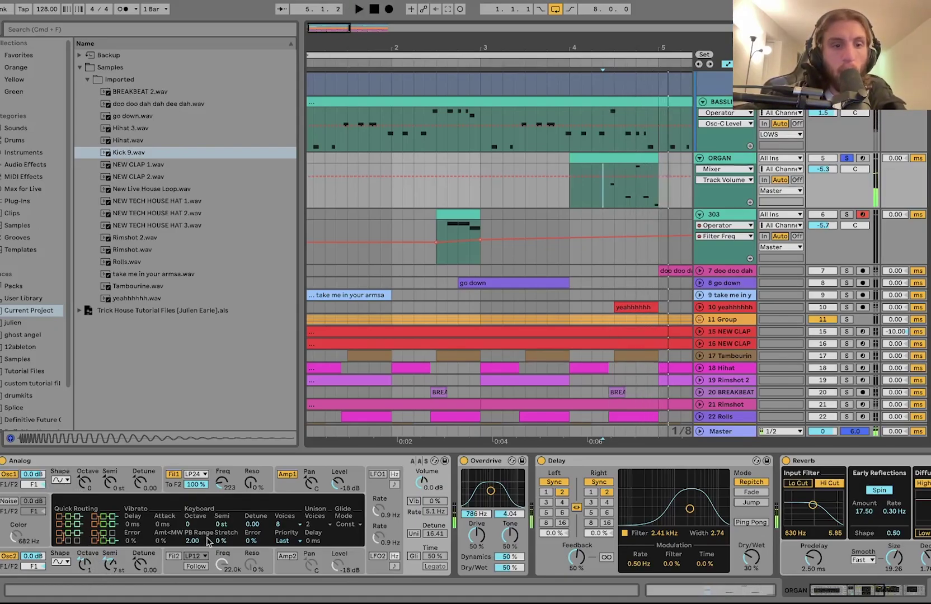
click(226, 481)
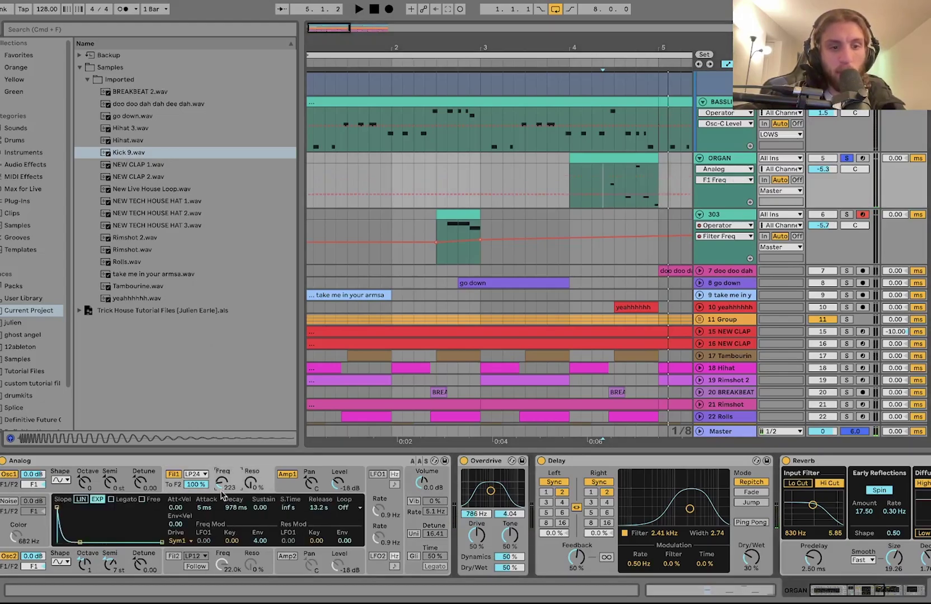
click(285, 486)
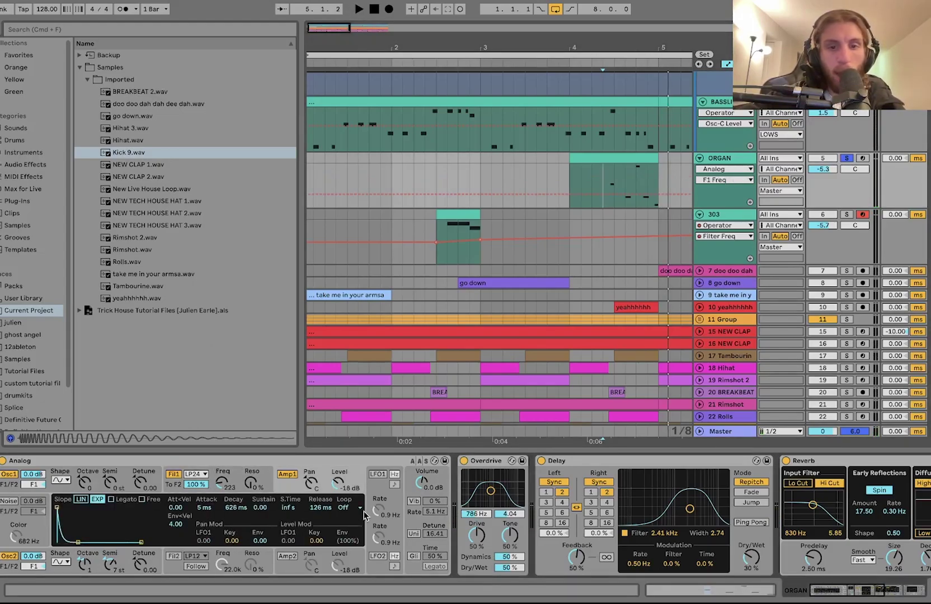
Compare the ORGAN part with Overdrive off and on, and view the Delay, Reverb and Auto Filter that follow it
click(464, 461)
key(space)
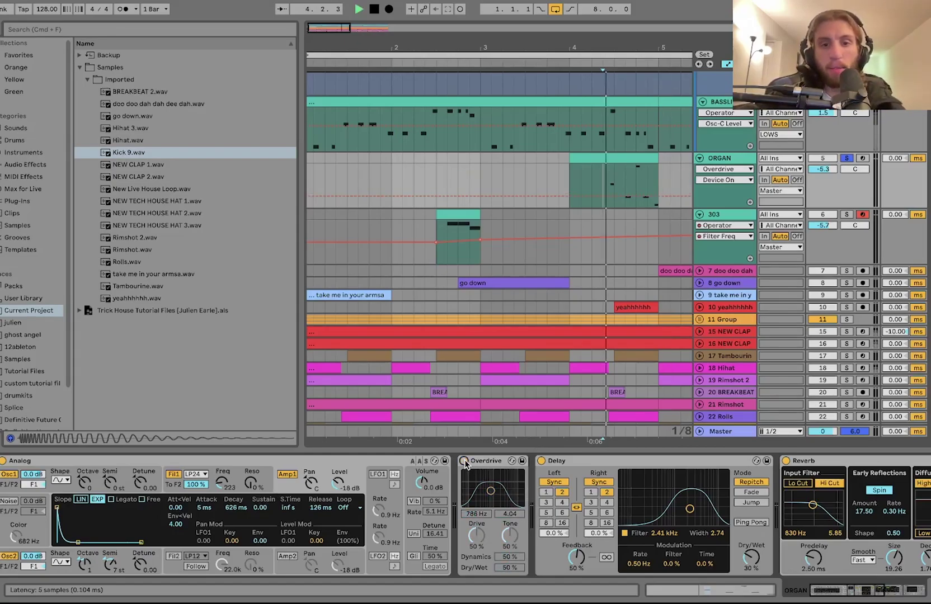
click(463, 460)
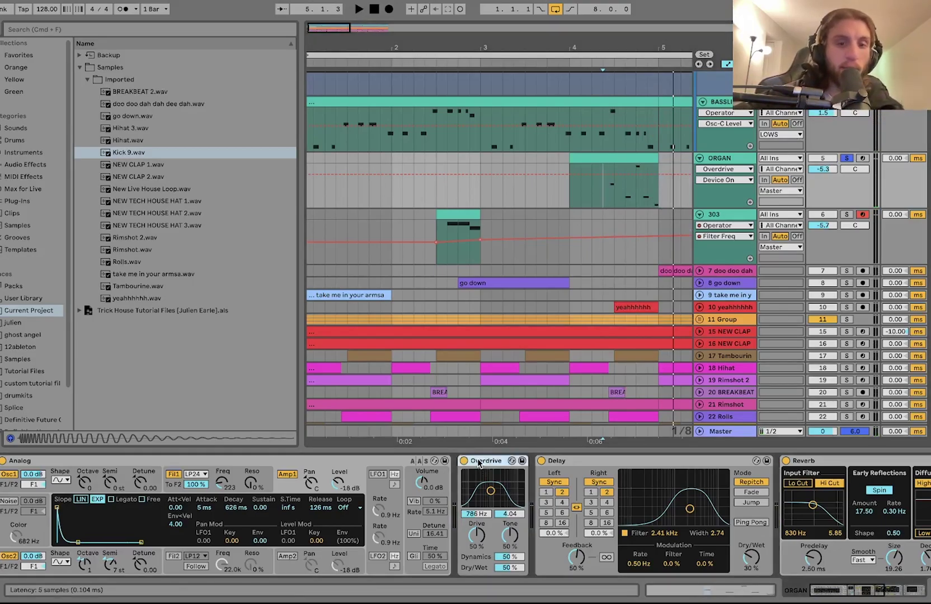
scroll(478, 461, right, 5)
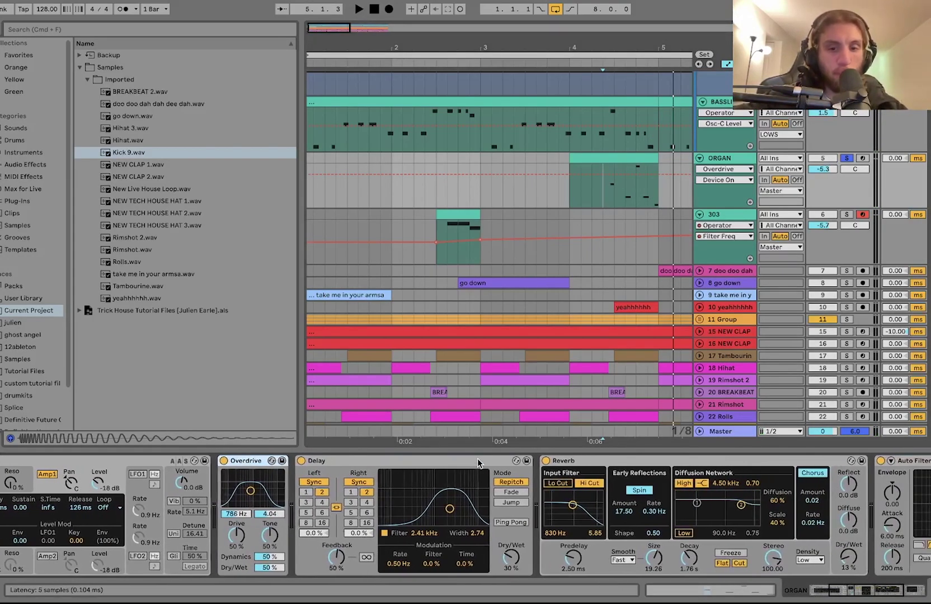
scroll(356, 547, right, 5)
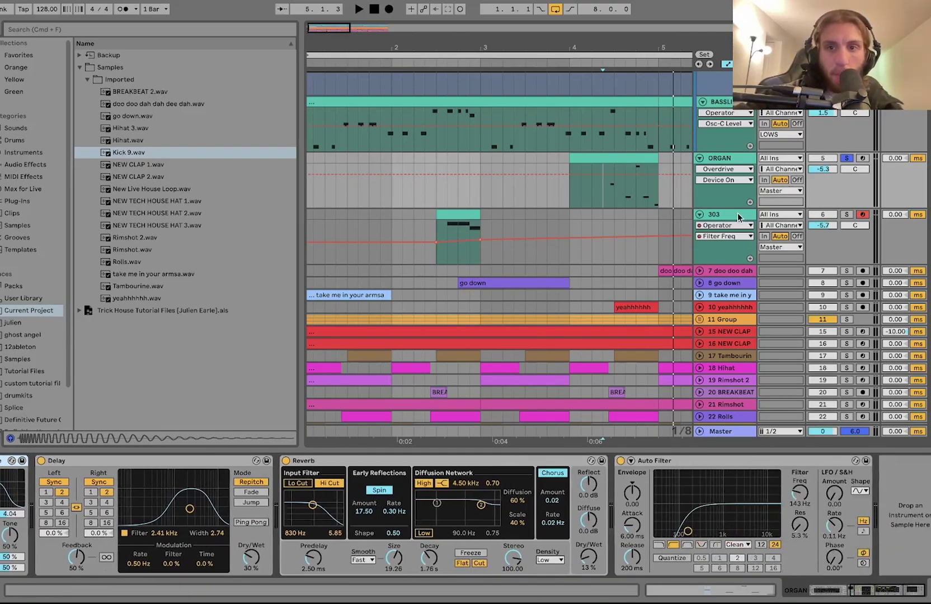
Solo only the 303 track, select its first clip to show the devices, and play it
click(846, 214)
click(454, 215)
key(space)
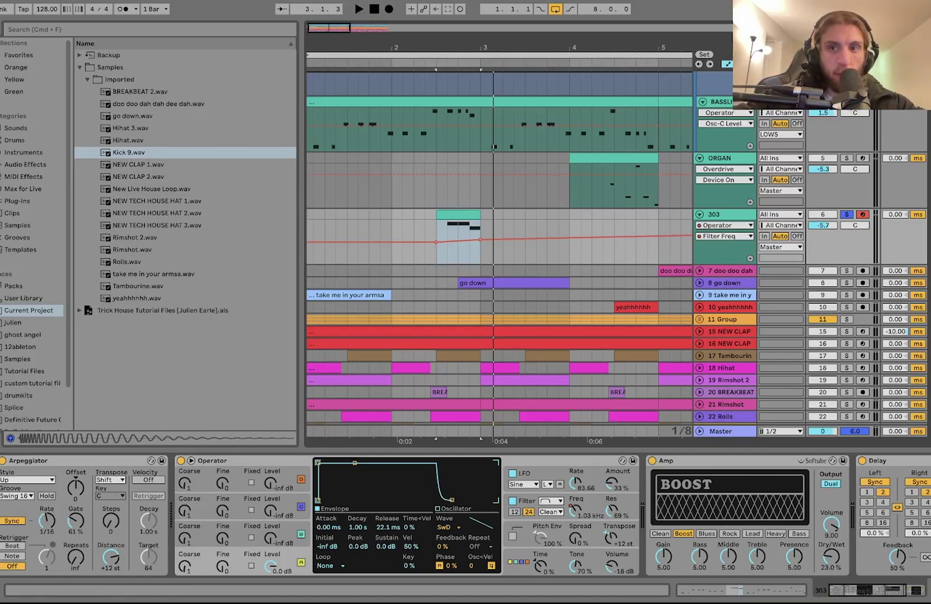
Play the 303 part and show the filter envelope and shaper settings in Operator
key(space)
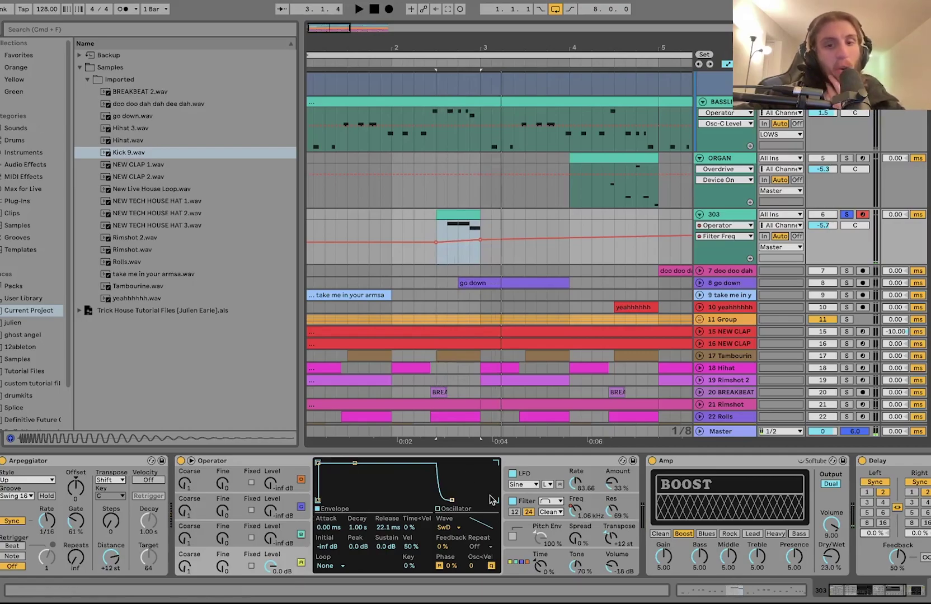
click(593, 507)
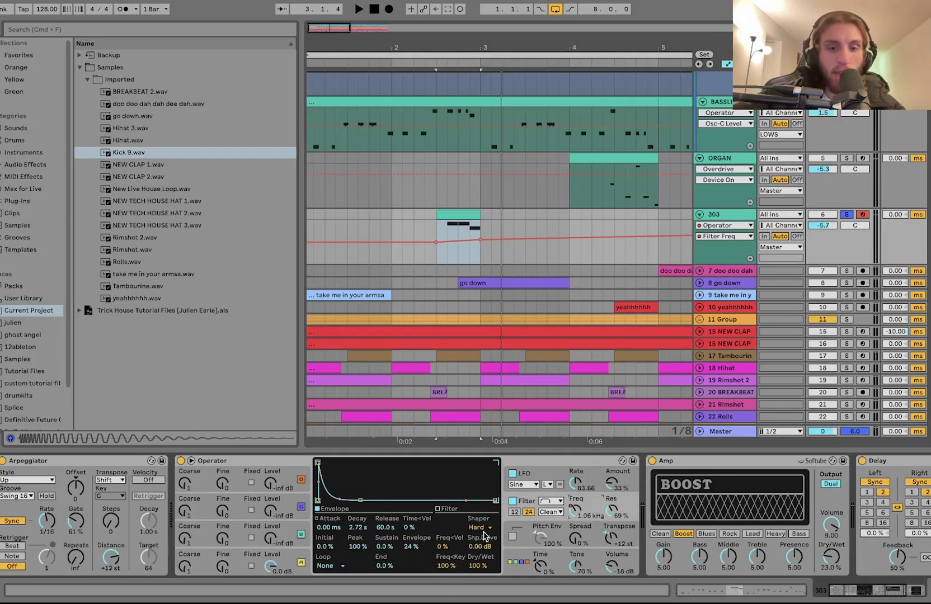
key(space)
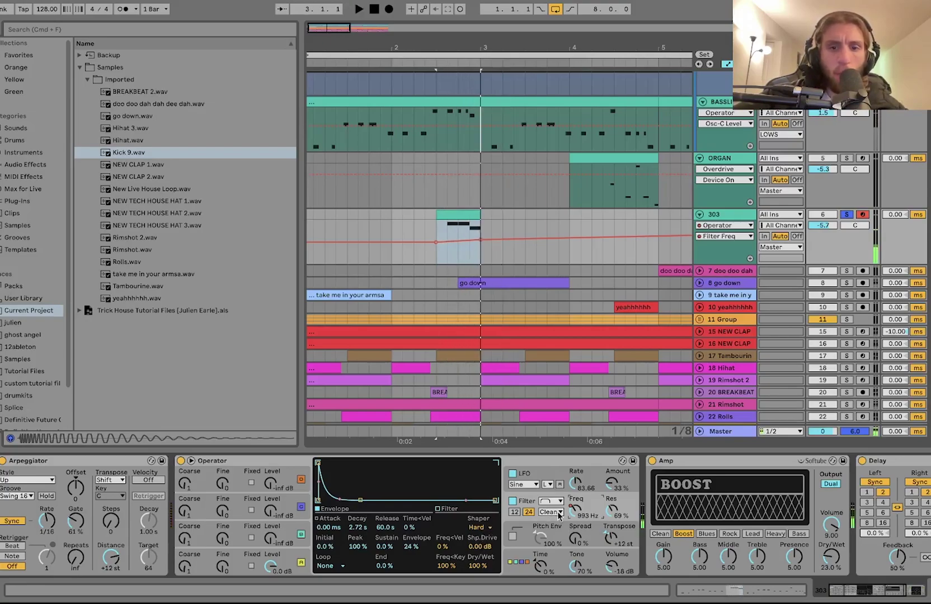
Select the second 303 clip, play it, and show Operator's LFO settings
scroll(526, 262, right, 5)
click(582, 225)
key(space)
key(space)
click(535, 471)
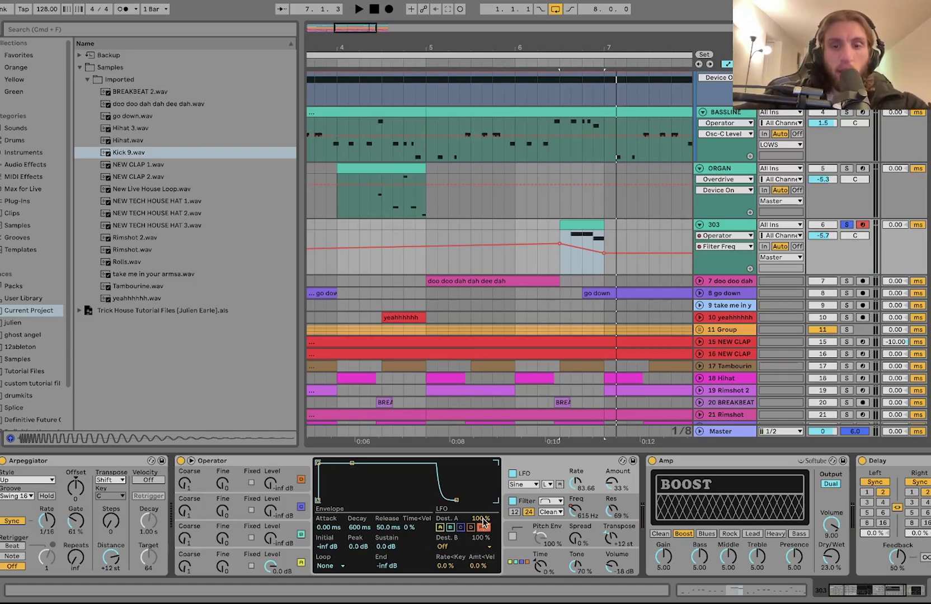
Compare the 303 part with Operator's LFO off and on, and view the Amp and Delay that follow it
scroll(482, 523, right, 5)
key(space)
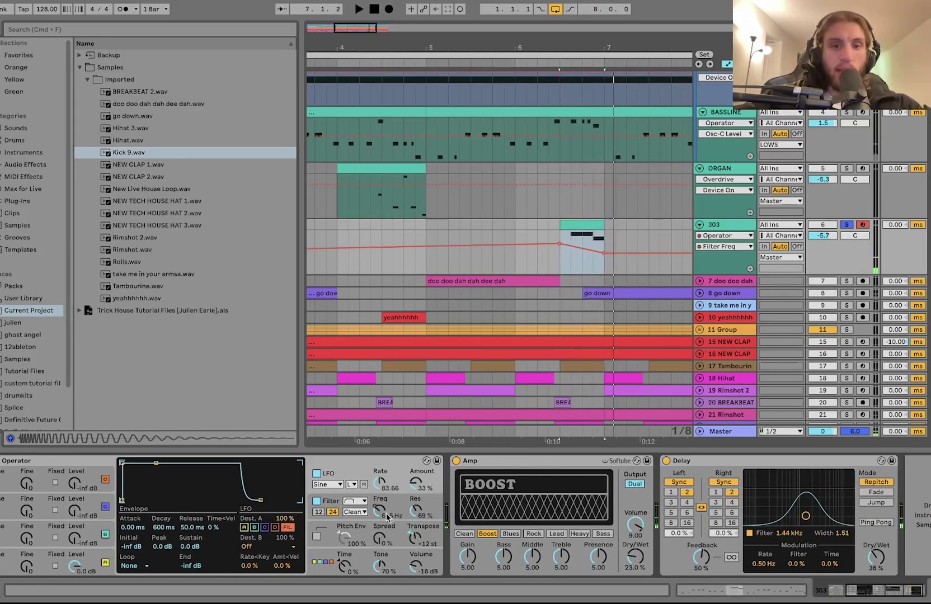
click(317, 474)
click(317, 473)
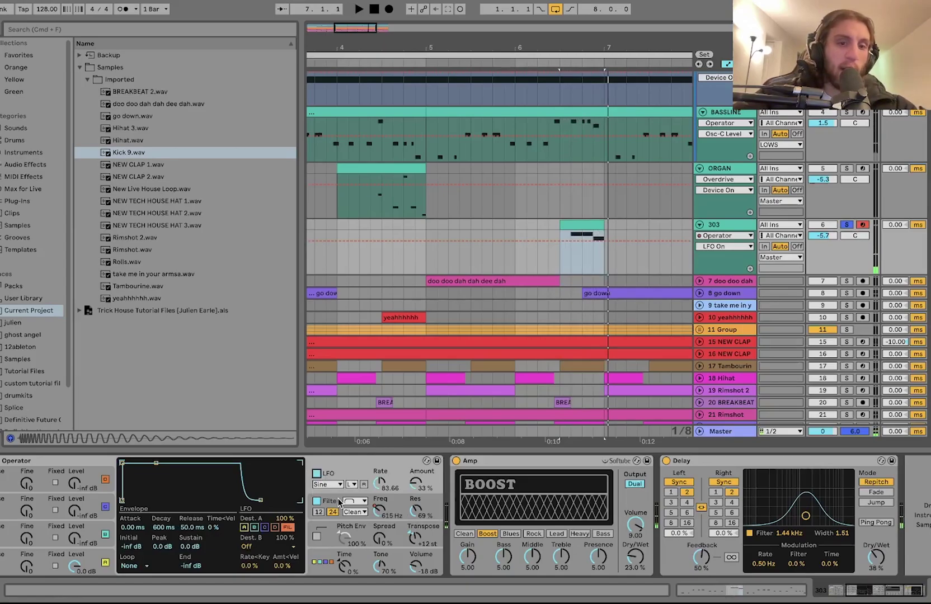
scroll(338, 498, right, 2)
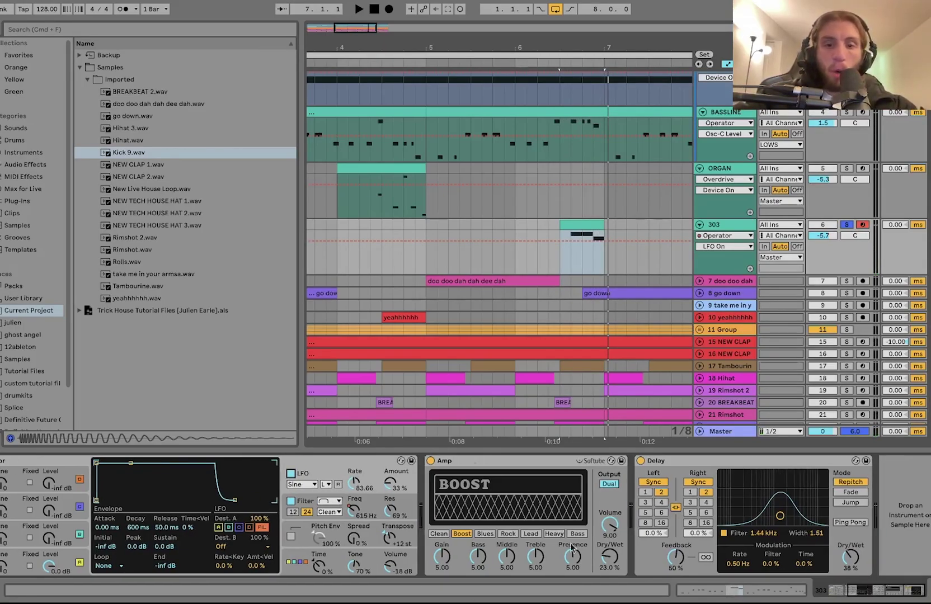
key(space)
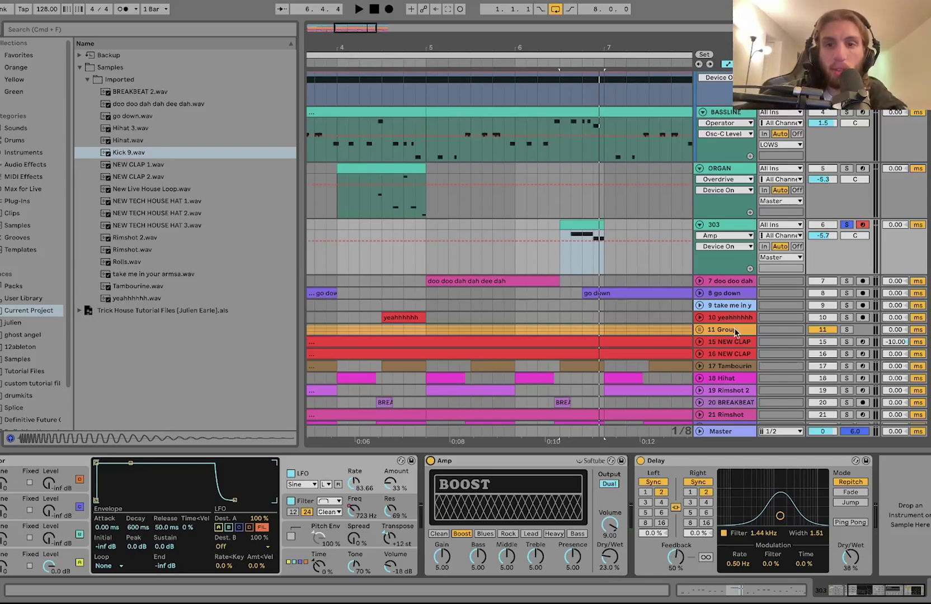
Solo the four vocal tracks, 7 through 10, and play them from the start of the arrangement
click(736, 282)
click(733, 318)
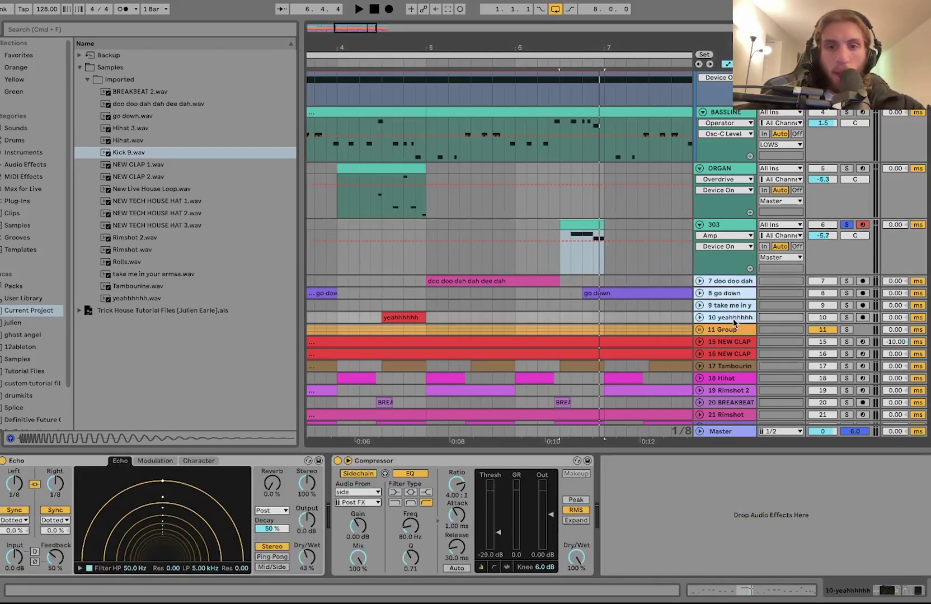
click(846, 318)
key(minus)
key(minus)
click(311, 282)
key(space)
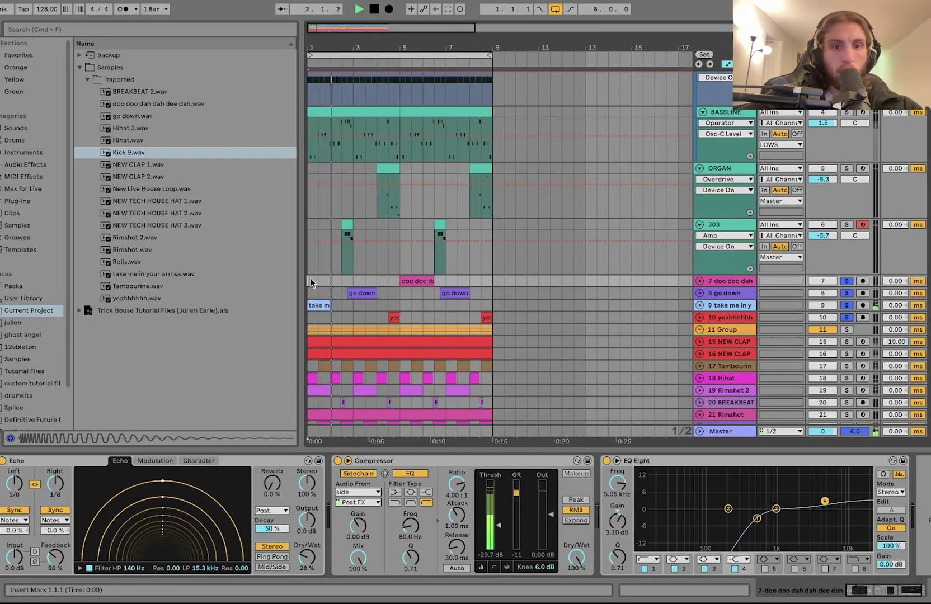
Compare the full mix with only vocal tracks 7 through 10 soloed during playback
click(846, 281)
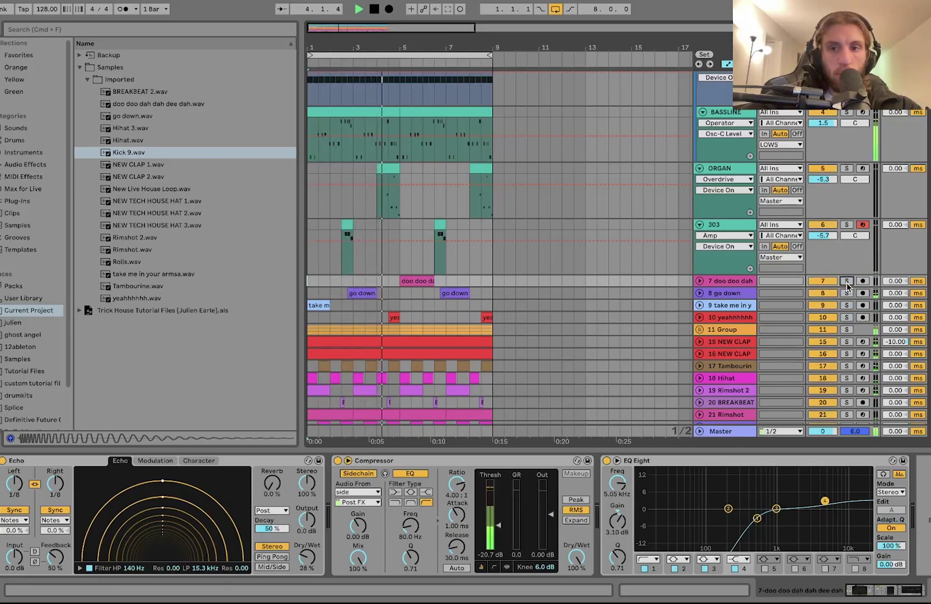
click(847, 281)
super+click(846, 317)
super+click(846, 305)
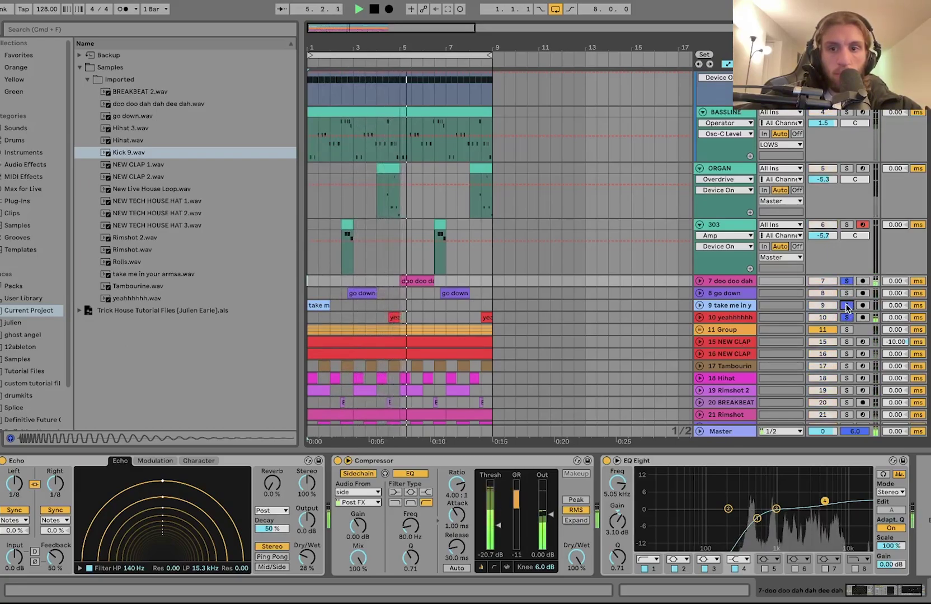
super+click(845, 293)
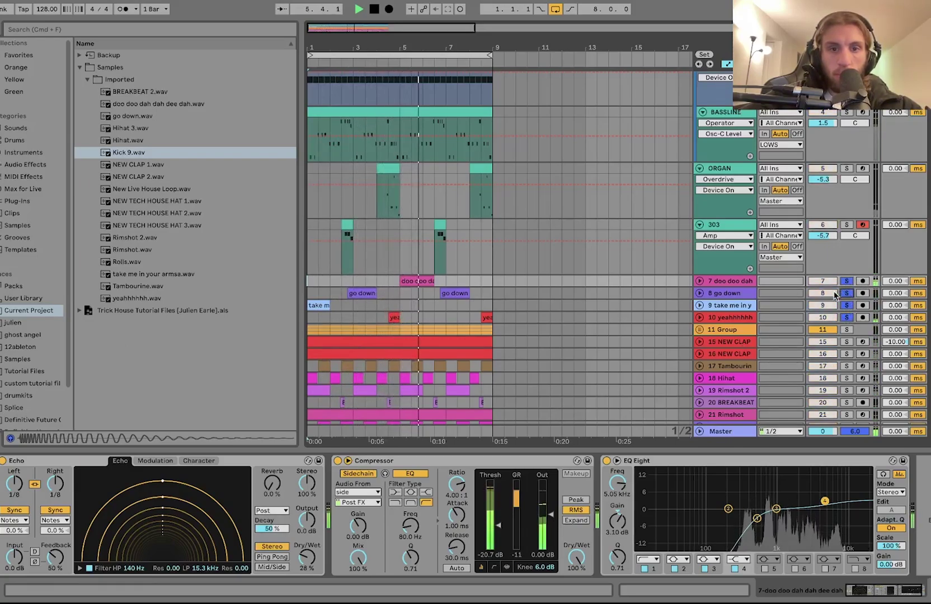
Step through vocal tracks 7 to 10 and back to examine the effect chain on each one
click(711, 281)
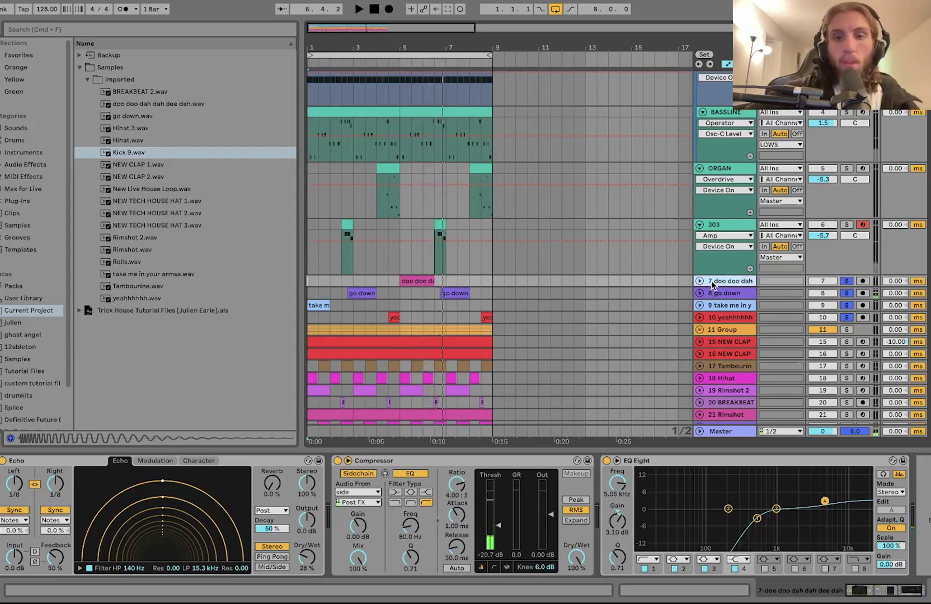
key(Down)
key(Down)
key(Down)
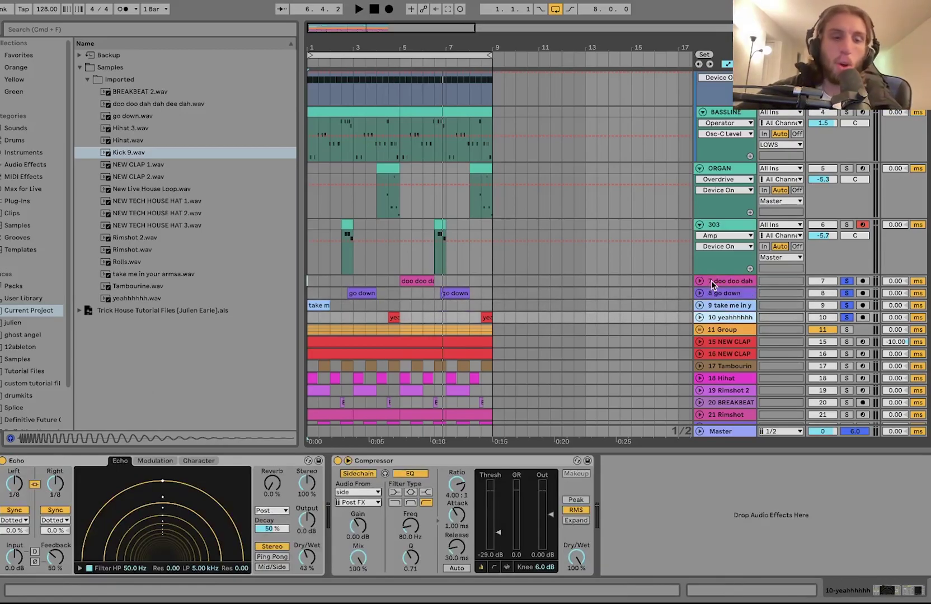
key(Up)
key(Up)
key(Up)
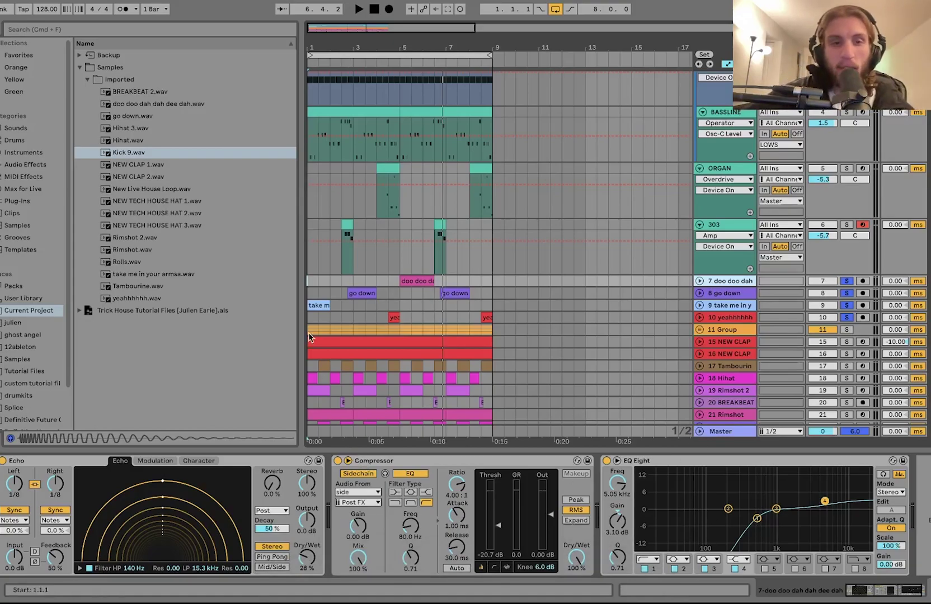
Play the soloed vocals from bar 1, remove their solos, and play them within the full mix
click(308, 284)
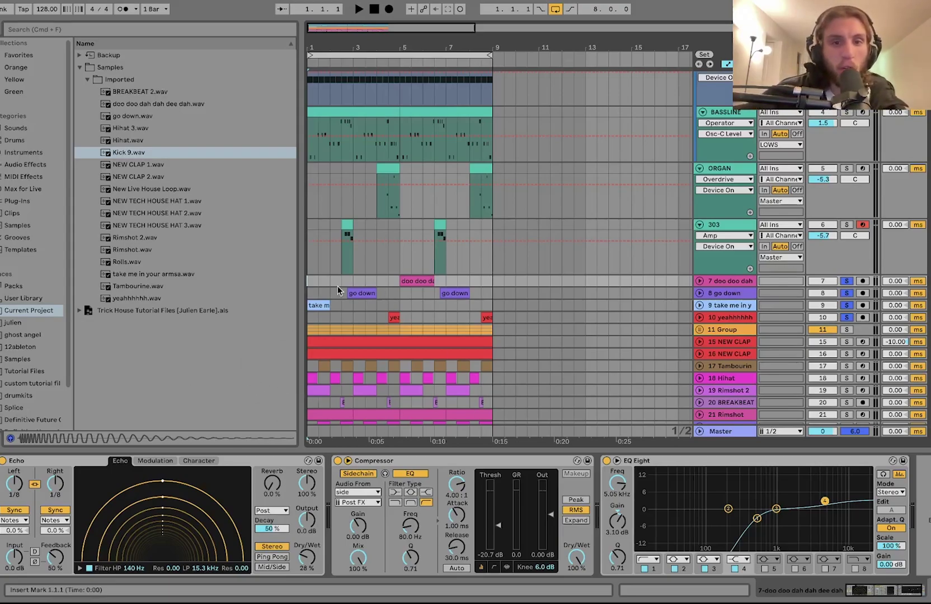
key(space)
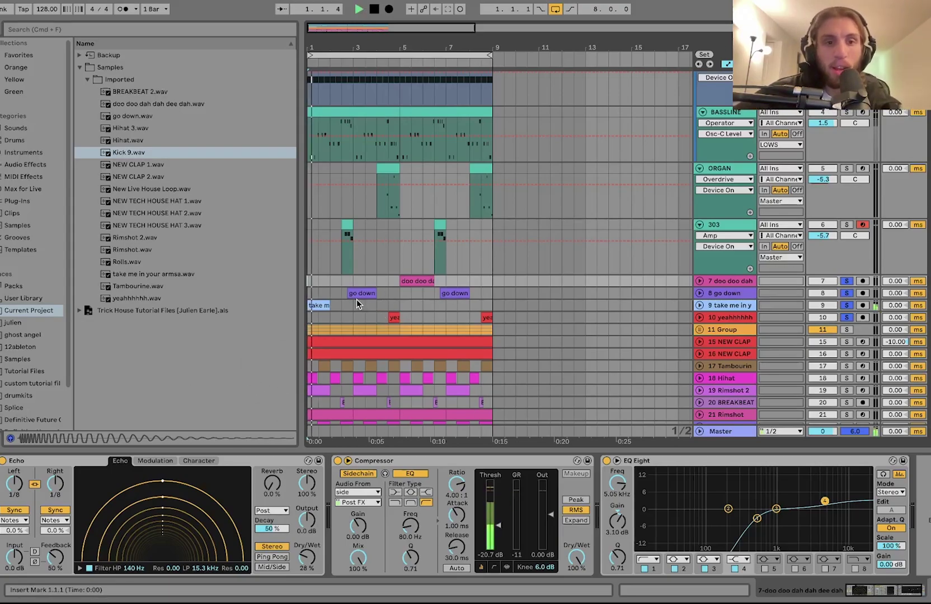
key(space)
click(846, 281)
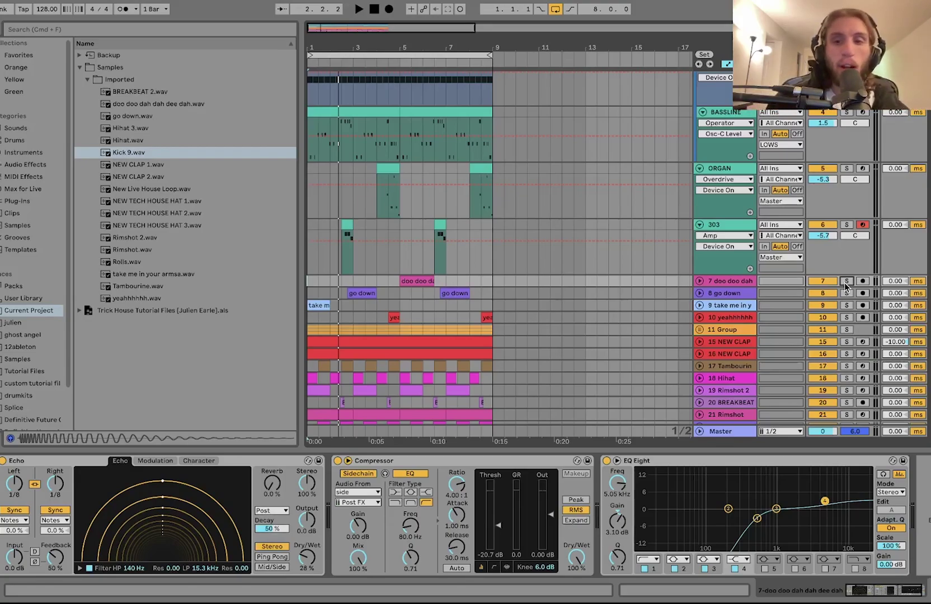
key(space)
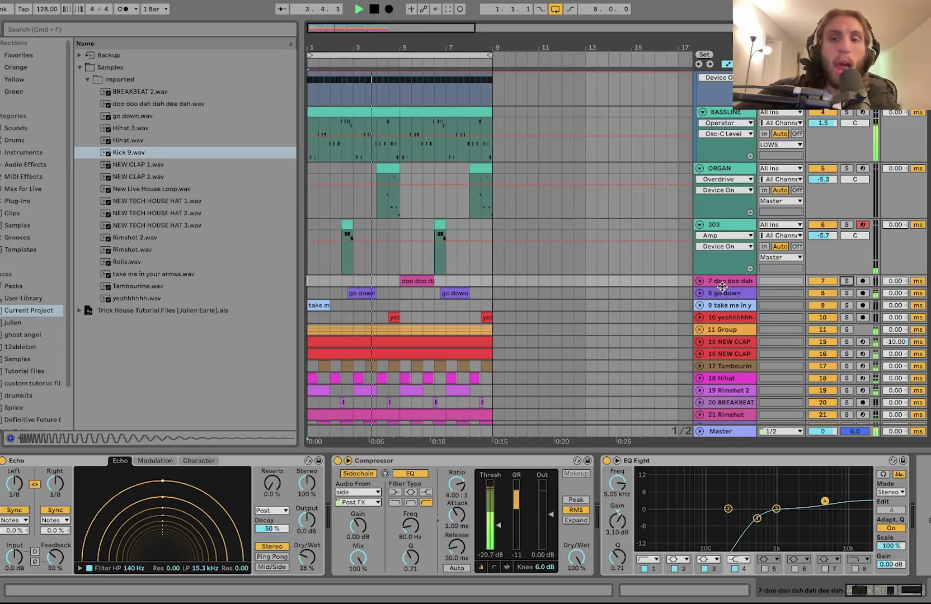
Solo the four vocal tracks again, play from the yeahhhhhh clip, and select the doo doo dah clip to view its effects
click(844, 281)
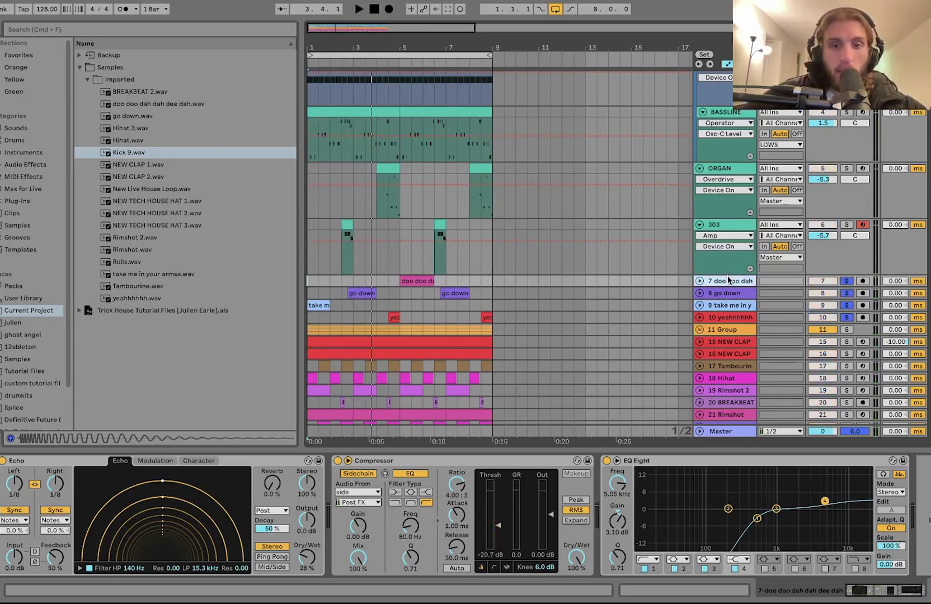
key(Down)
key(Down)
key(Down)
click(392, 317)
key(space)
click(415, 281)
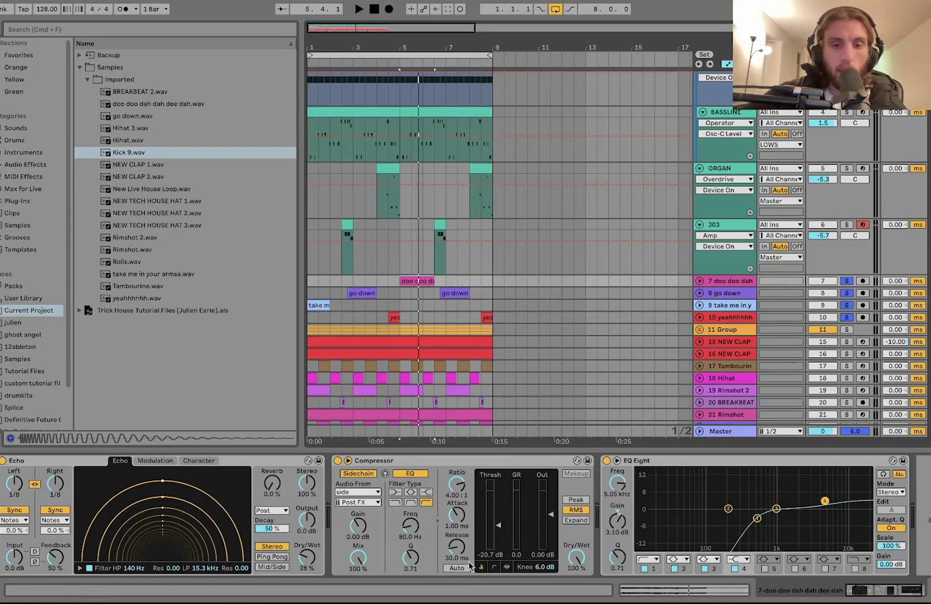
Remove the vocal solos and compare the doo doo dah clip in the mix with its sidechain Compressor on and off
click(848, 281)
key(space)
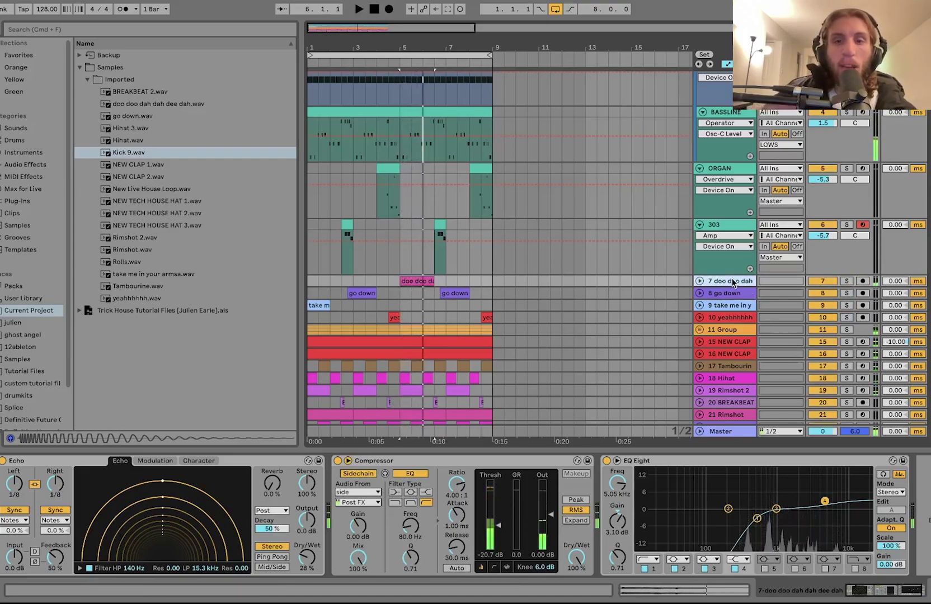
click(338, 460)
key(space)
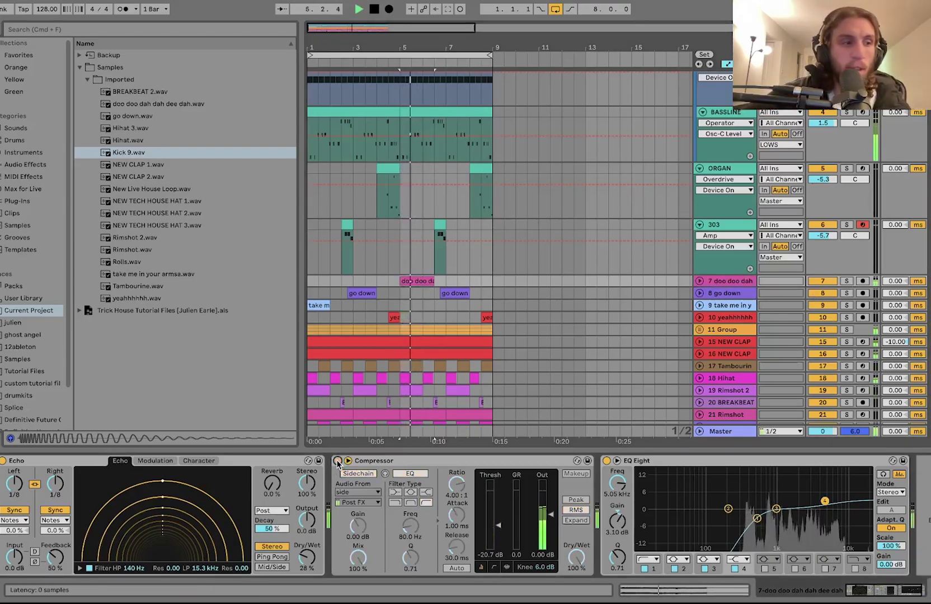
click(338, 460)
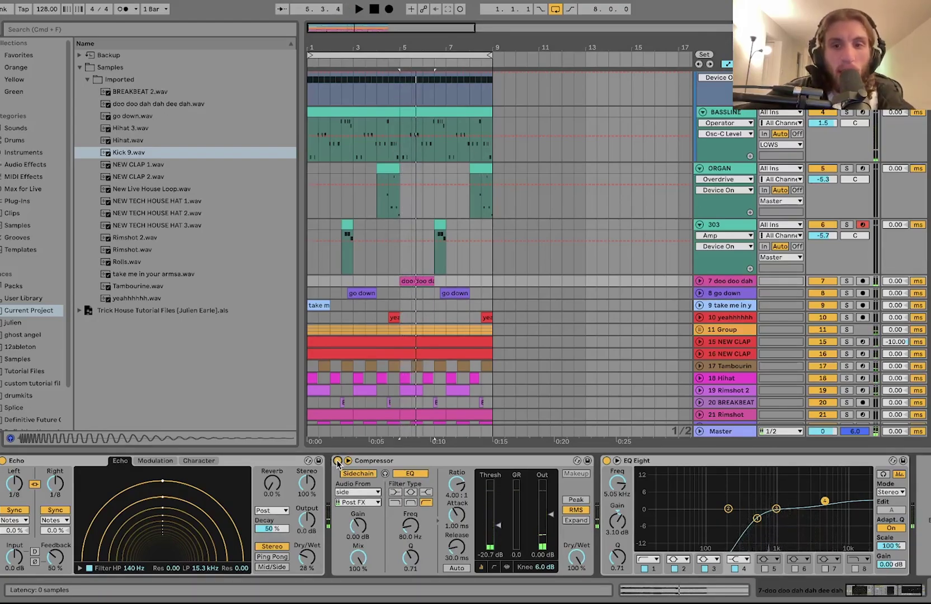
Select the first yeahhhhhh clip and play it within the full mix
click(354, 295)
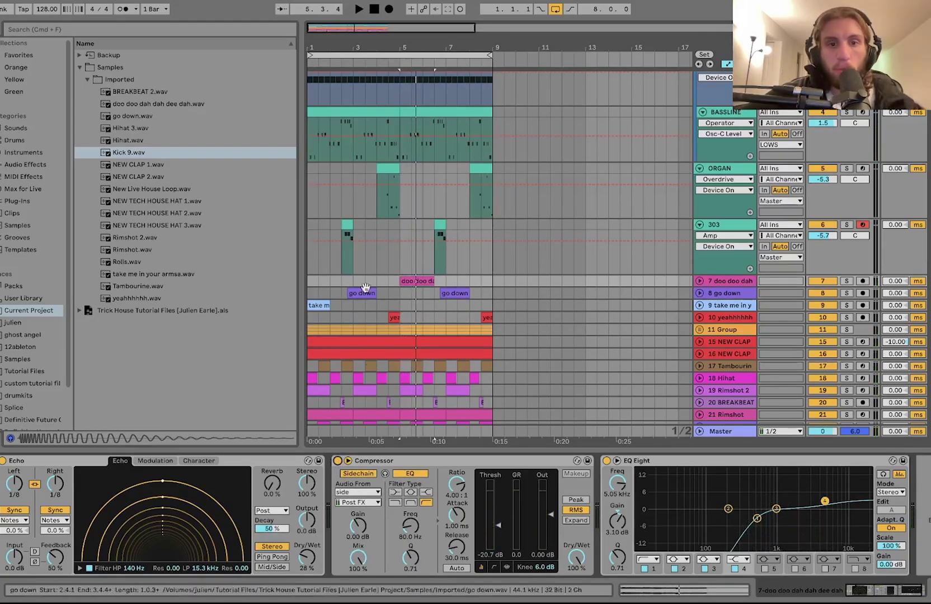
click(394, 317)
key(space)
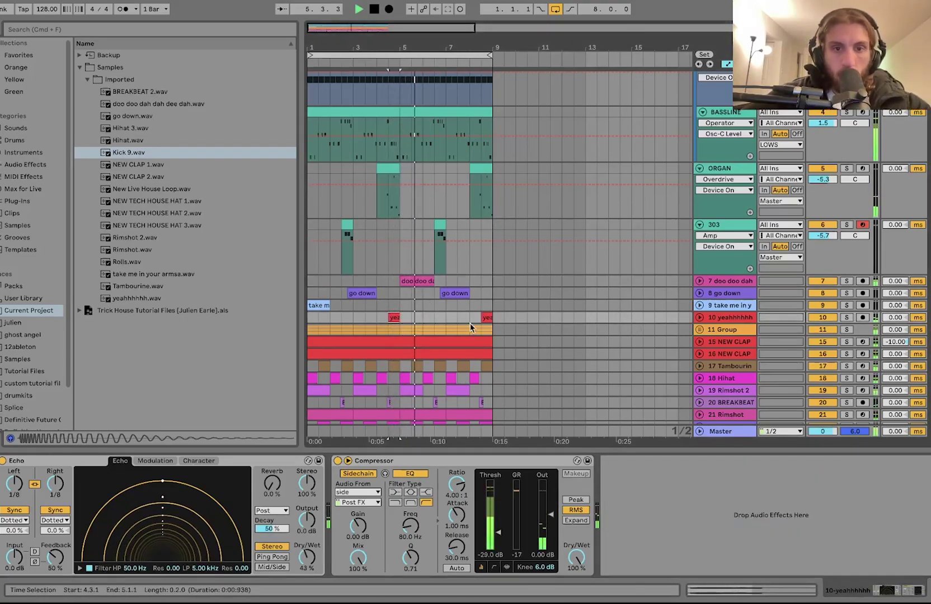
Solo the hi-hat group on track 11, unfold it, and play it
click(723, 331)
scroll(723, 331, down, 3)
click(847, 268)
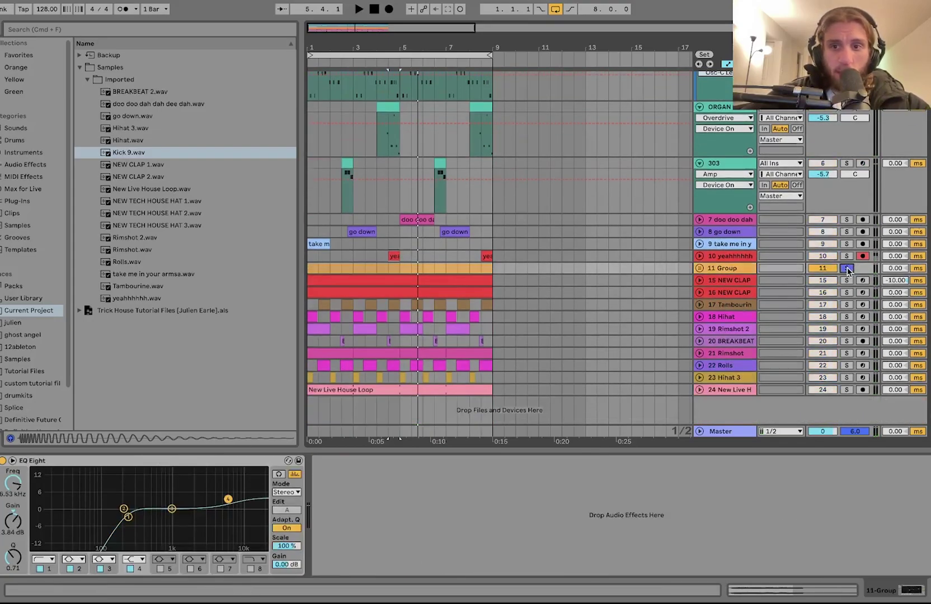
click(699, 268)
key(space)
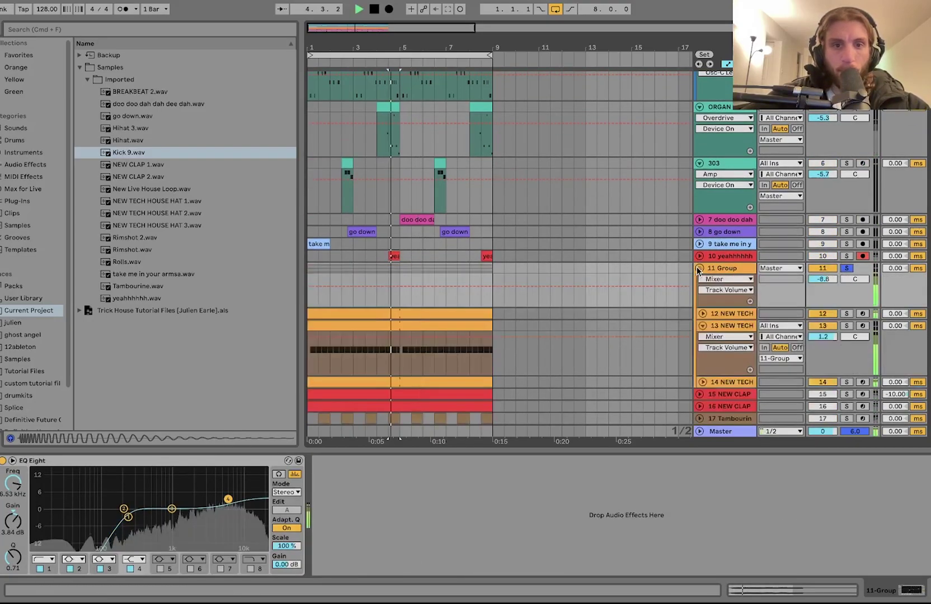
Select the NEW TECH HOUSE HAT 2 clip on track 13 to show its sampler, and play the hat group
click(383, 312)
scroll(382, 311, down, 5)
click(403, 259)
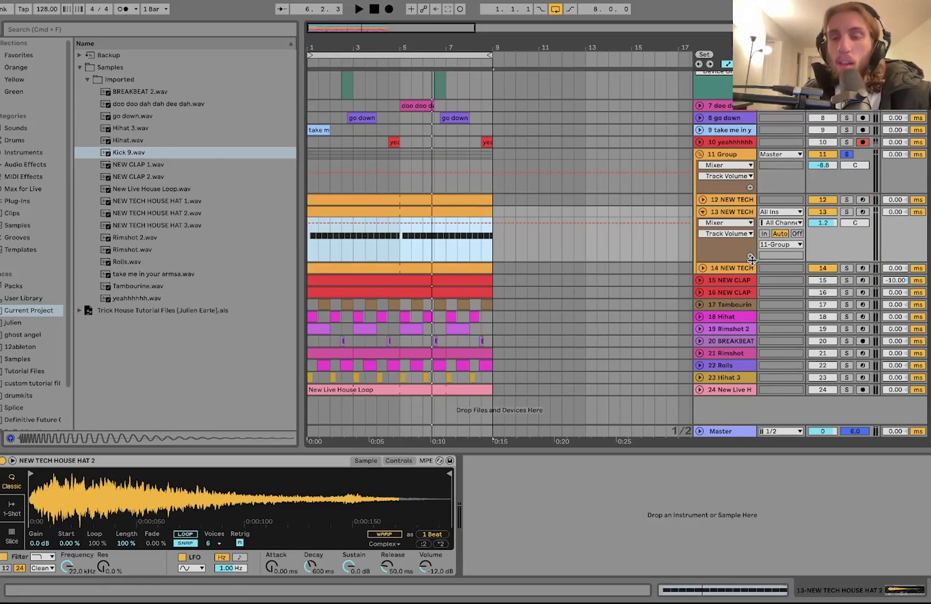
key(space)
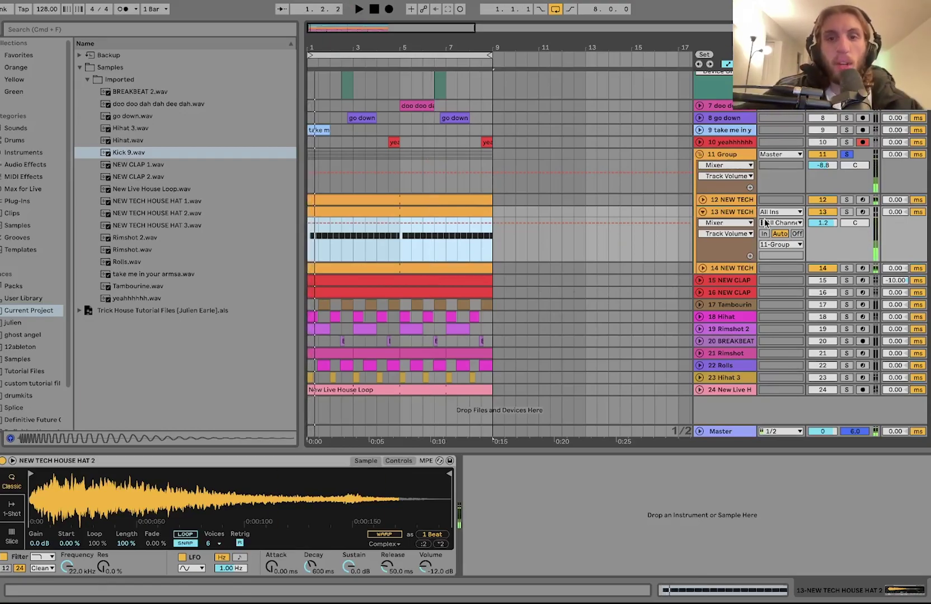
Solo hat tracks 12, 13 and 14 one at a time during playback to hear each layer
click(846, 199)
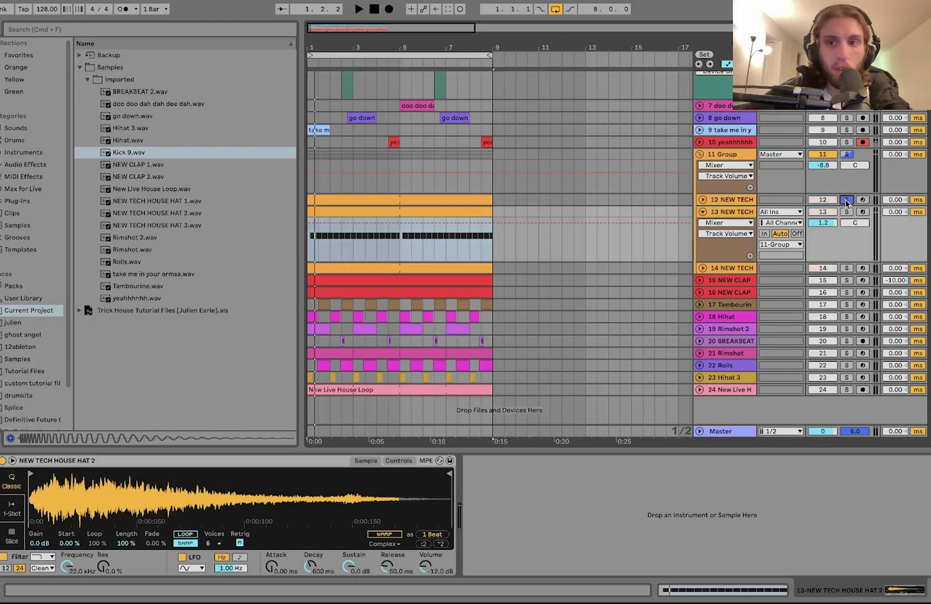
click(718, 200)
key(space)
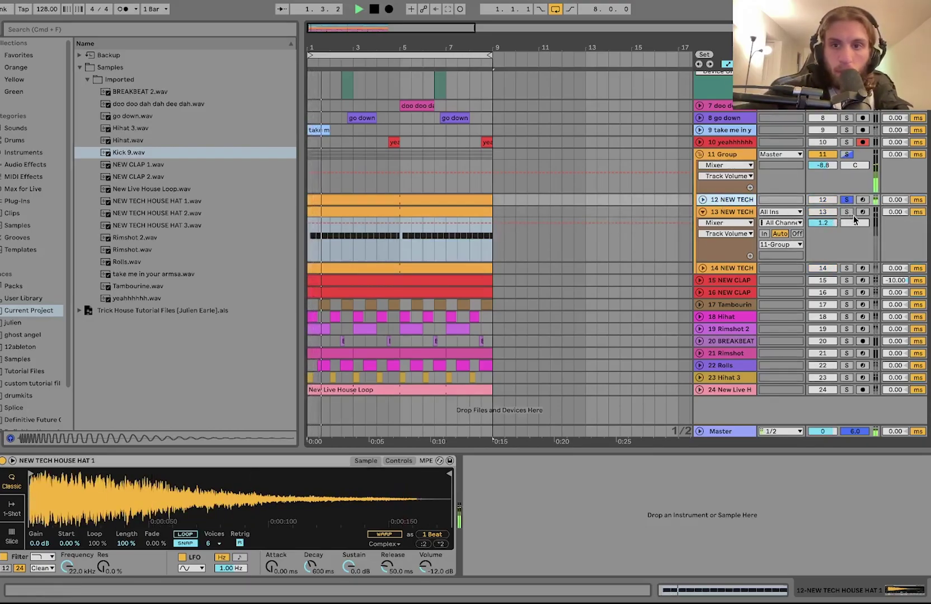
click(847, 212)
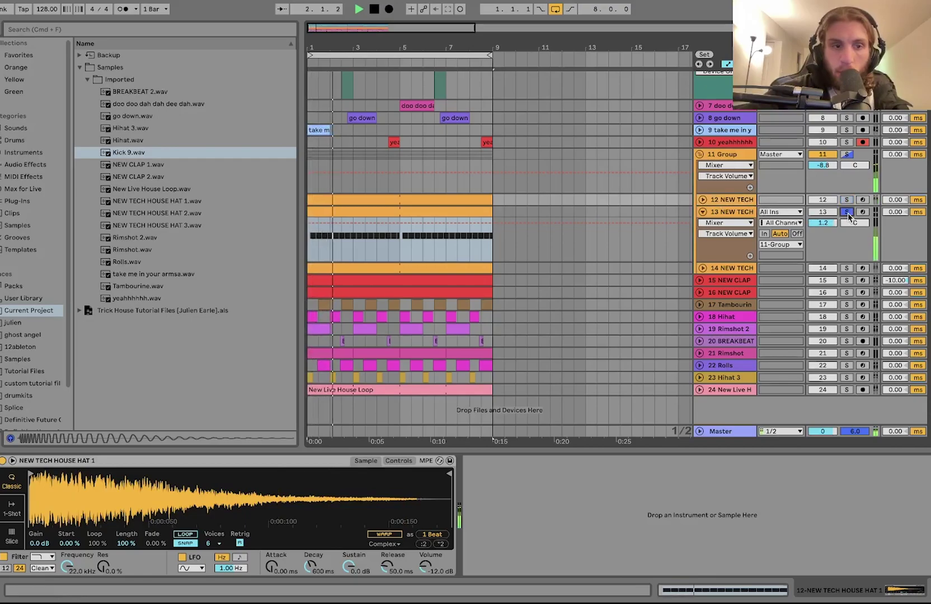
click(847, 268)
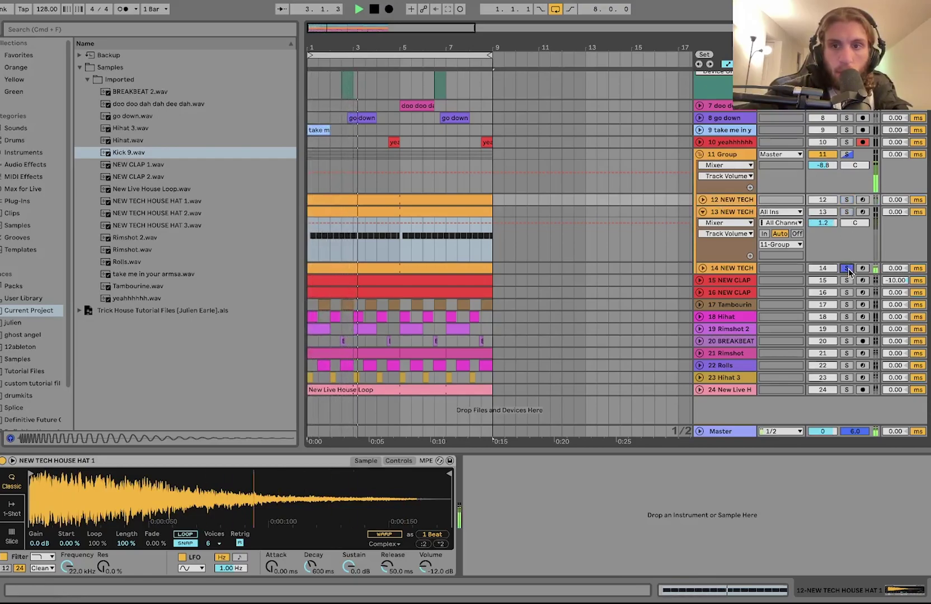
Solo hat tracks 12 and 13 one after the other, show the track 13 sampler, and play that layer
click(845, 202)
click(847, 212)
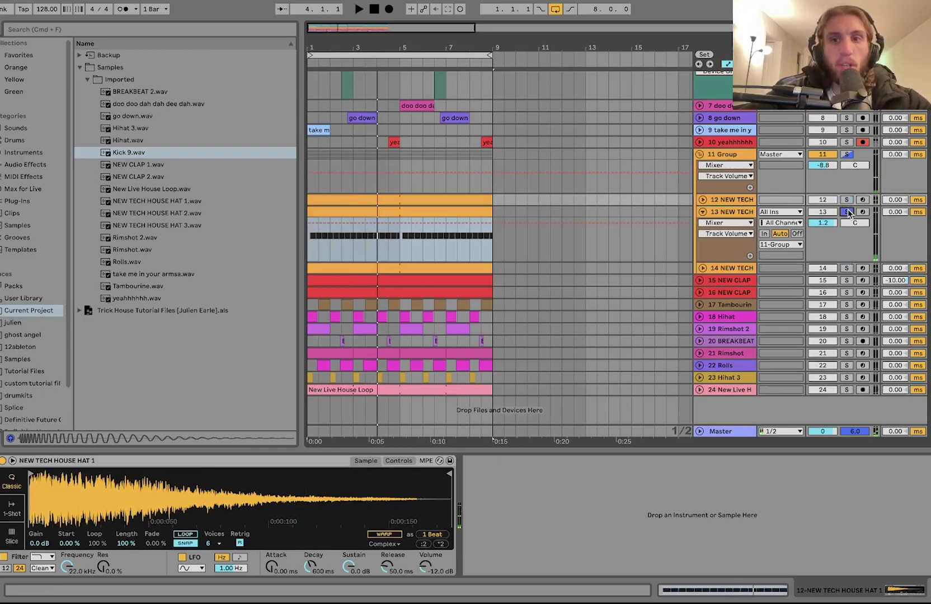
click(734, 212)
key(space)
key(space)
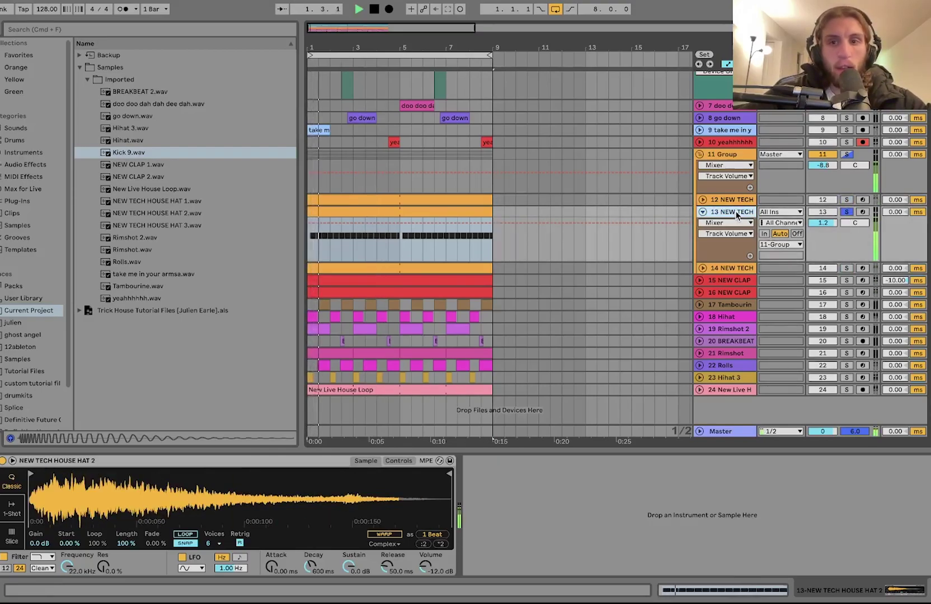
Play hat tracks 12, 13 and 14 soloed together, and select the soloed group 11 to show its EQ Eight
click(848, 199)
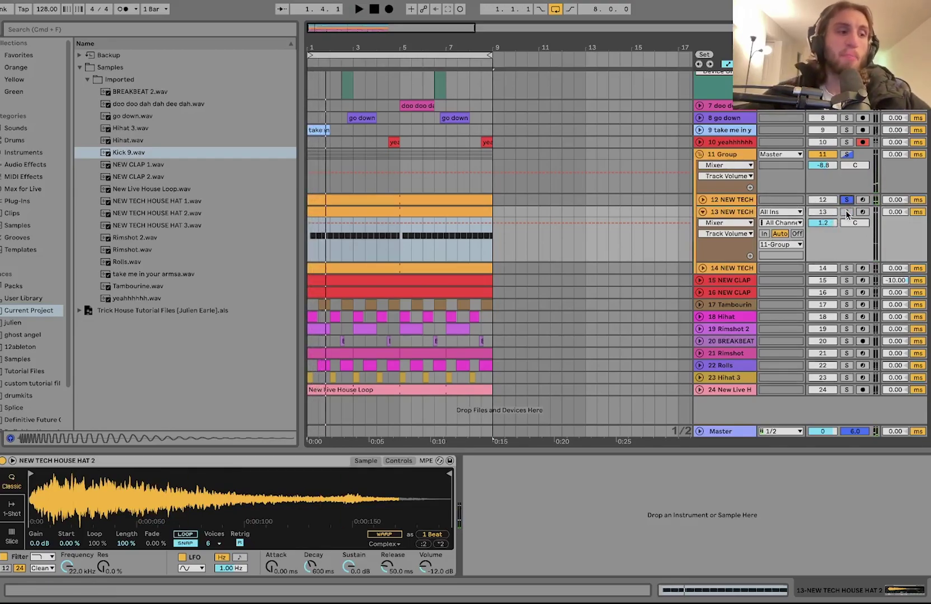
click(847, 213)
key(space)
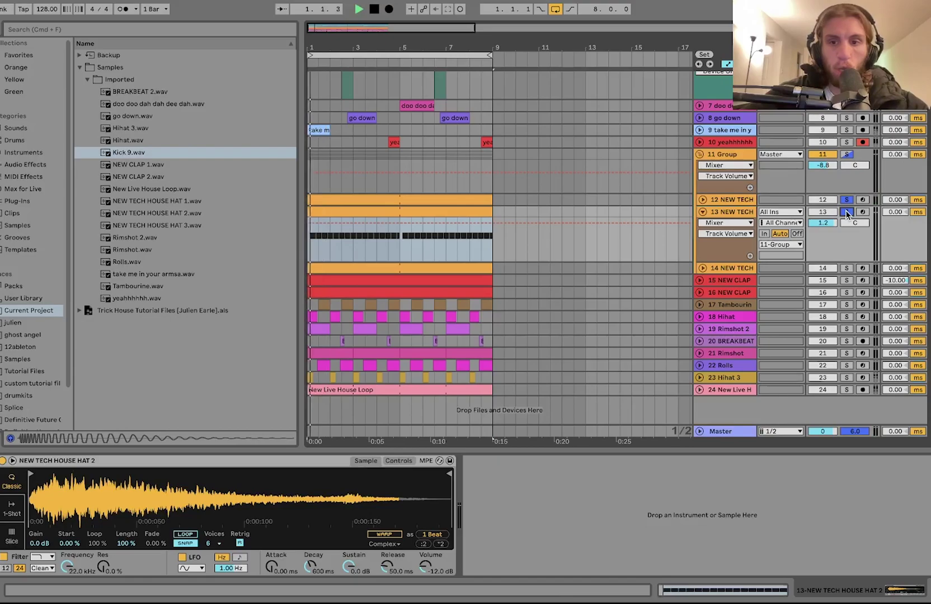
click(846, 268)
key(space)
click(847, 155)
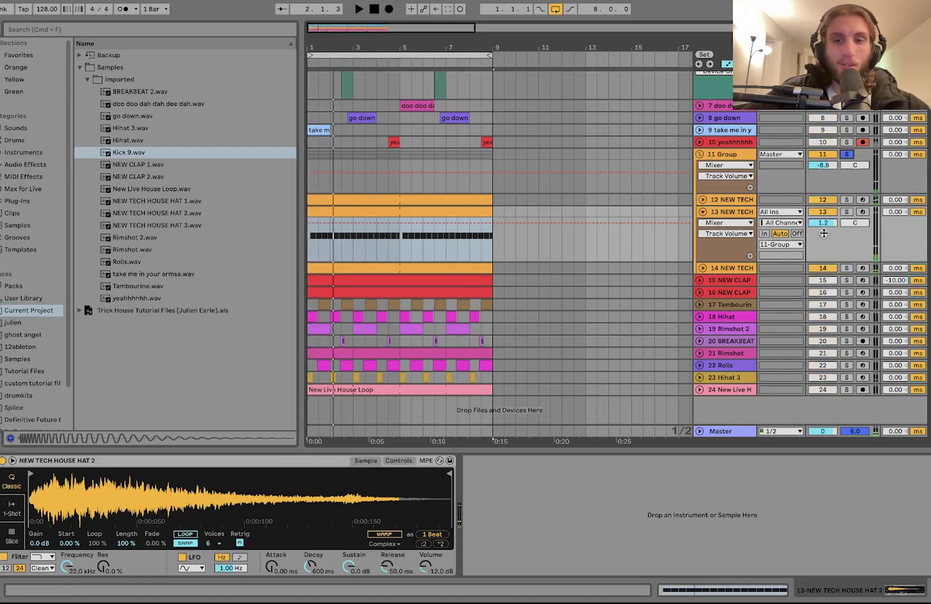
click(720, 154)
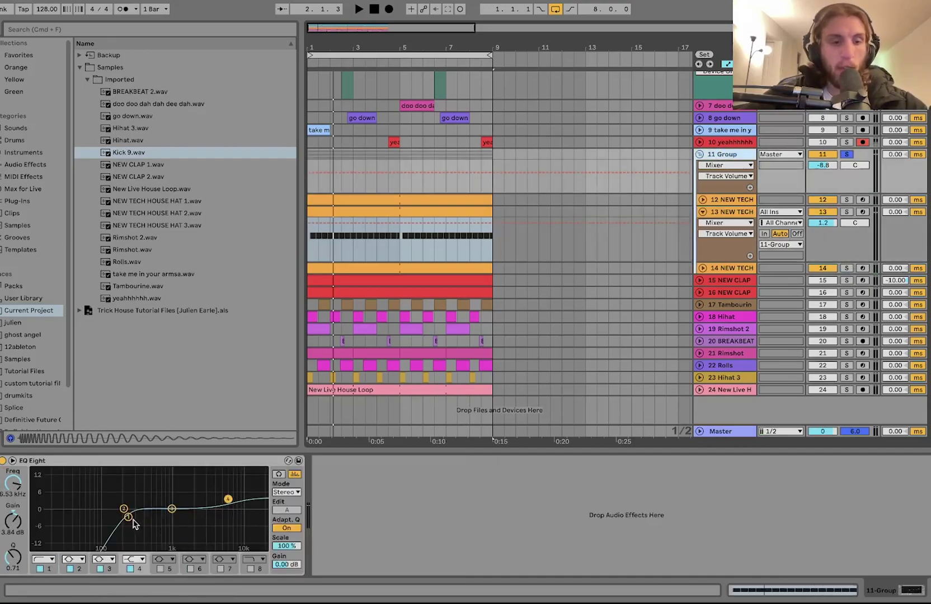
Solo clap tracks 15 and 16 alongside the hat group, play them, and unfold both clap tracks
click(847, 281)
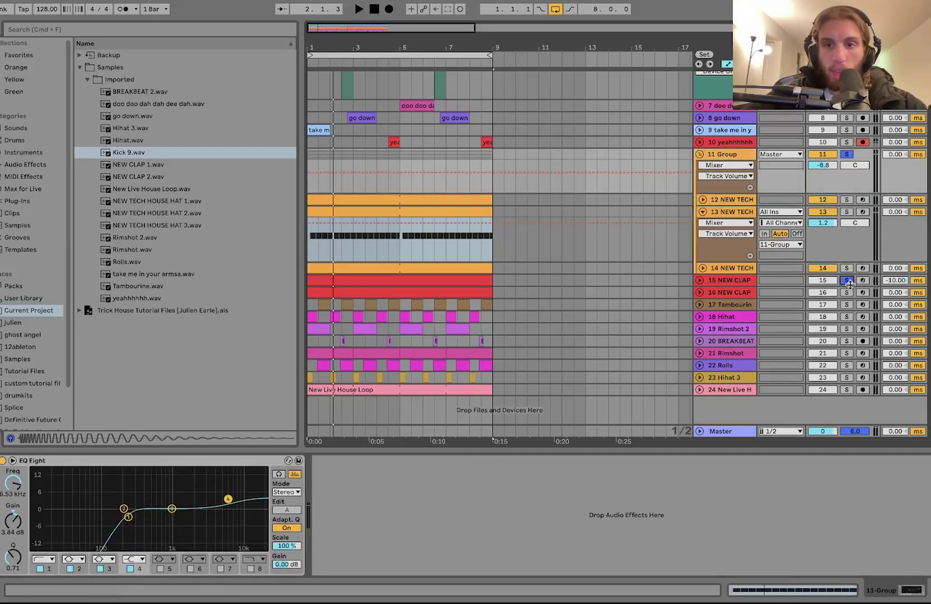
key(space)
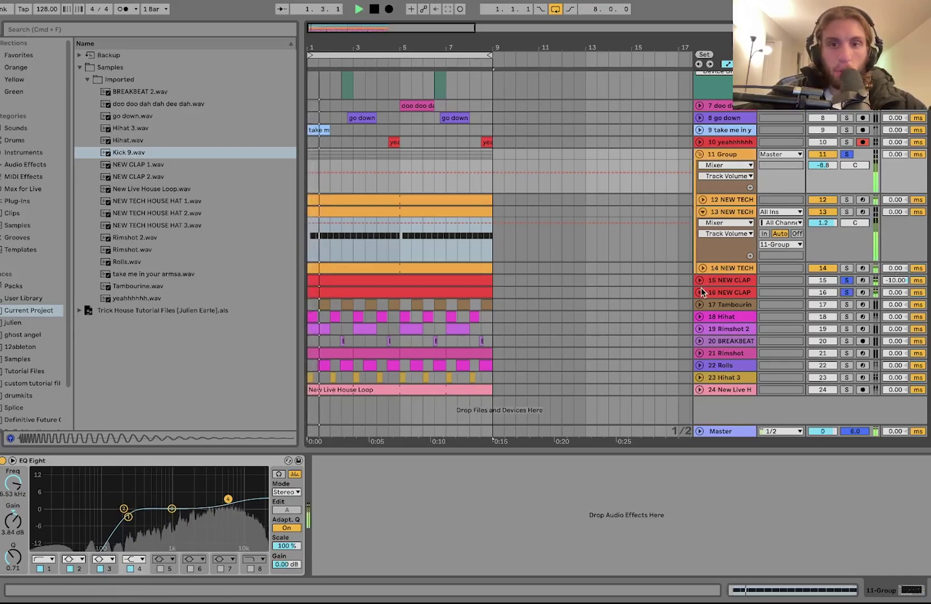
click(699, 292)
click(699, 280)
scroll(701, 335, down, 3)
scroll(701, 284, down, 1)
Play NEW CLAP tracks 15 and 16 soloed together and individually, selecting each one to show its sampler
click(846, 248)
key(space)
click(846, 250)
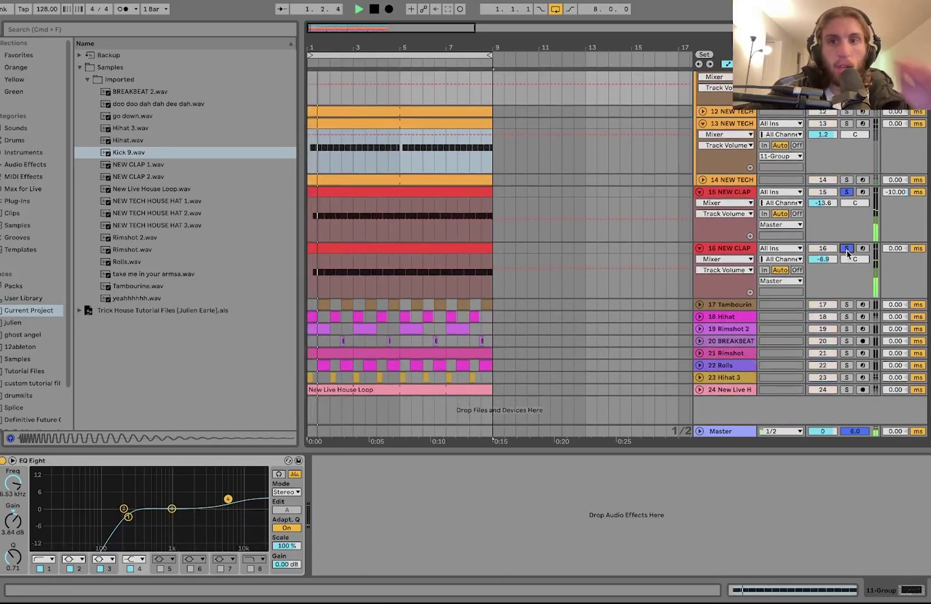
click(847, 248)
click(727, 192)
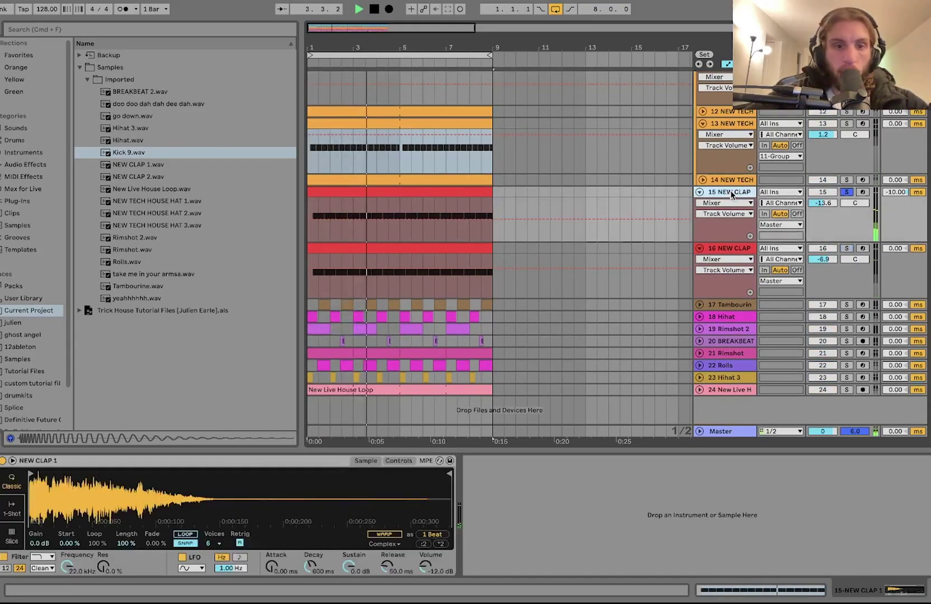
key(space)
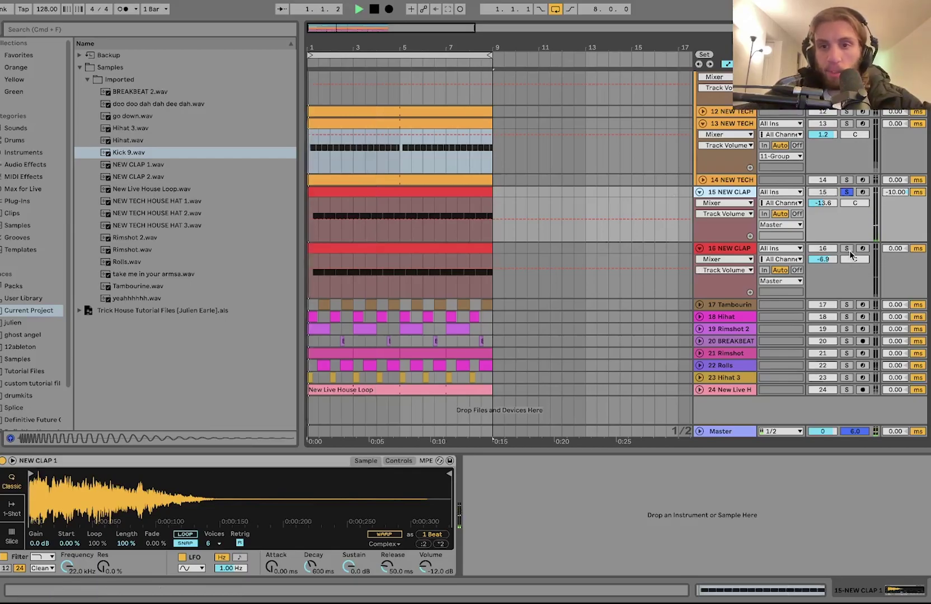
click(847, 248)
click(744, 248)
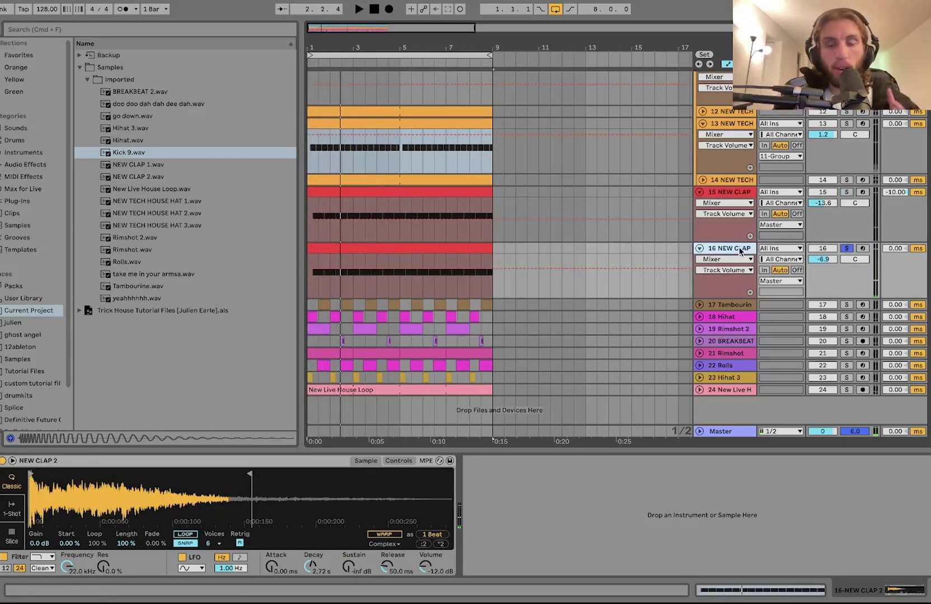
Solo clap tracks 15 and 16 together, play them, and select track 16
click(847, 192)
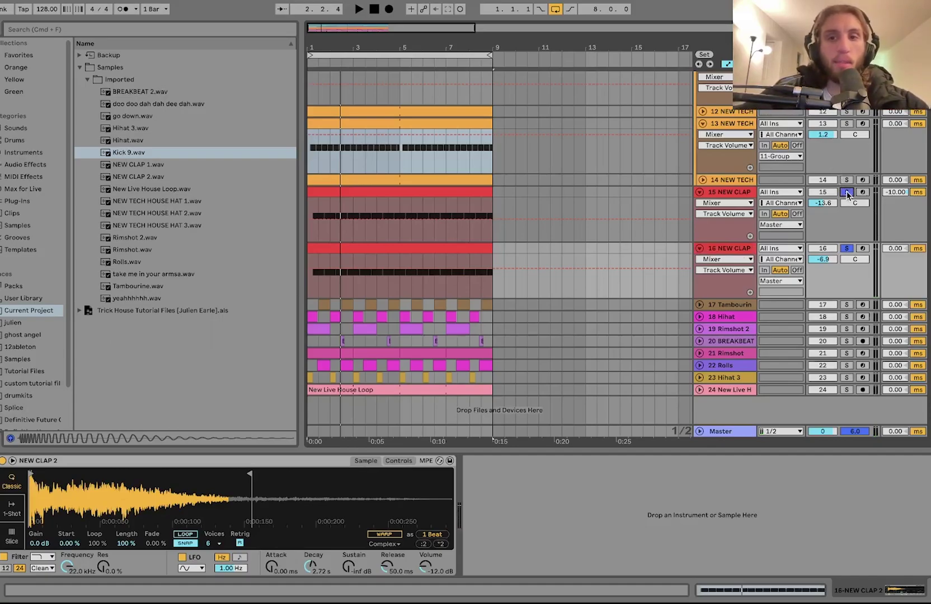
key(space)
key(space)
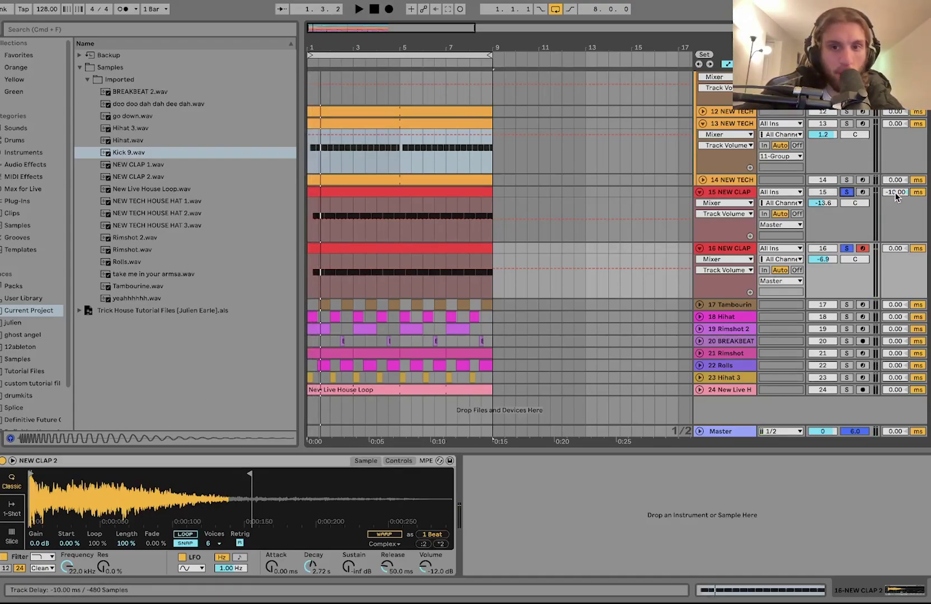
click(729, 249)
Add the Kick 9 track to the solo and play it with the two claps
scroll(729, 249, up, 10)
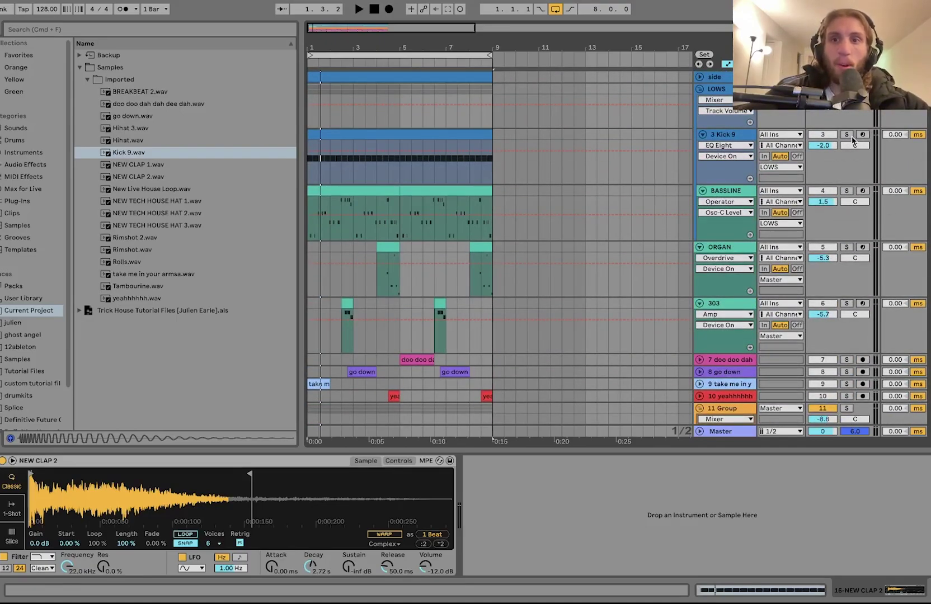
key(space)
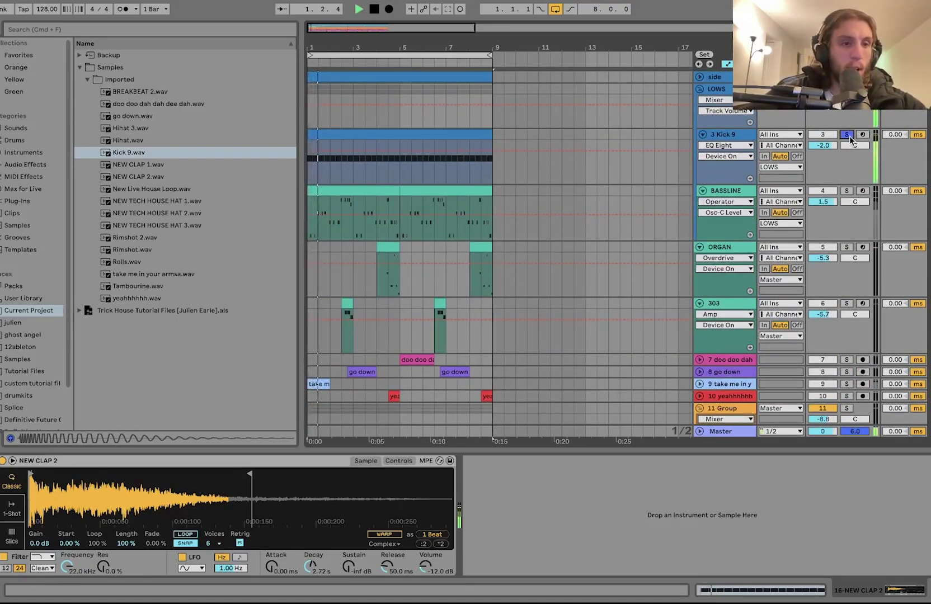
scroll(849, 136, down, 2)
key(space)
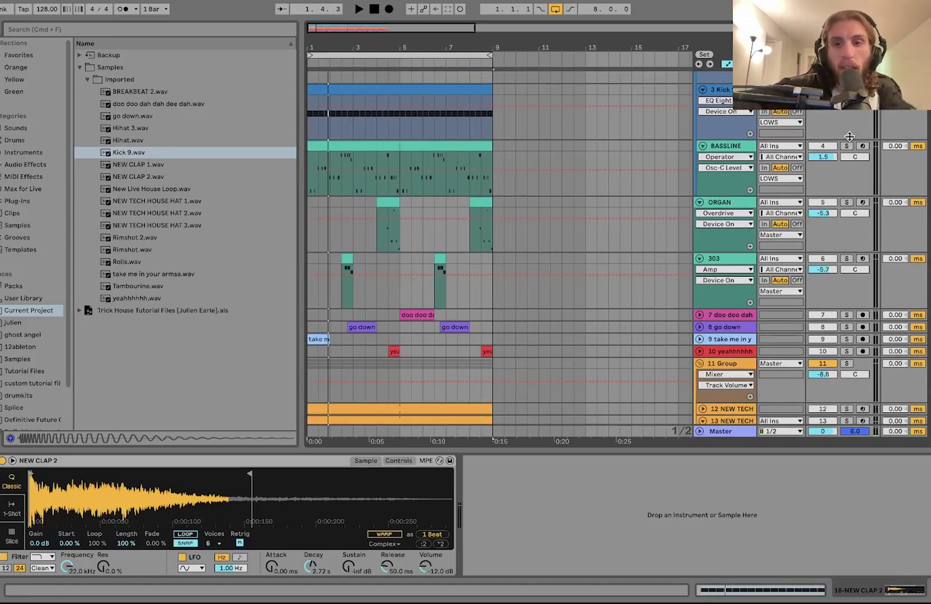
Play the two claps with the track delay of clap track 15 reset to 0.00 ms
scroll(744, 224, down, 10)
key(space)
click(893, 214)
key(Delete)
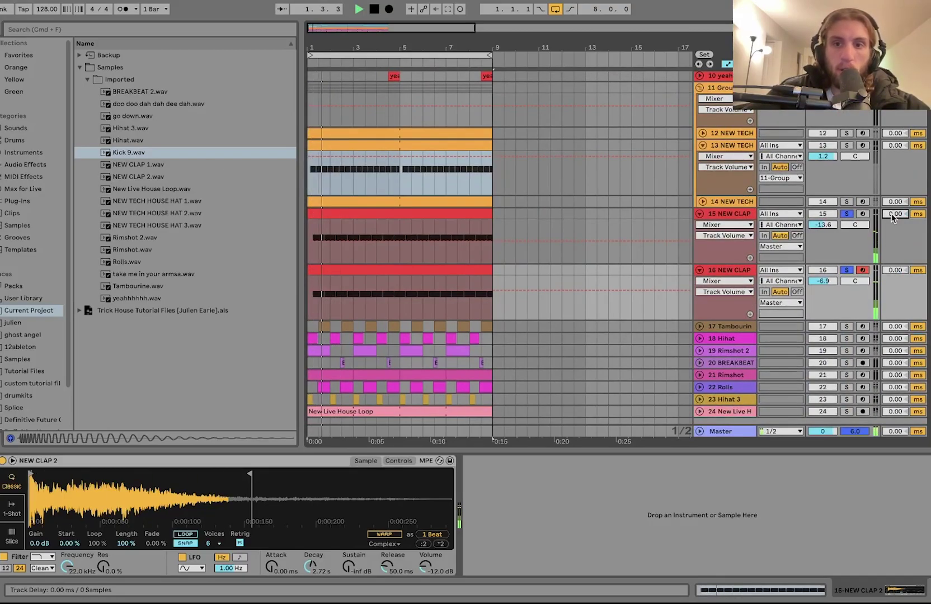
Undo the track delay reset on clap track 15 and play both claps again
key(space)
key(super+z)
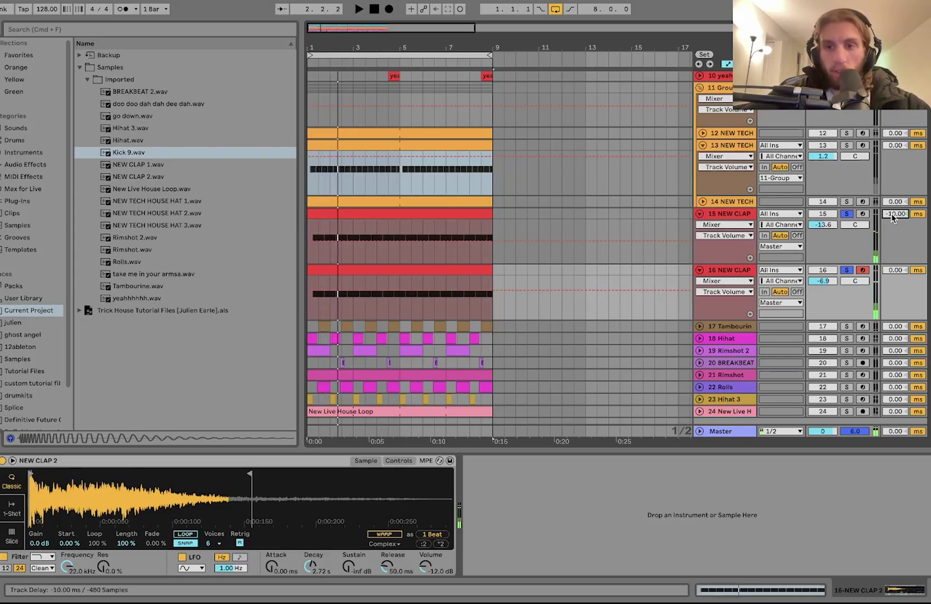
key(space)
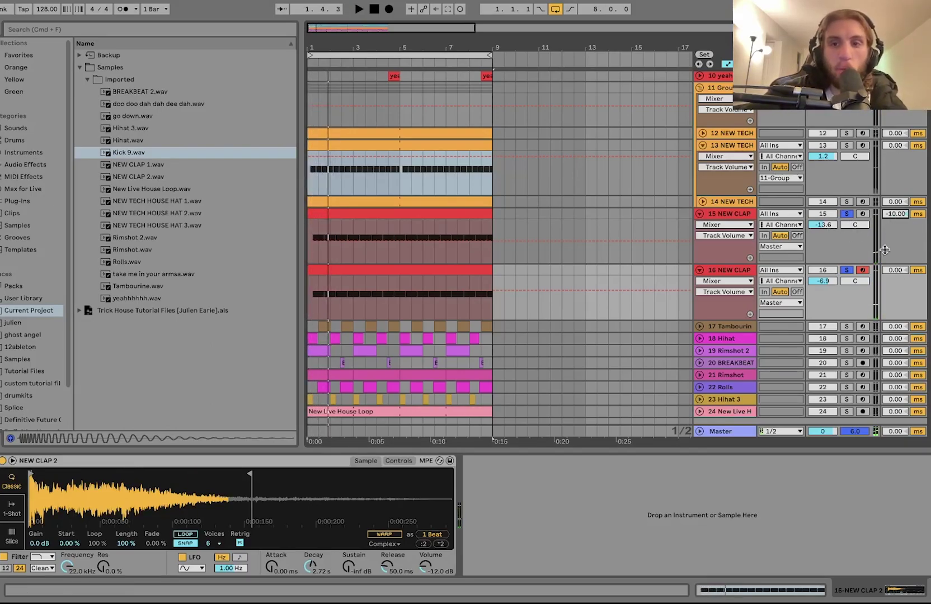
Select clap tracks 16 and 15 in turn to compare their samplers, and play the soloed claps
click(707, 271)
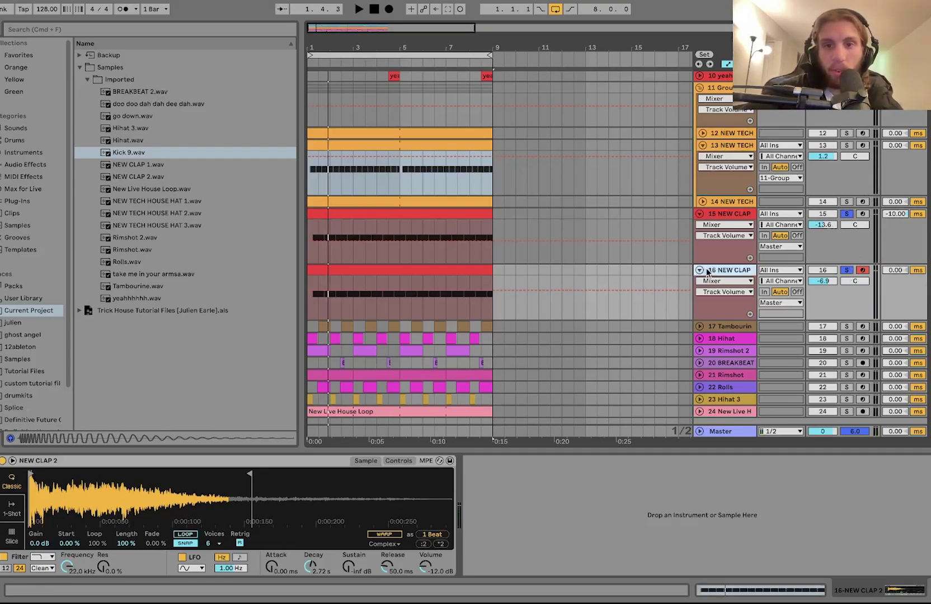
click(728, 205)
click(729, 213)
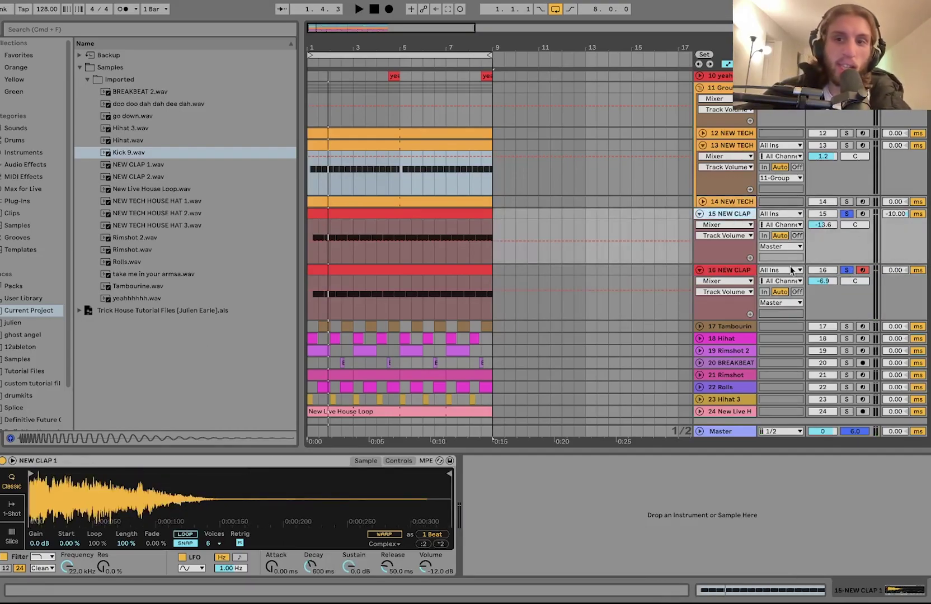
click(846, 270)
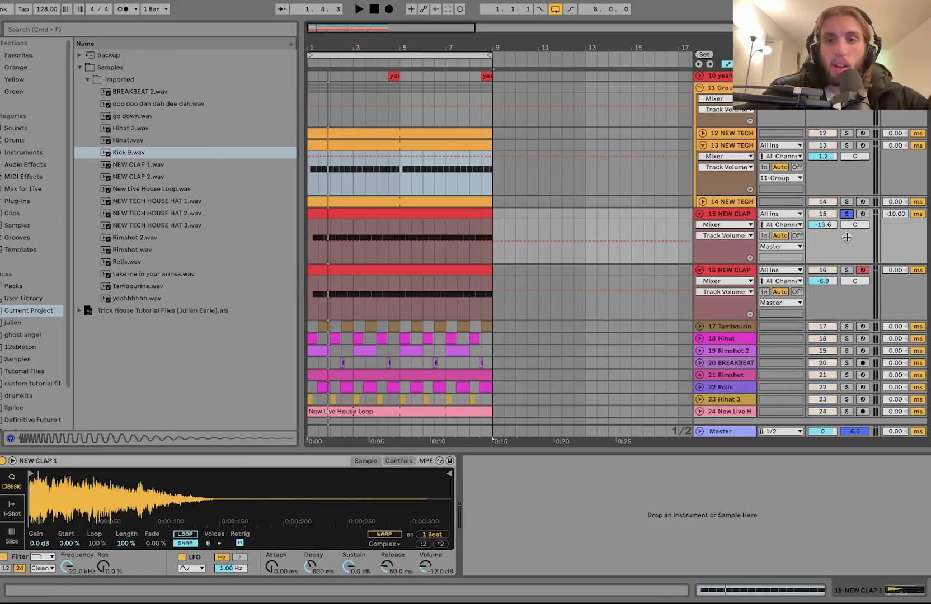
scroll(811, 279, down, 1)
key(space)
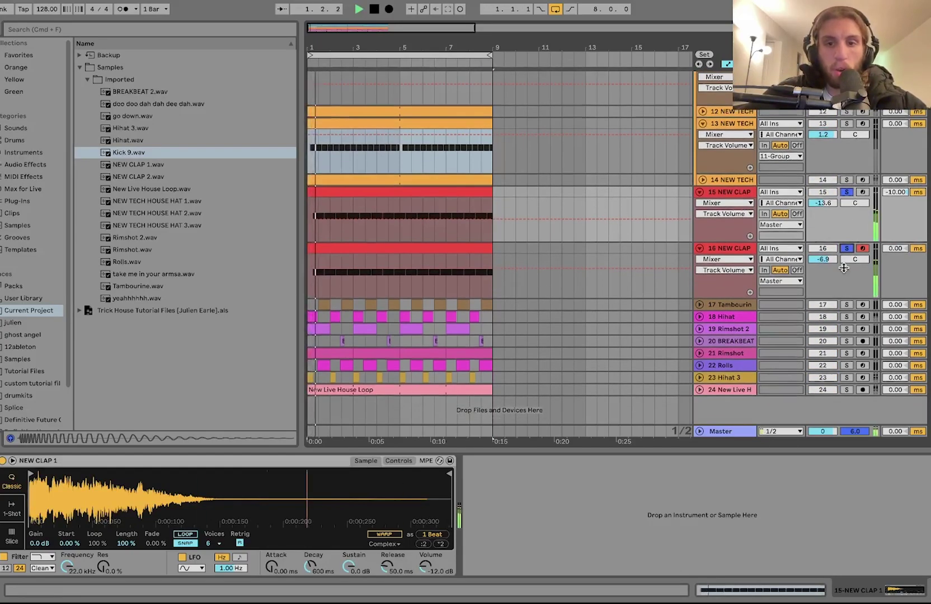
Select percussion tracks 17 Tambourine through 23 Hihat 3, solo them all, and start playback
click(728, 306)
shift+click(729, 342)
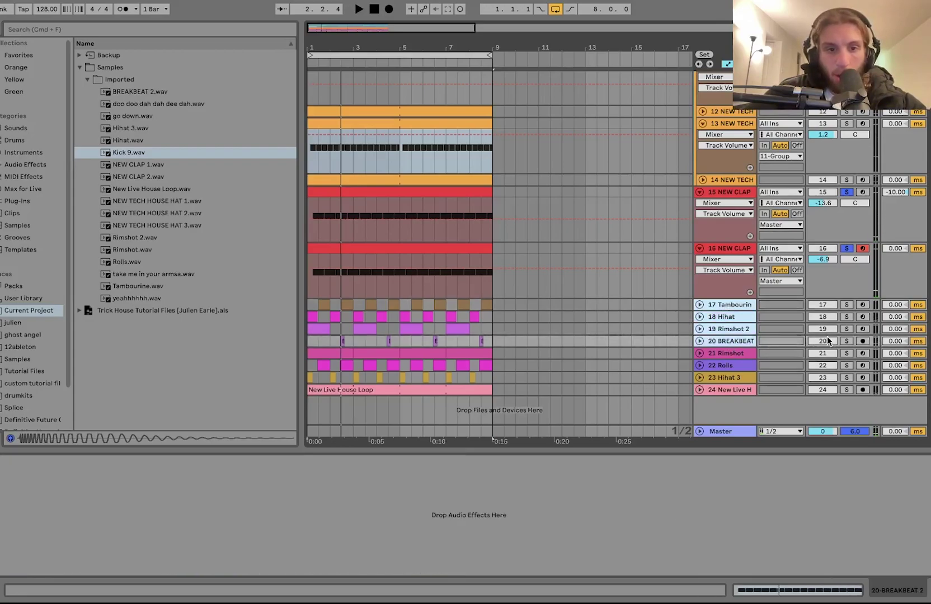
shift+click(733, 390)
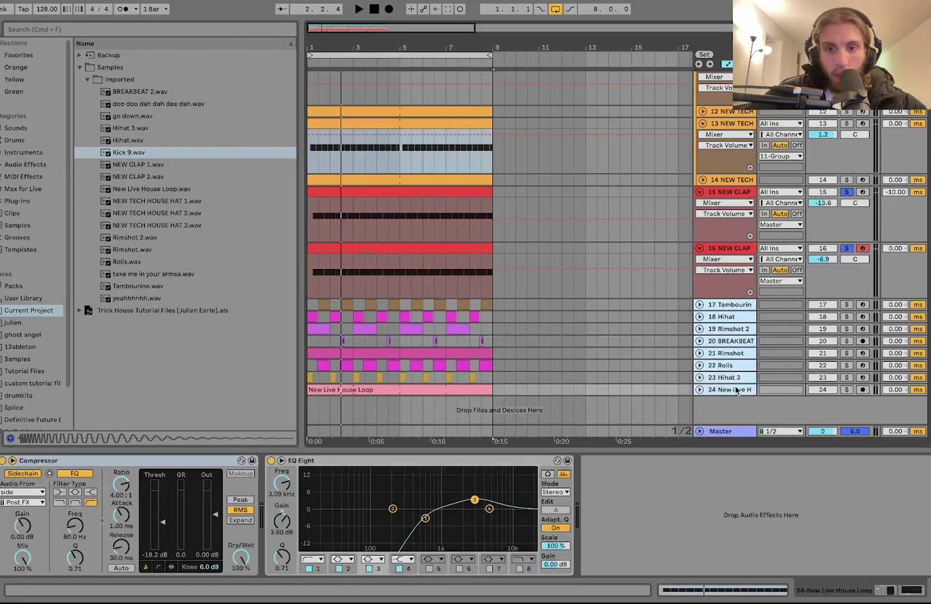
shift+click(729, 382)
click(841, 380)
key(space)
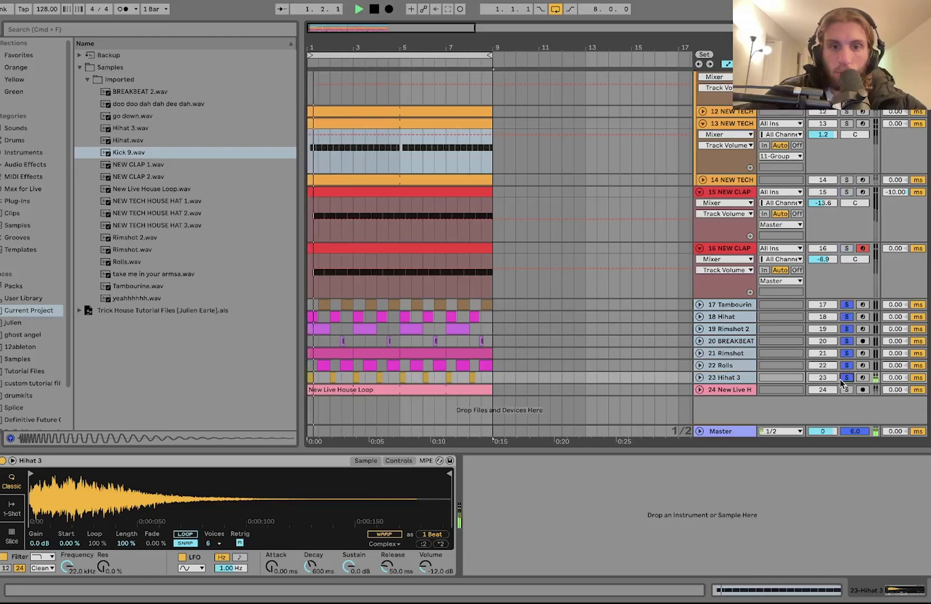
Unfold percussion tracks 17 to 23 and look over their clips during playback
click(700, 377)
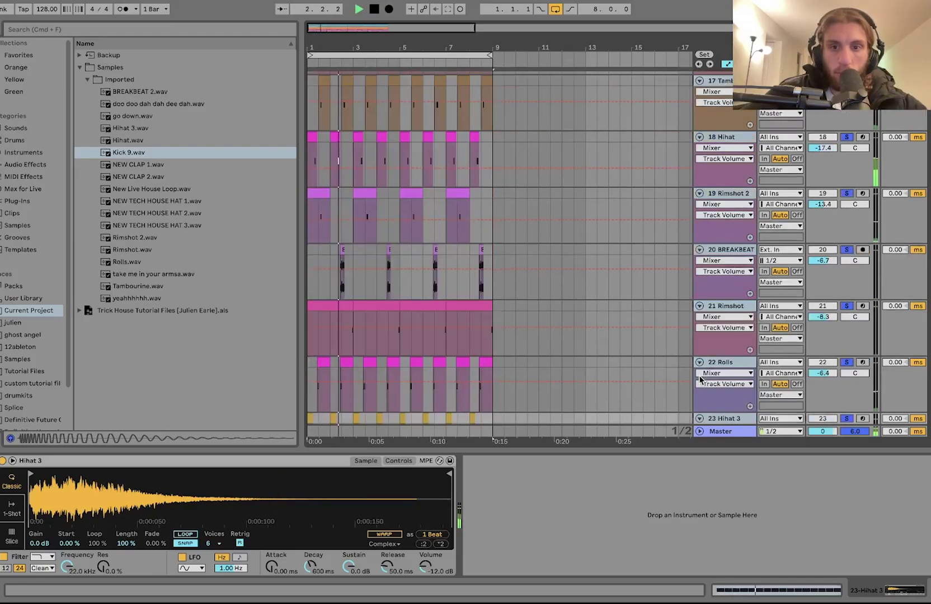
scroll(700, 379, down, 2)
scroll(700, 379, up, 4)
scroll(700, 379, up, 4)
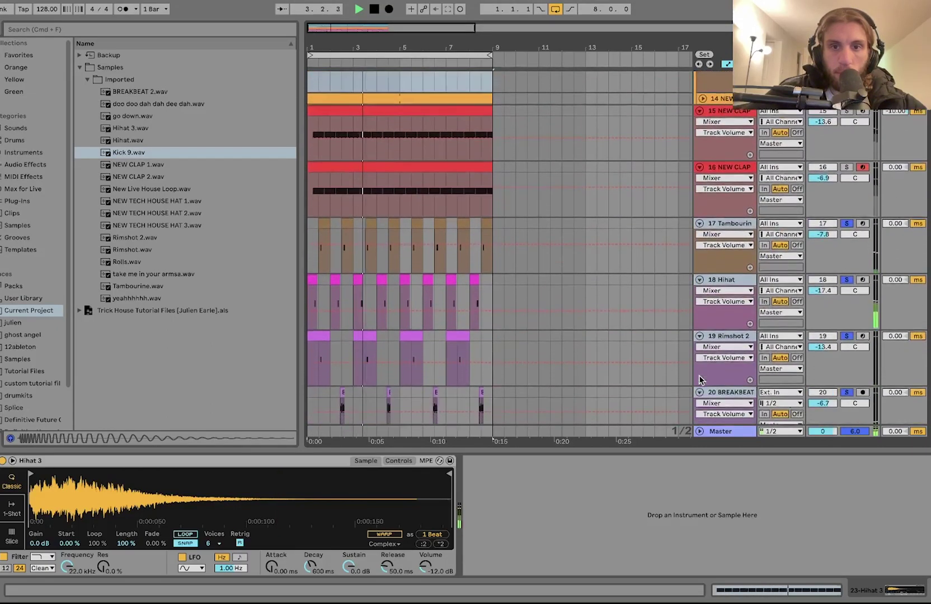
scroll(700, 353, up, 5)
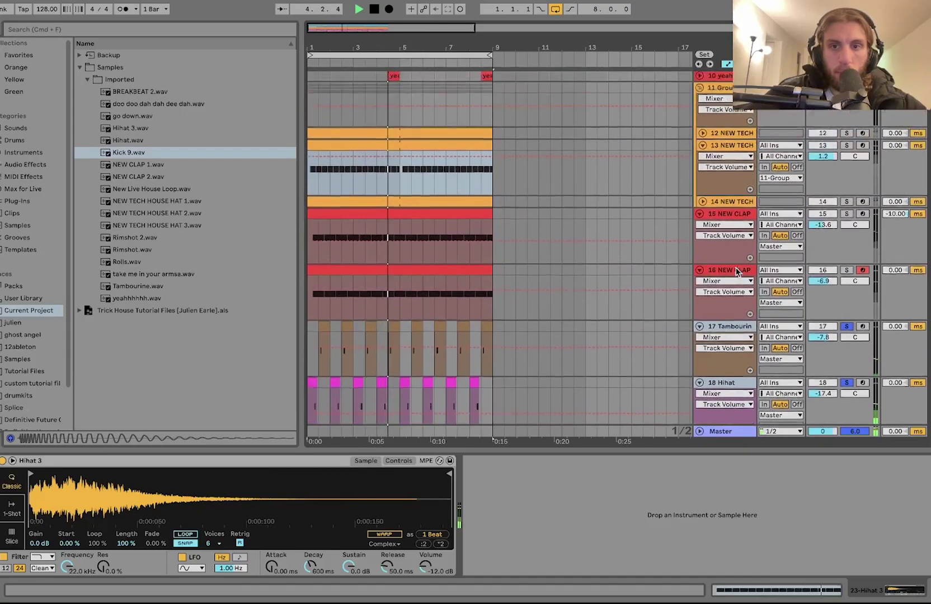
key(space)
Add hat group 11 and clap tracks 15 and 16 to the soloed percussion and play them together
click(846, 187)
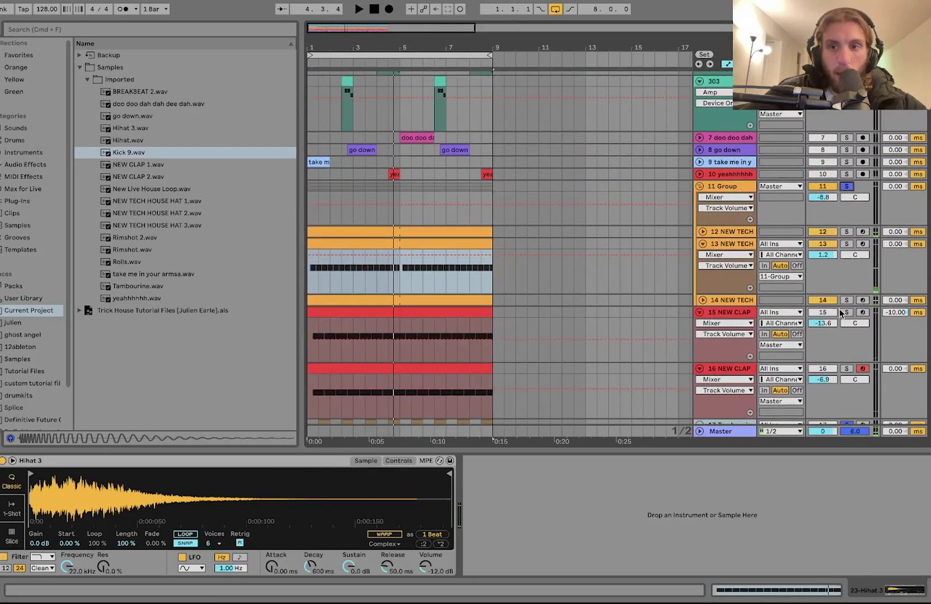
click(847, 369)
click(846, 312)
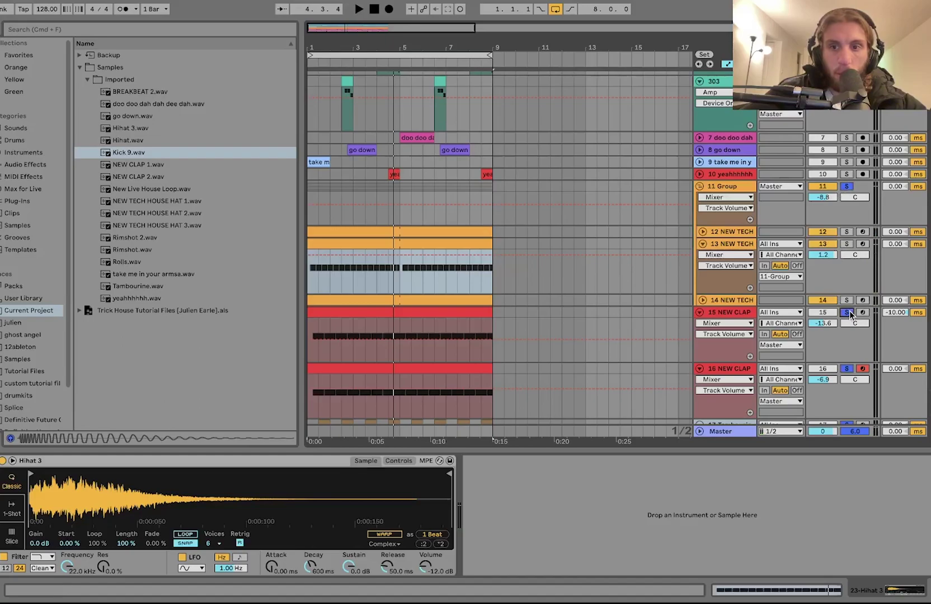
key(space)
Look over the unfolded percussion tracks during playback, and select track 17 Tambourine to show its sampler
scroll(849, 311, down, 1)
scroll(849, 310, down, 10)
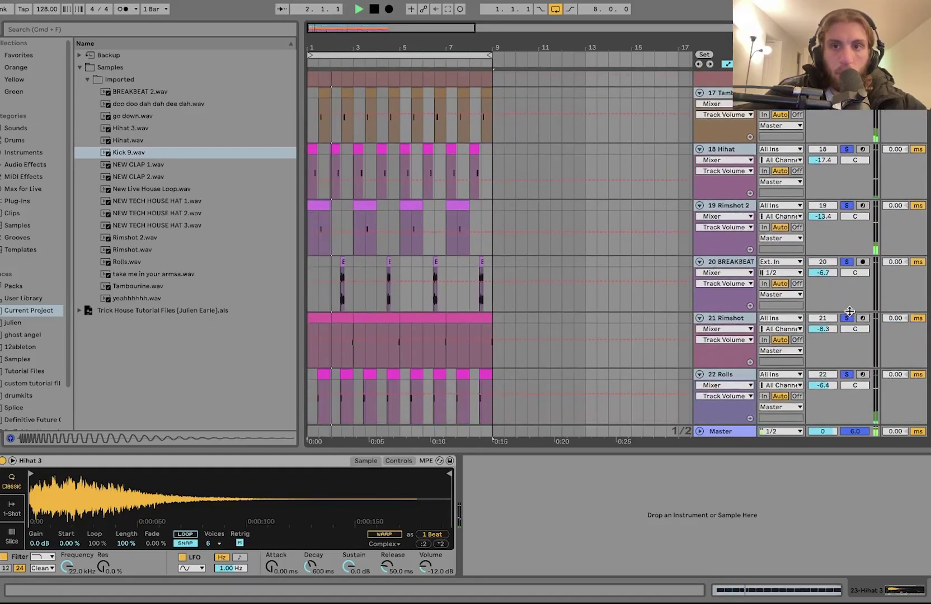
scroll(849, 312, up, 3)
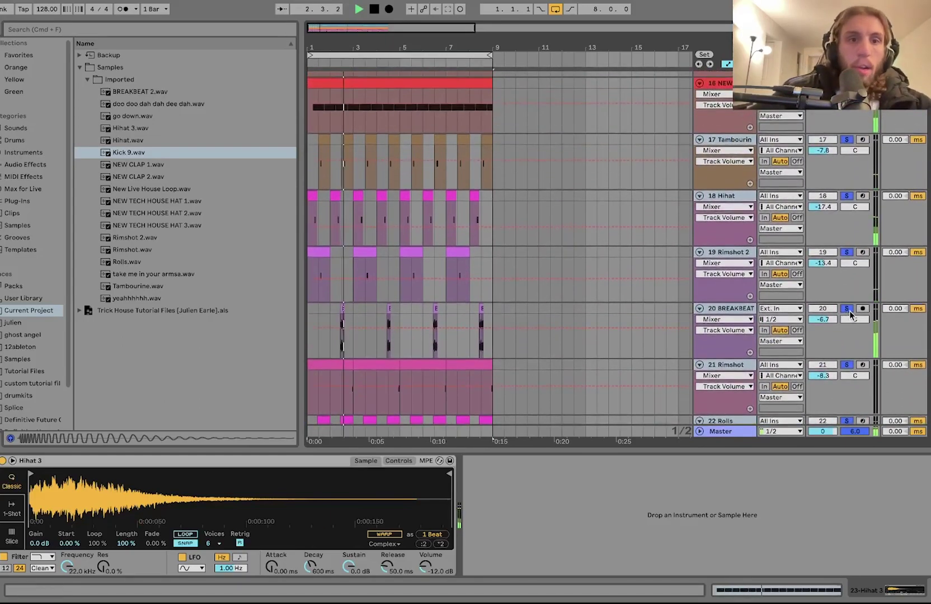
click(733, 139)
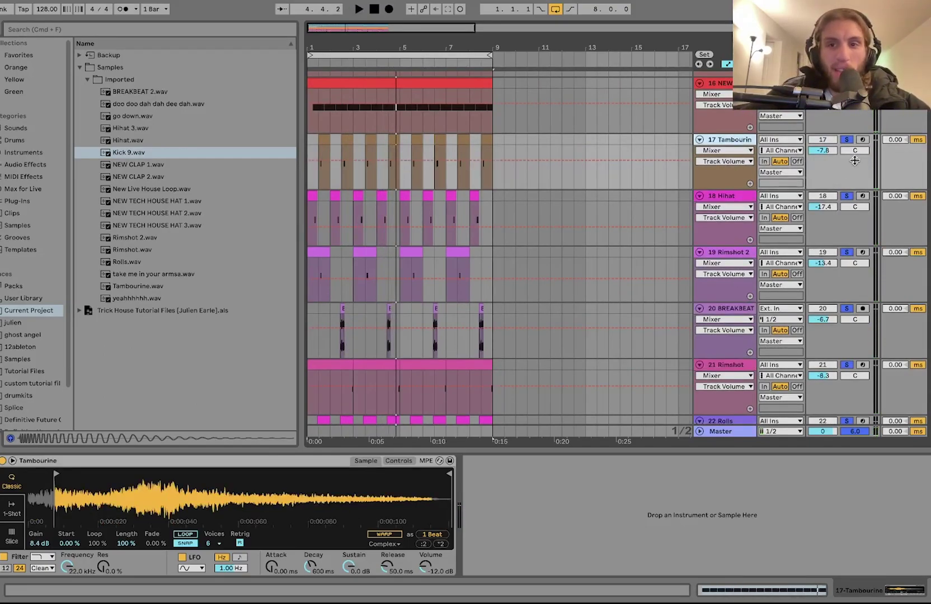
Clear the solos on the percussion tracks, check the playback, and select tracks 17 Tambourine and 18 Hihat
click(848, 139)
key(space)
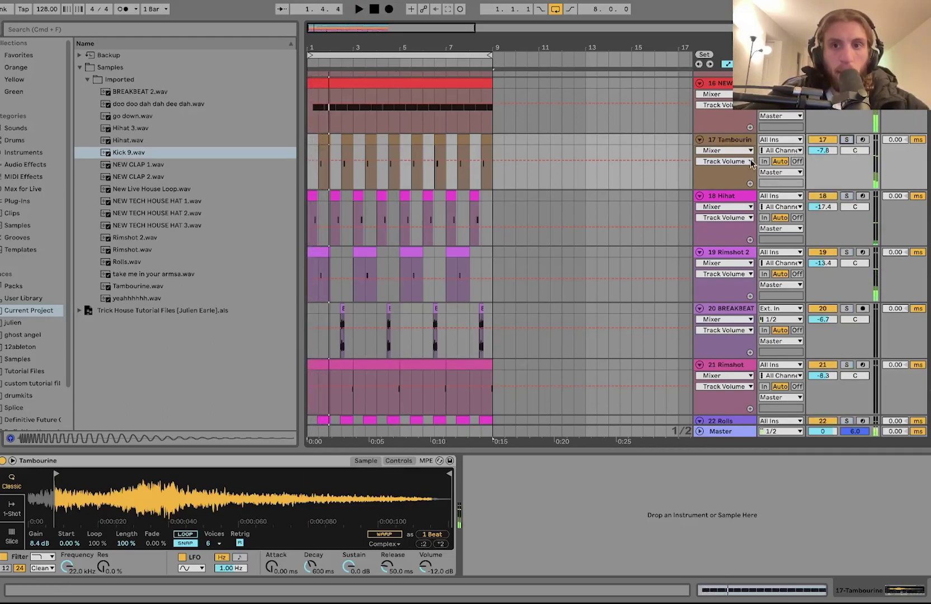
click(725, 145)
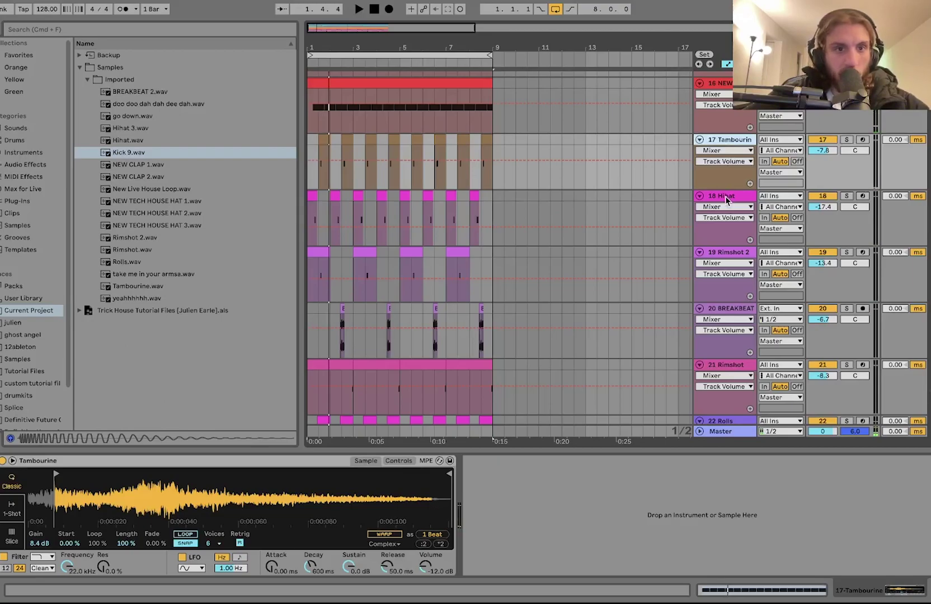
scroll(726, 200, down, 2)
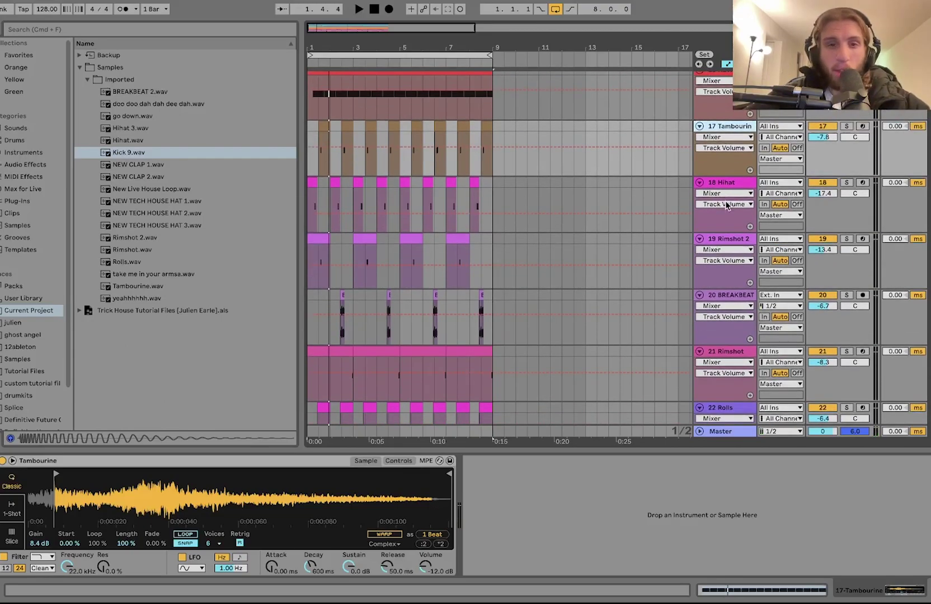
click(727, 170)
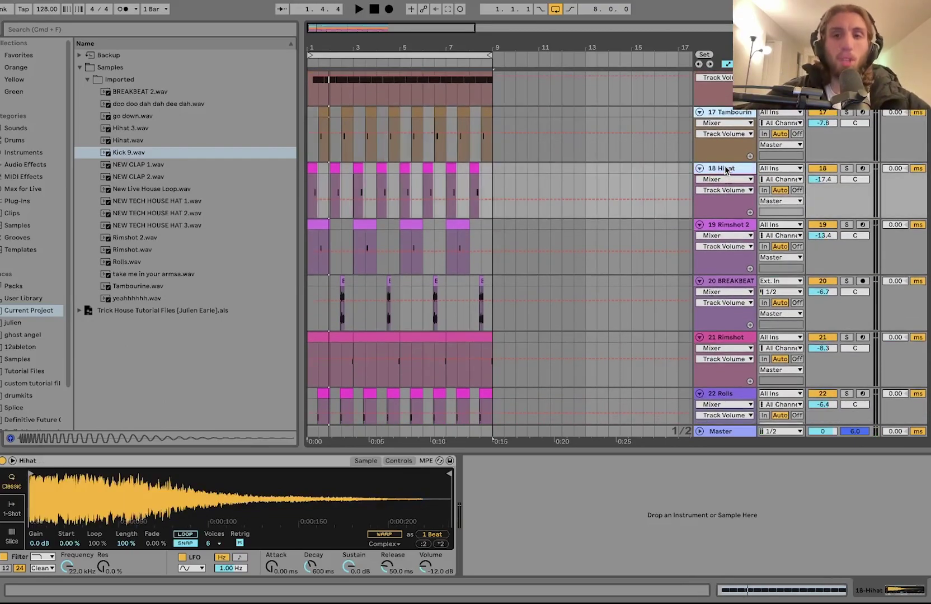
Solo tracks 17 Tambourine and 18 Hihat, play them, and add track 19 Rimshot 2 to the solo
click(847, 169)
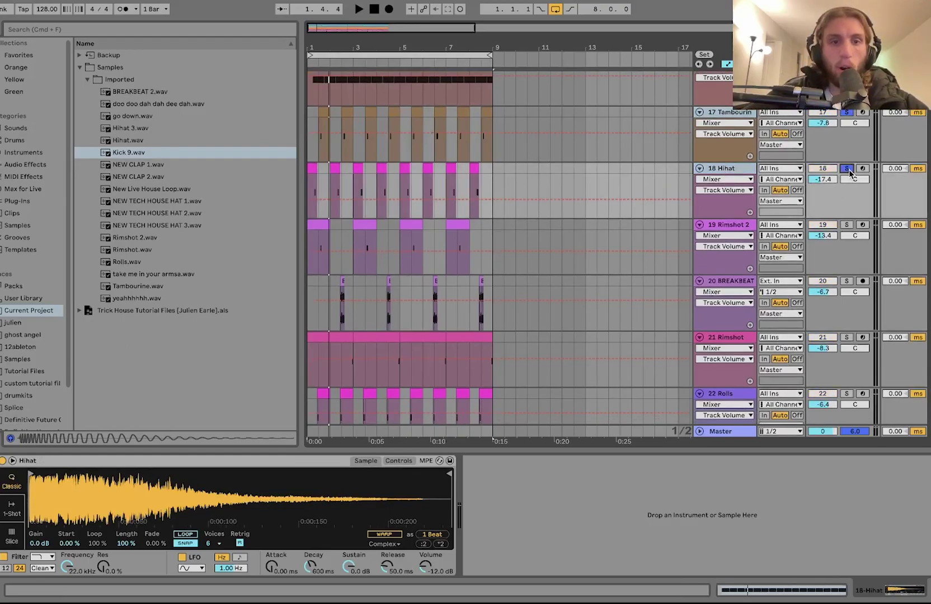
scroll(849, 173, down, 4)
key(space)
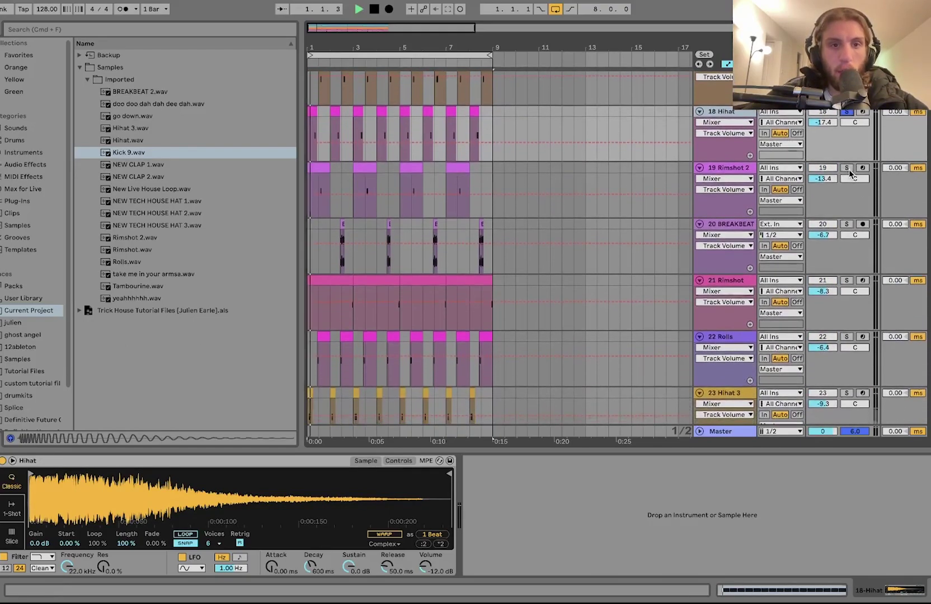
scroll(849, 173, up, 2)
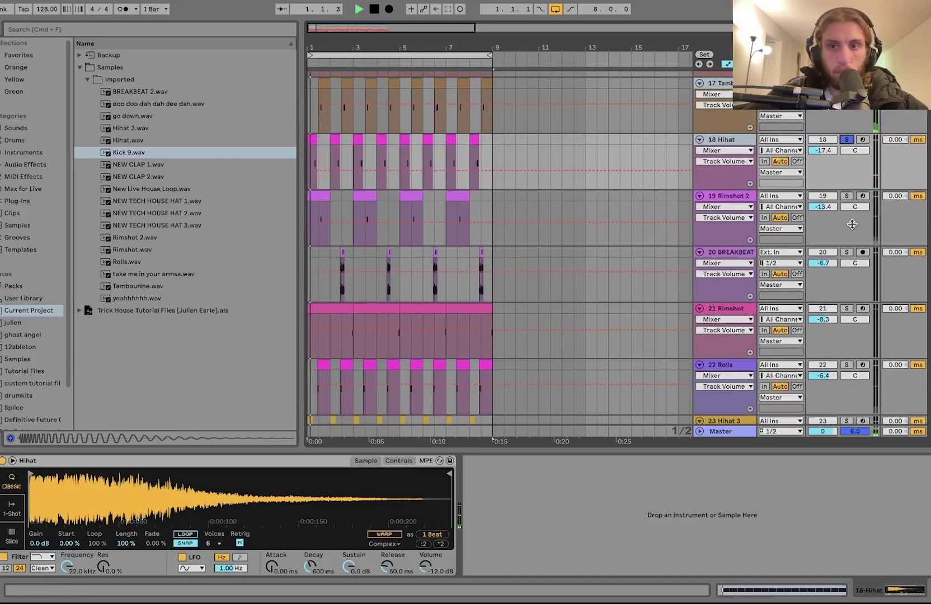
click(848, 196)
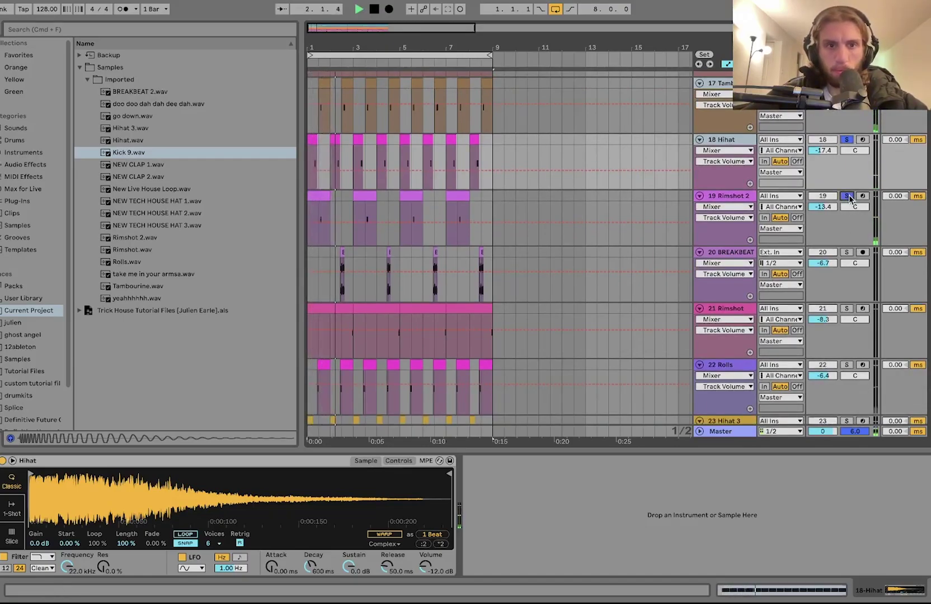
key(space)
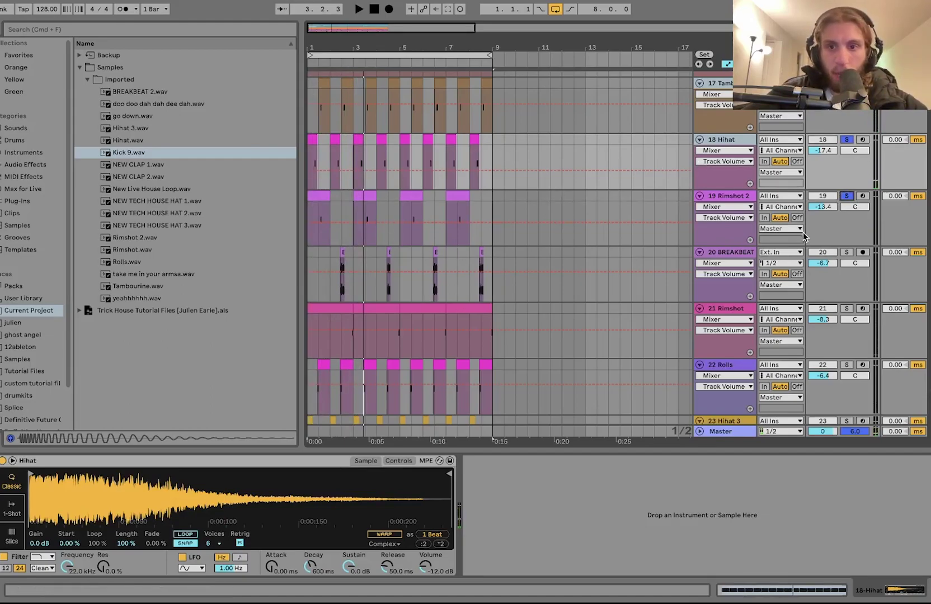
Solo only tracks 20 BREAKBEAT 2 and 21 Rimshot, and play them from bar 2
click(847, 252)
scroll(849, 252, down, 2)
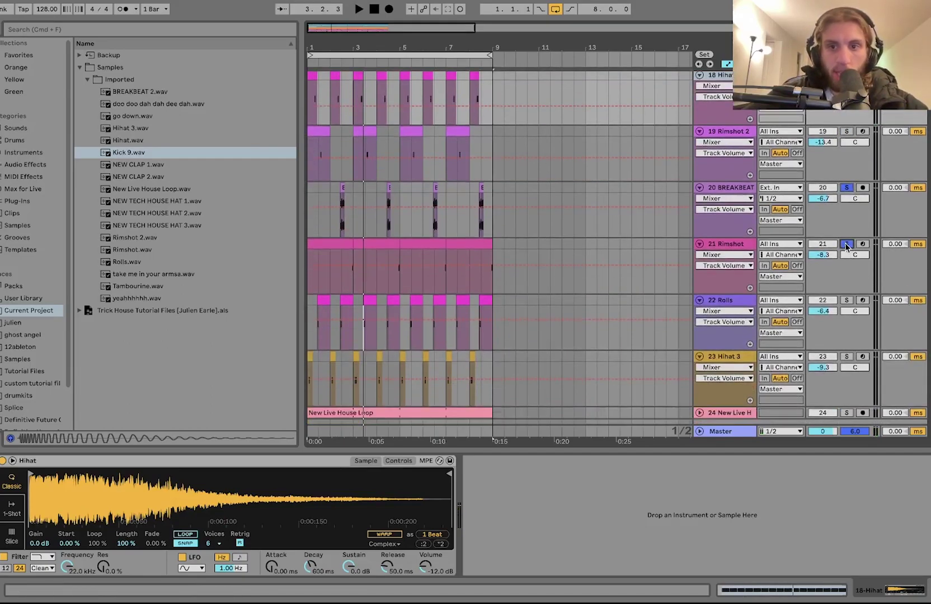
super+click(847, 245)
click(333, 187)
key(space)
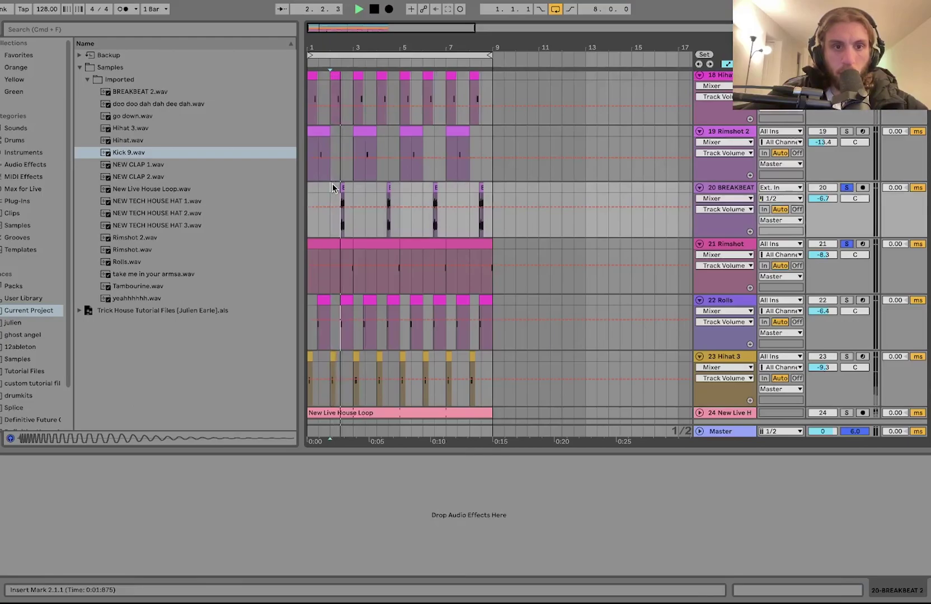
Look closer at the BREAKBEAT 2 clips during playback, and replay from the first one
scroll(332, 188, up, 3)
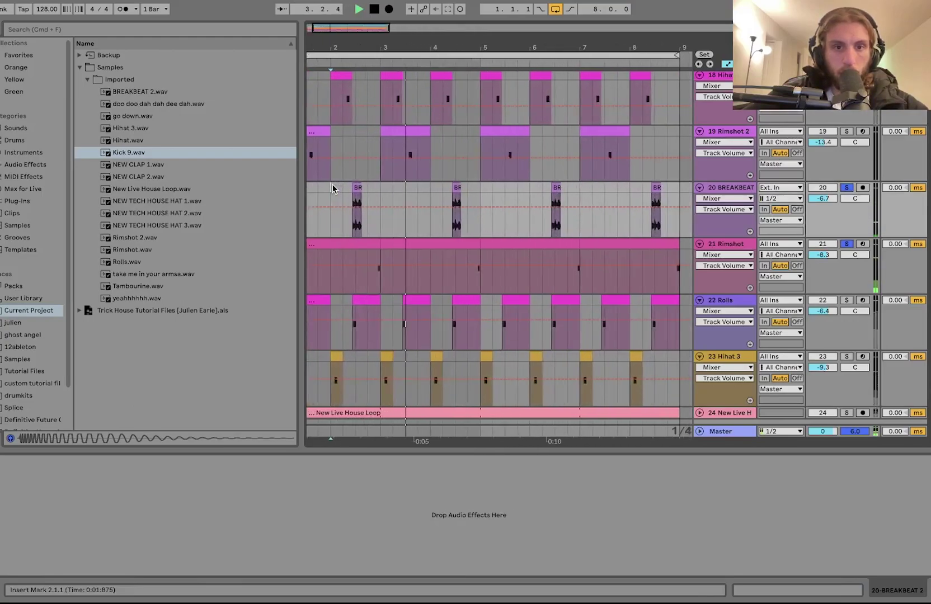
scroll(332, 188, down, 1)
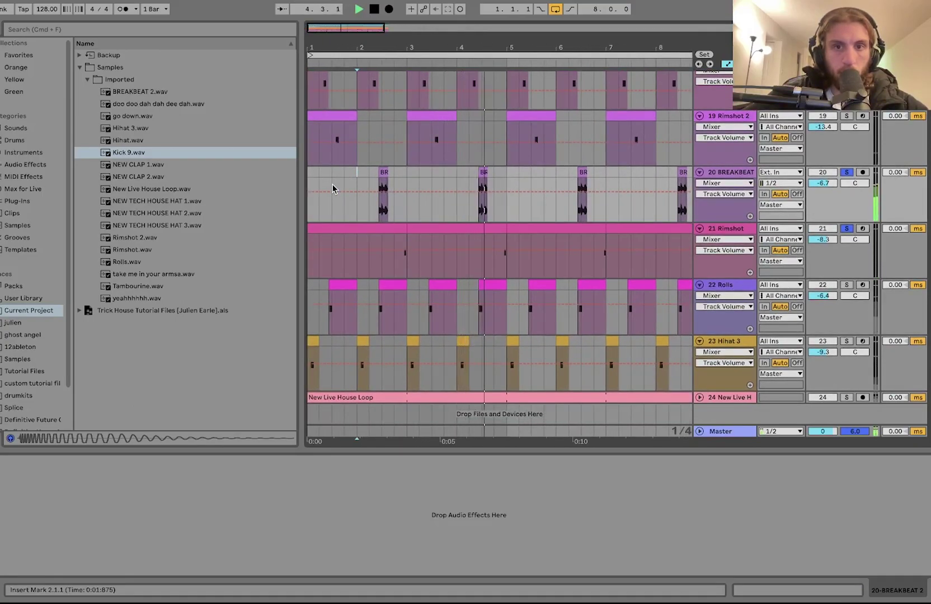
click(378, 180)
key(space)
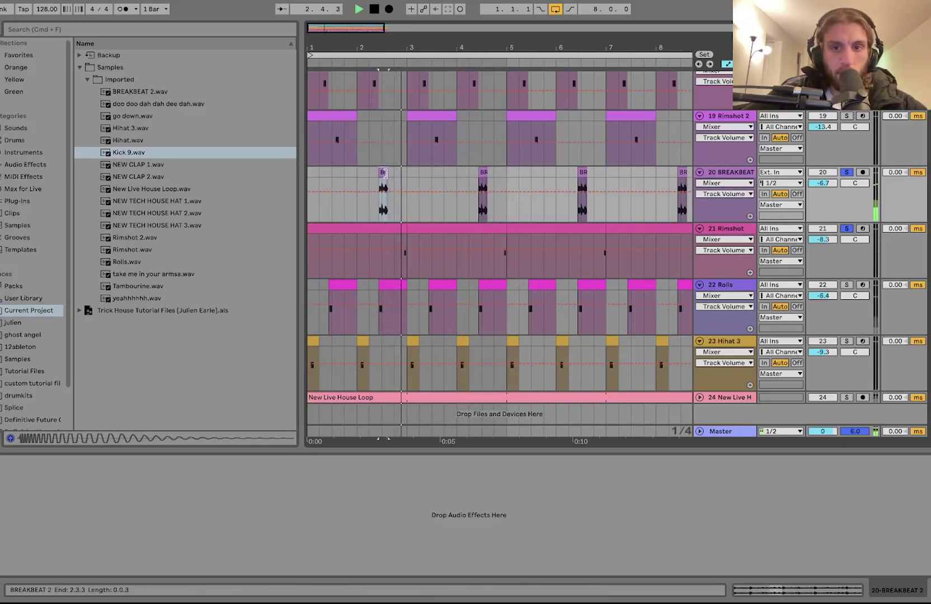
scroll(742, 293, down, 1)
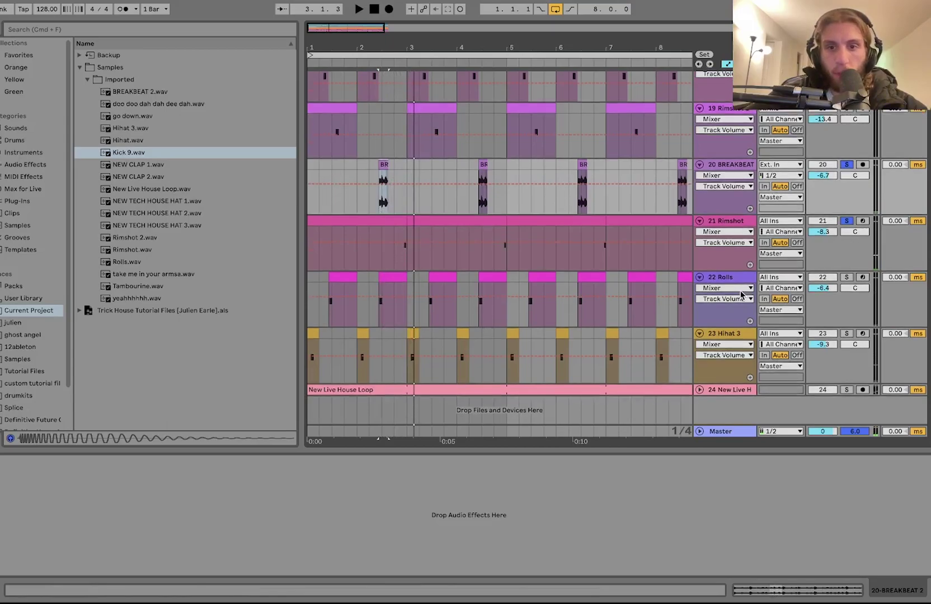
Solo only tracks 22 Rolls and 23 Hihat 3, and play them from the start of the arrangement
click(847, 277)
click(848, 335)
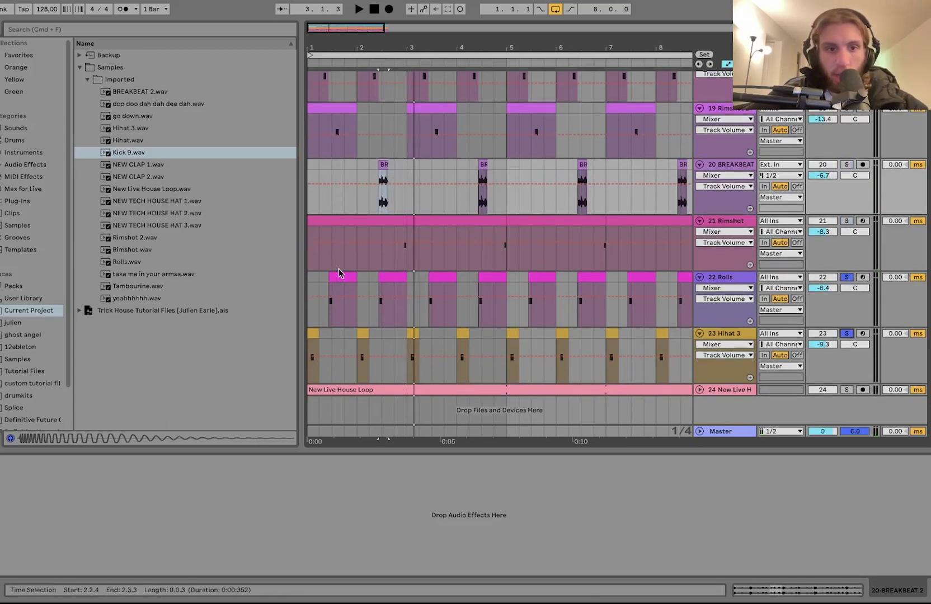
click(308, 278)
key(space)
key(minus)
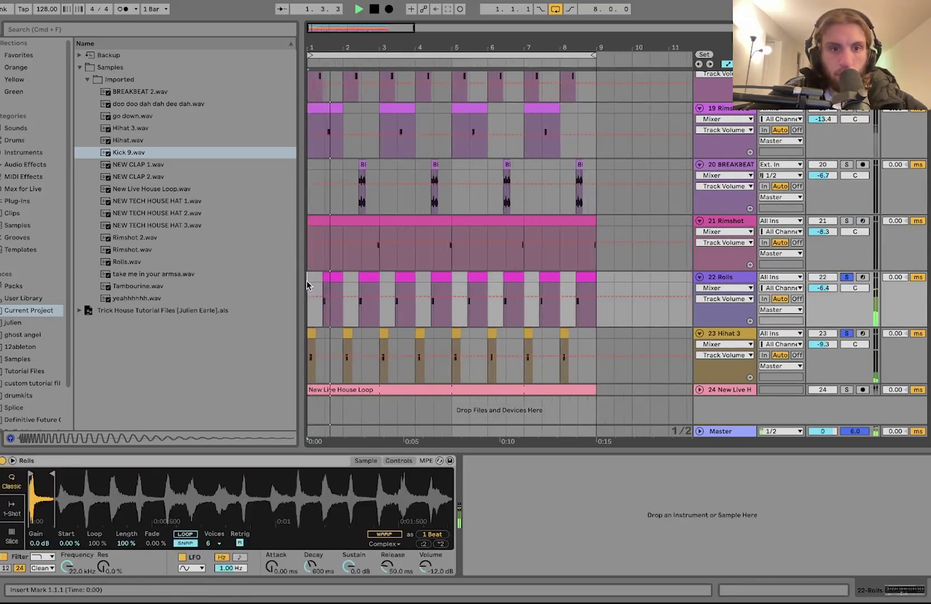
key(minus)
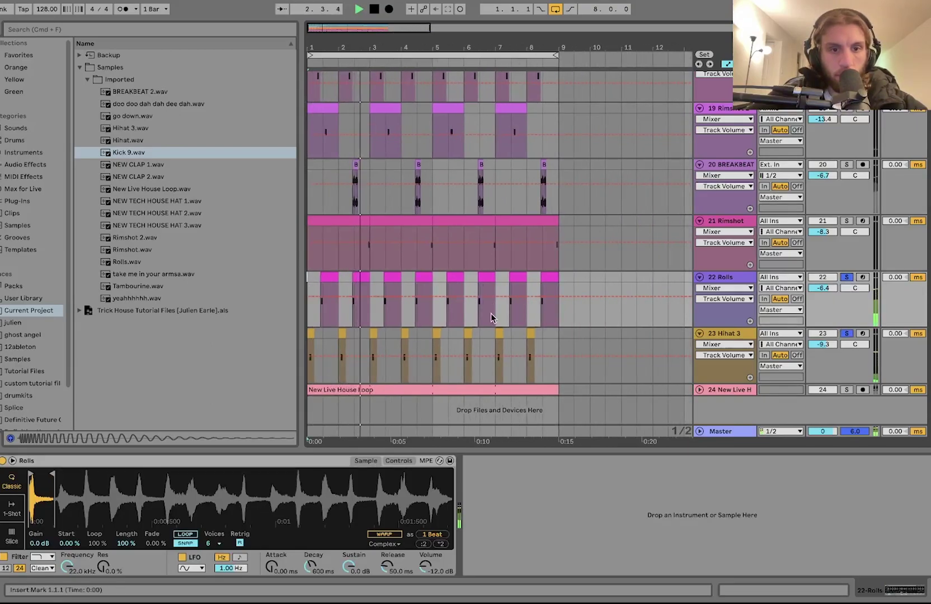
scroll(491, 317, up, 2)
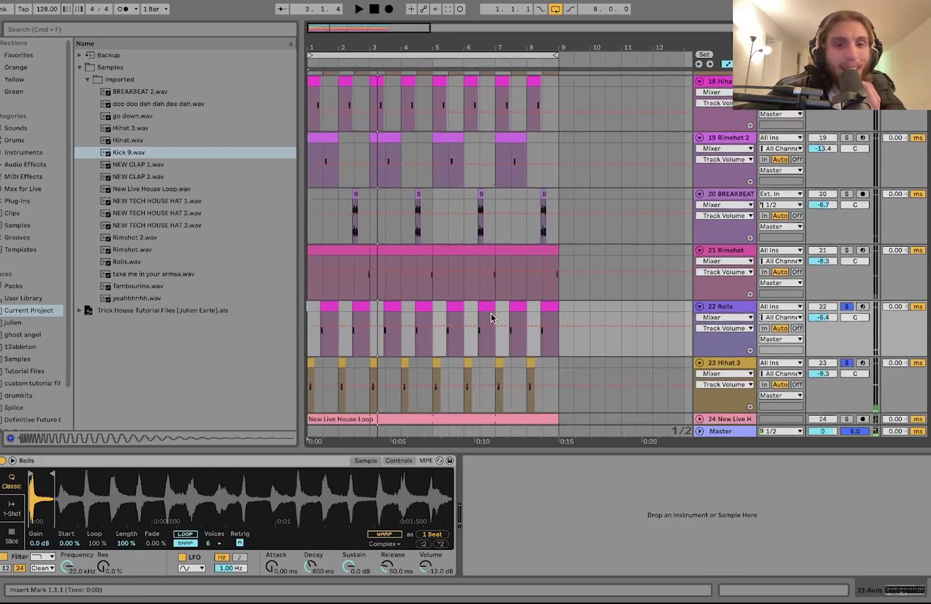
scroll(491, 313, down, 2)
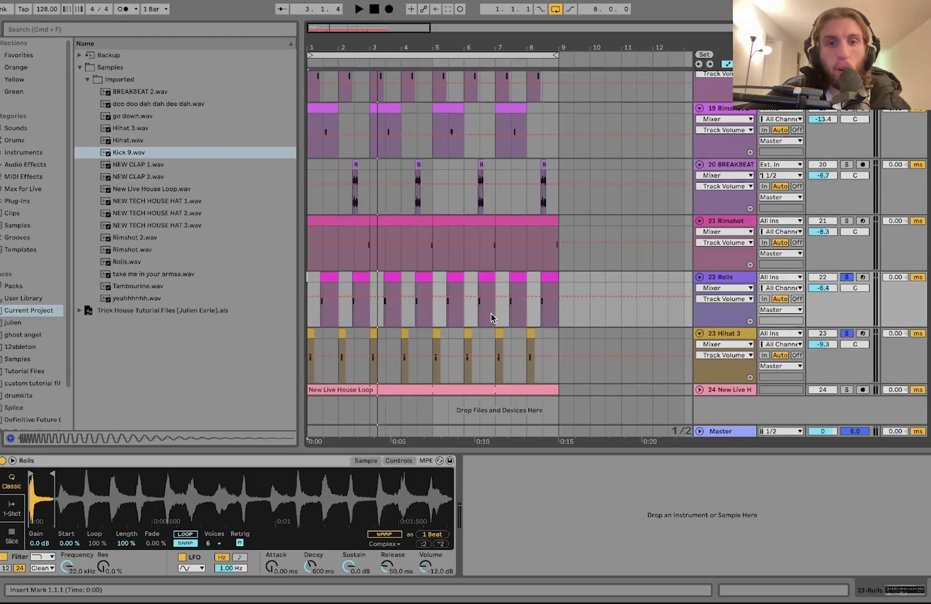
key(plus)
key(plus)
key(minus)
key(minus)
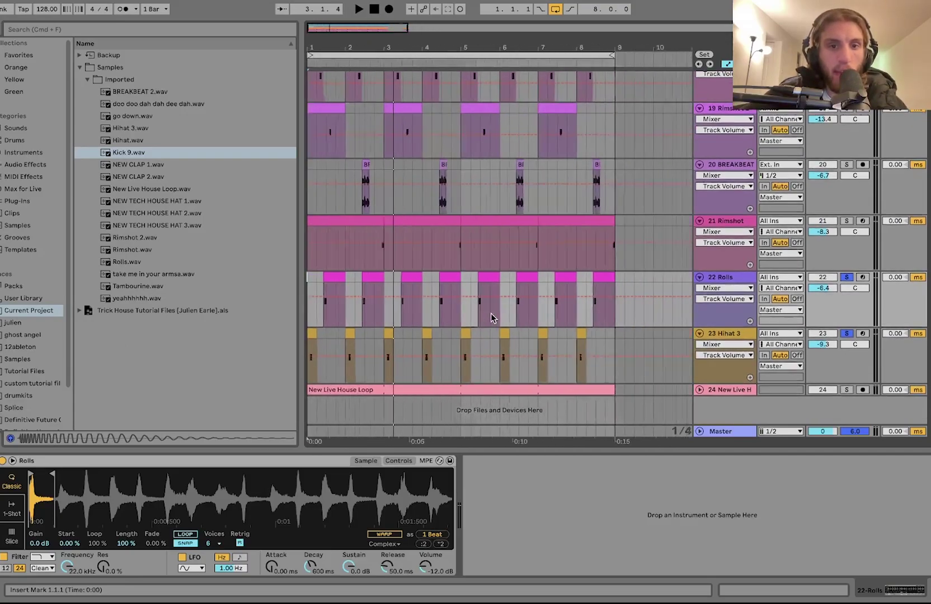
Select percussion tracks 23 Hihat 3 up to 17 Tambourine, solo them all, and start playback
scroll(491, 314, up, 2)
click(723, 399)
scroll(725, 400, up, 3)
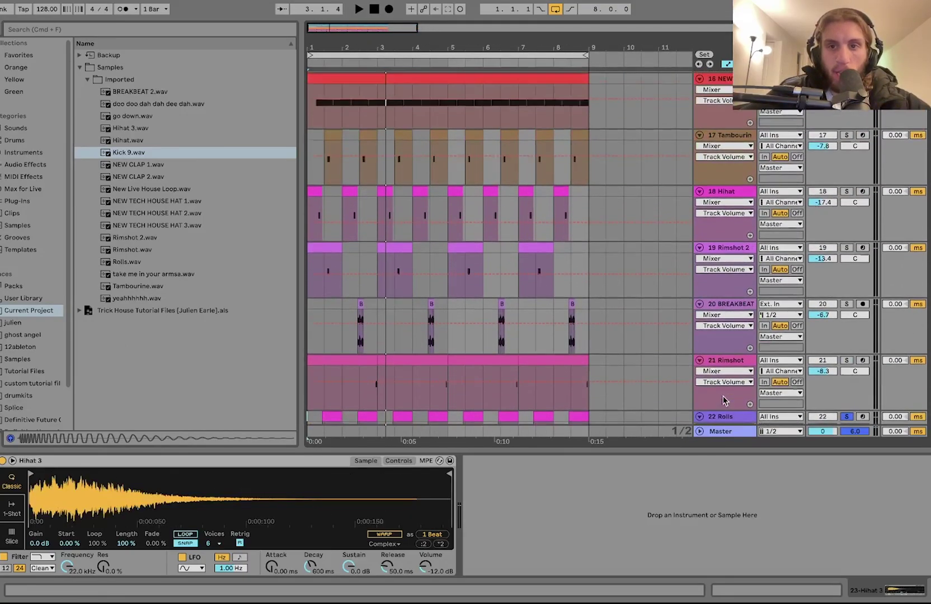
click(733, 138)
click(846, 135)
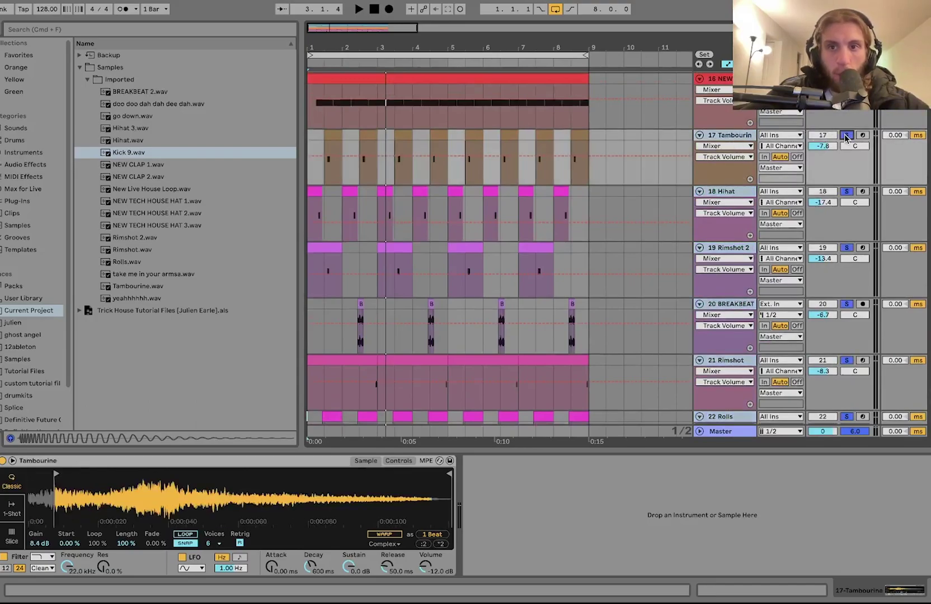
key(space)
scroll(839, 129, up, 8)
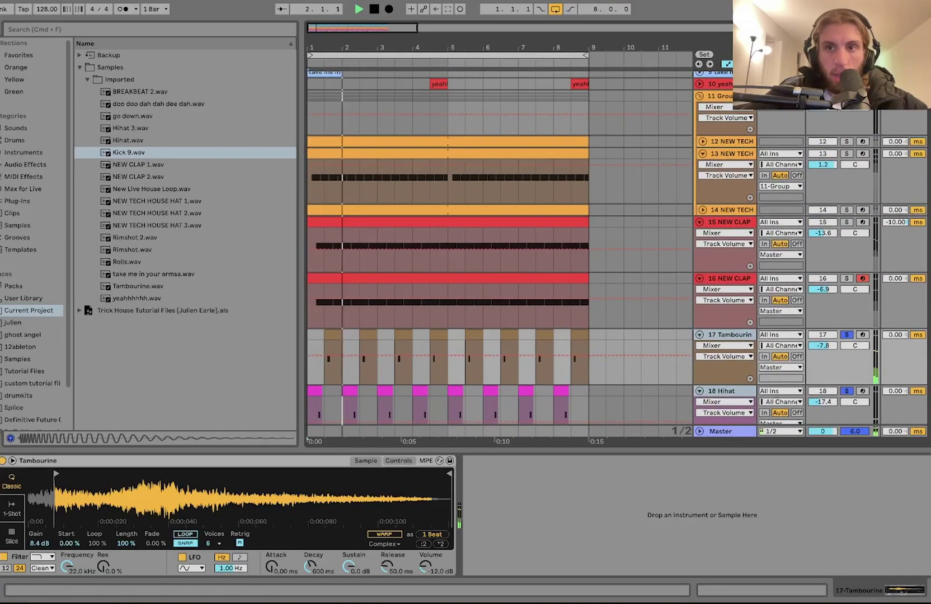
Solo percussion tracks 17 to 23 again, replay them together, and look over their clips
scroll(823, 278, down, 7)
scroll(823, 278, down, 1)
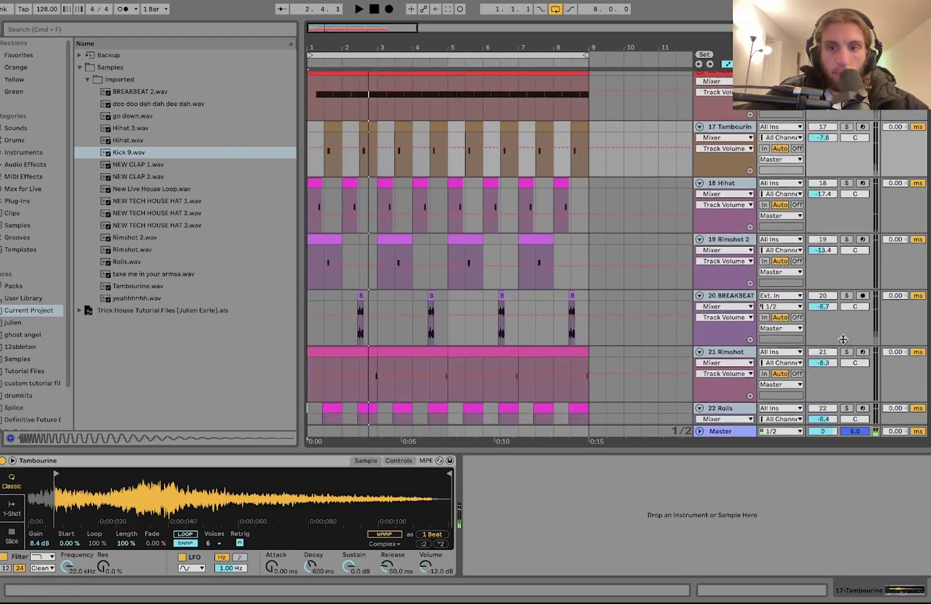
click(846, 353)
key(space)
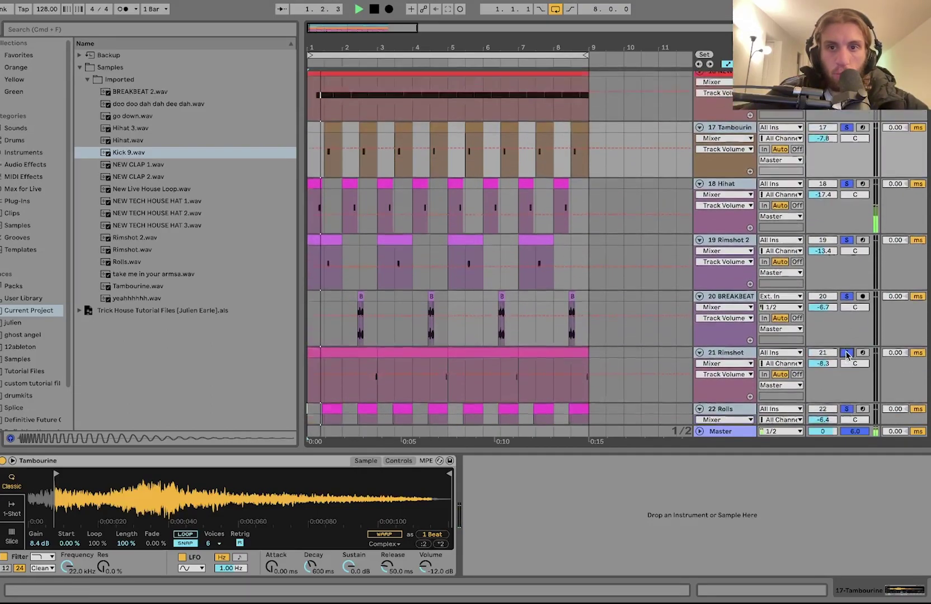
scroll(847, 353, up, 1)
scroll(846, 352, down, 3)
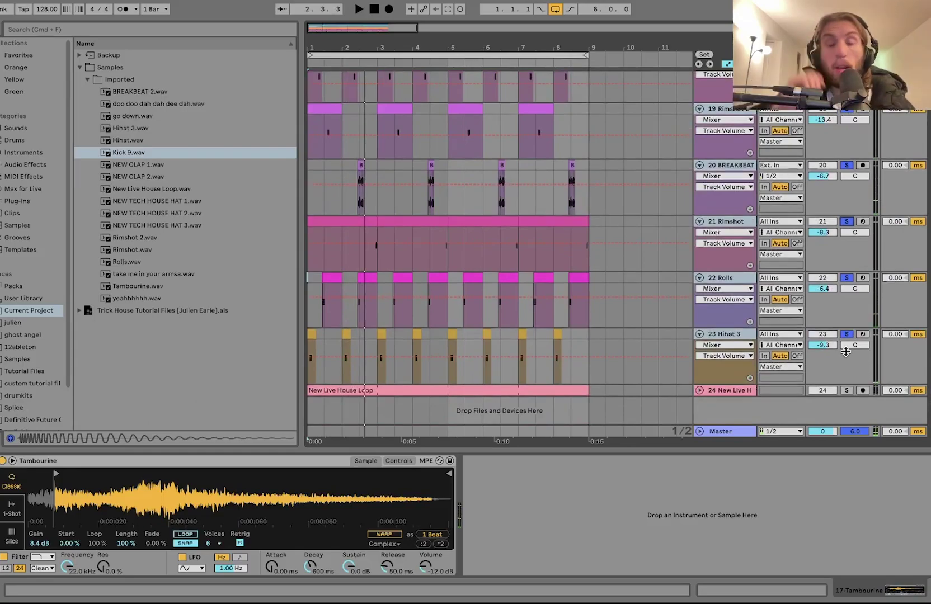
scroll(750, 268, up, 4)
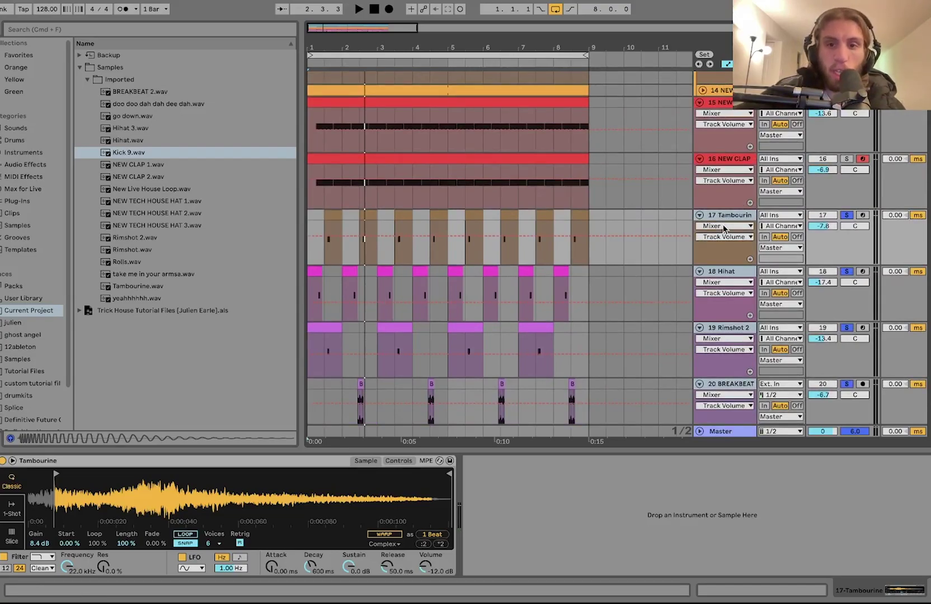
scroll(723, 228, down, 4)
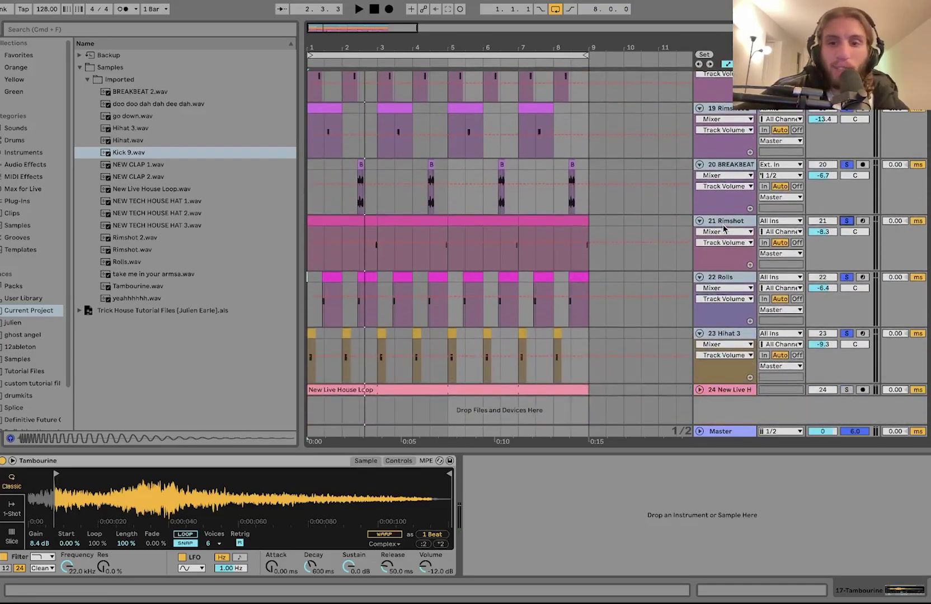
Solo and unfold track 24 New Live House Loop, play it with its Compressor and EQ Eight showing, and clear the solo
click(848, 390)
click(731, 390)
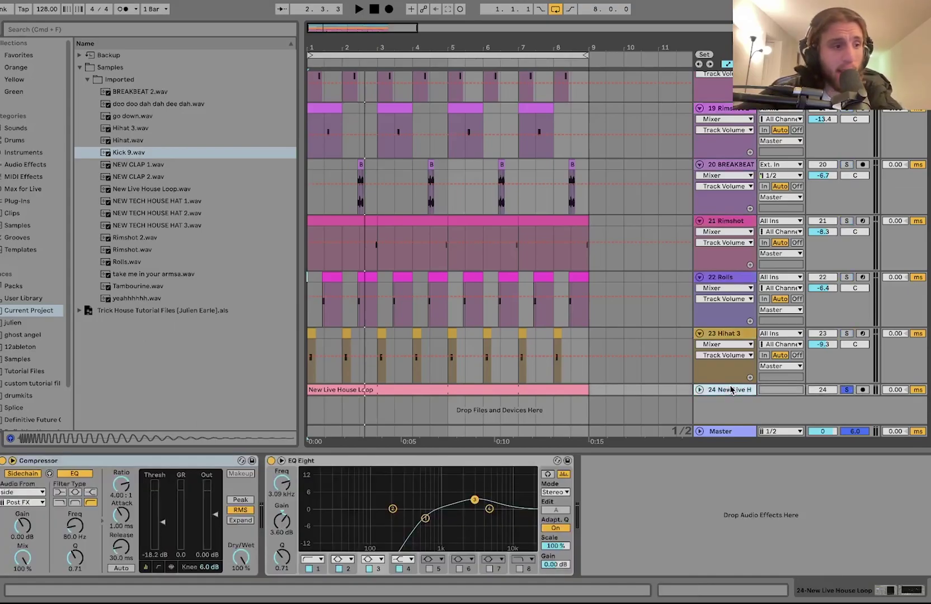
key(u)
key(space)
scroll(731, 363, down, 2)
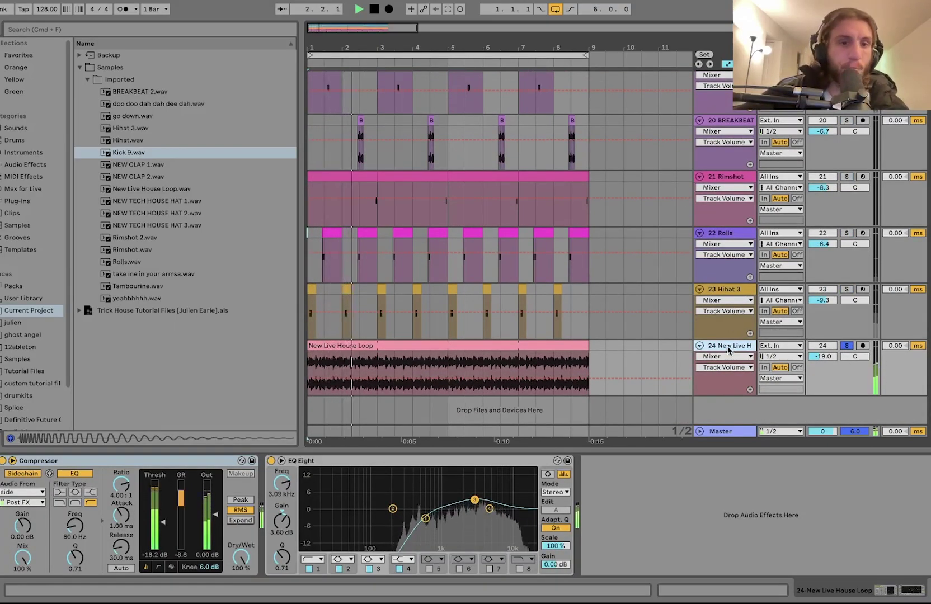
key(space)
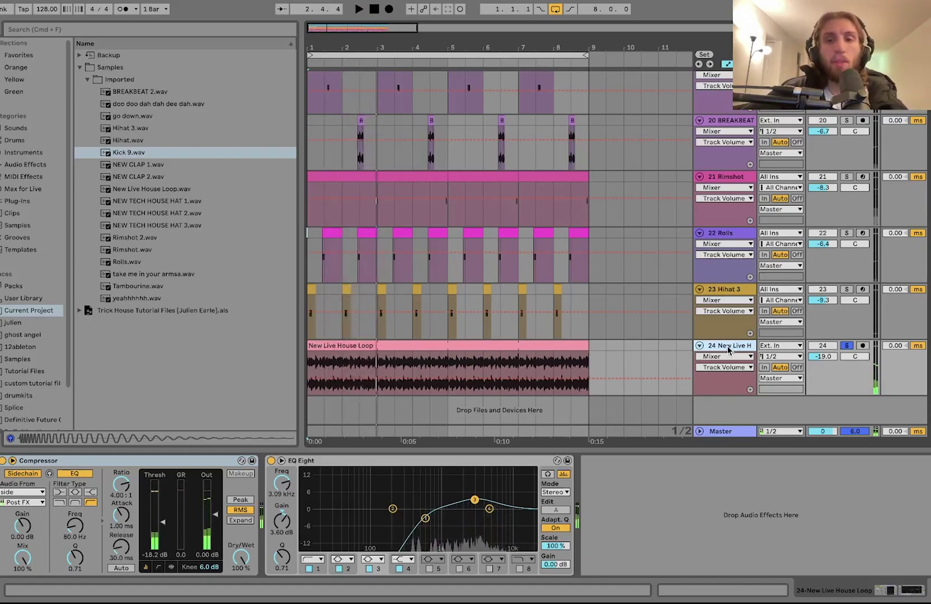
click(846, 346)
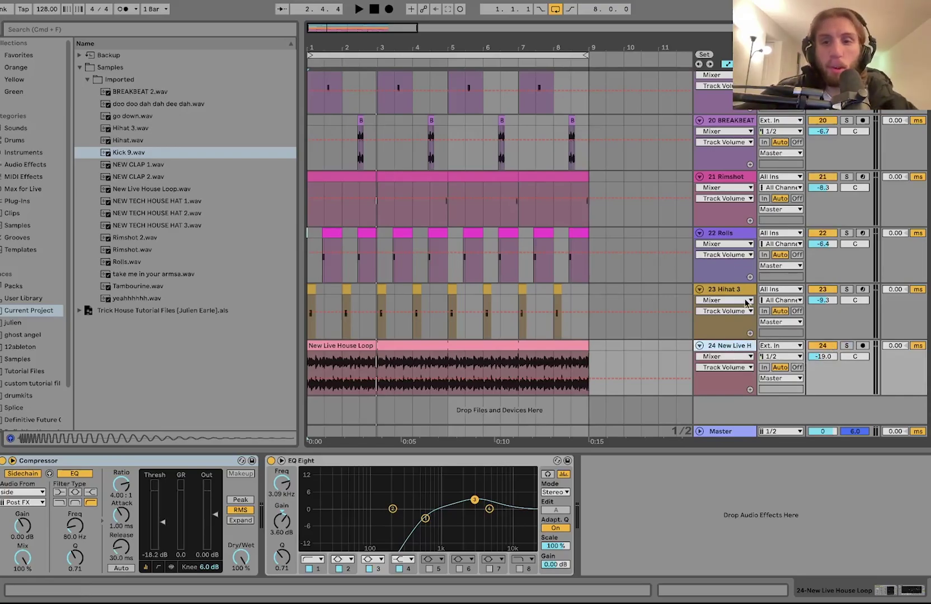
Solo every drum and percussion track from 11 Group down to 23 Hihat 3, and play them without the house loop
click(728, 290)
scroll(729, 287, up, 10)
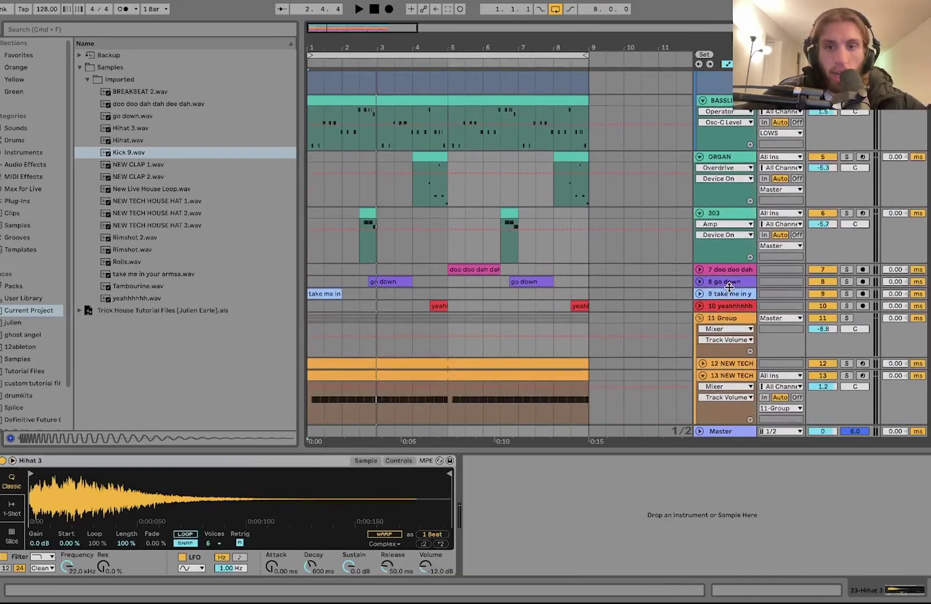
click(736, 322)
click(847, 318)
scroll(842, 310, up, 3)
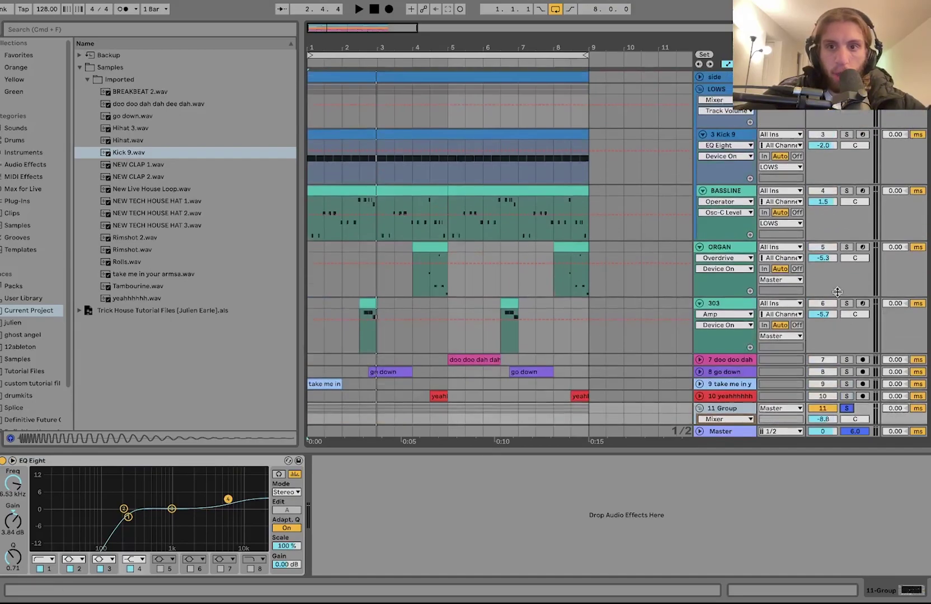
scroll(678, 297, down, 10)
key(space)
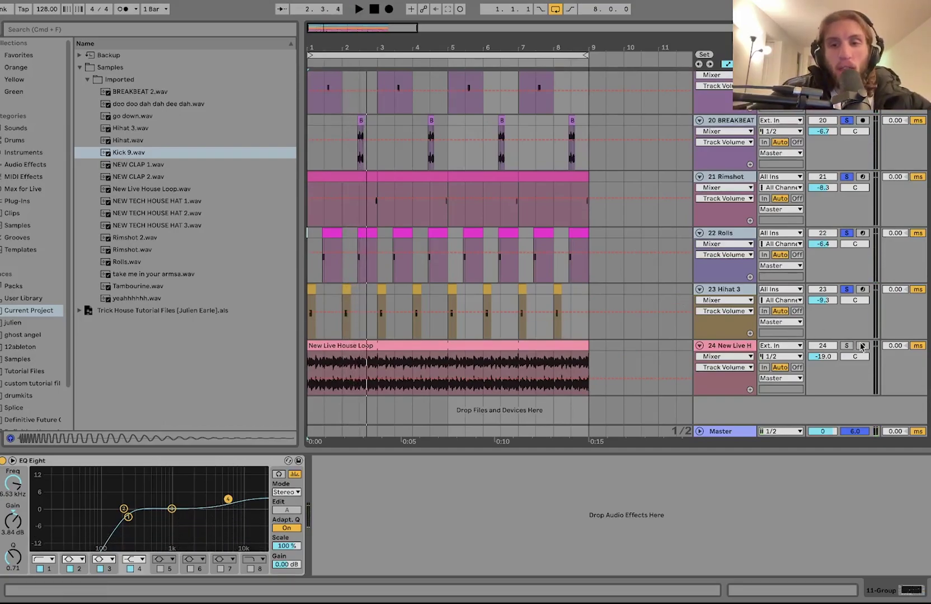
key(space)
click(823, 345)
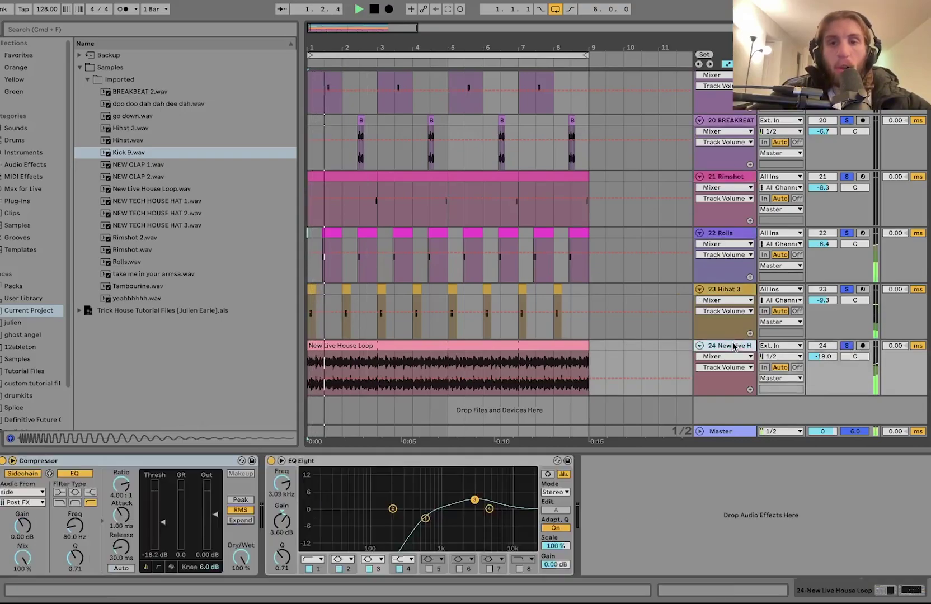
Solo only track 24 New Live House Loop and play it briefly from the start of the arrangement
click(847, 346)
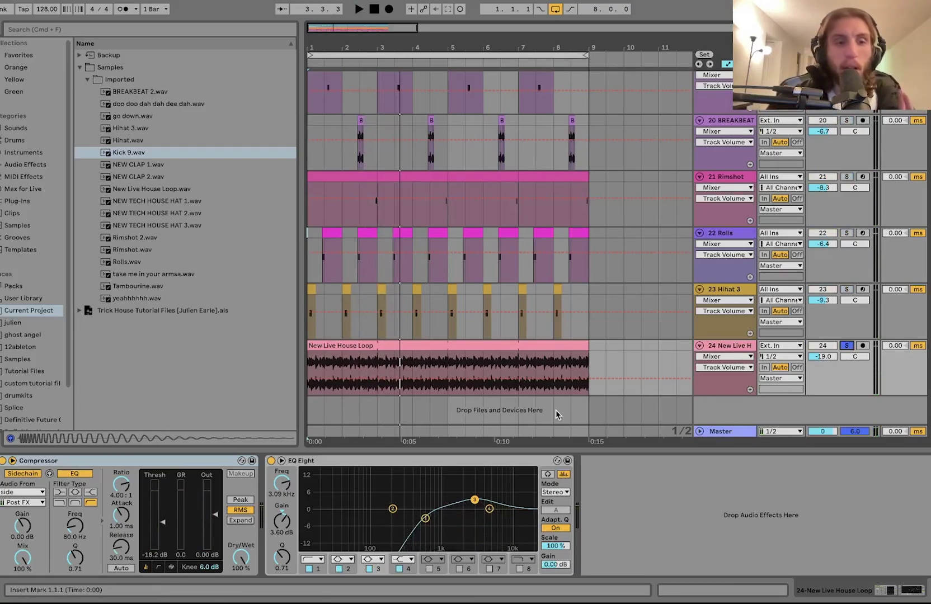
key(space)
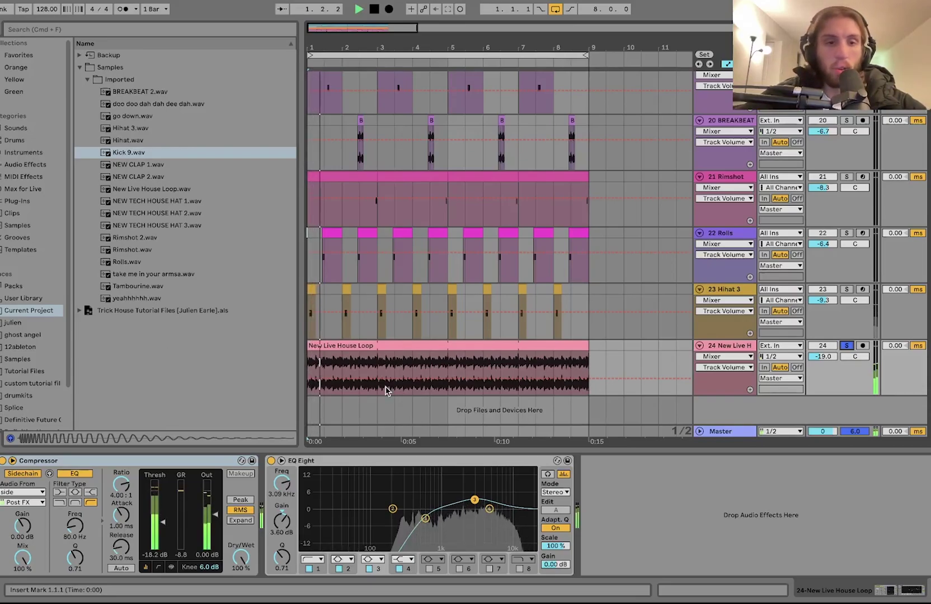
key(space)
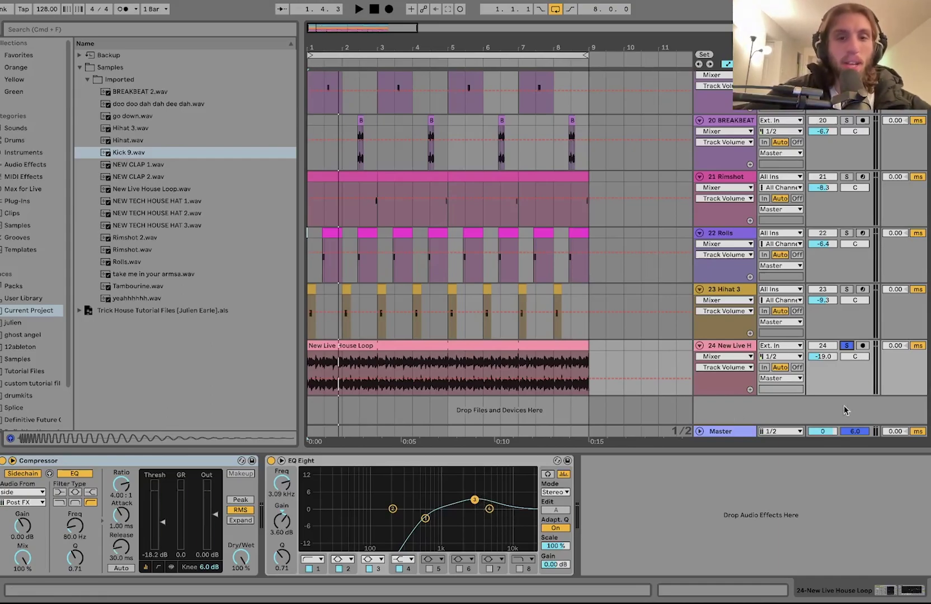
Clear the house loop's solo, and fold all tracks while playing the full arrangement
click(846, 345)
key(space)
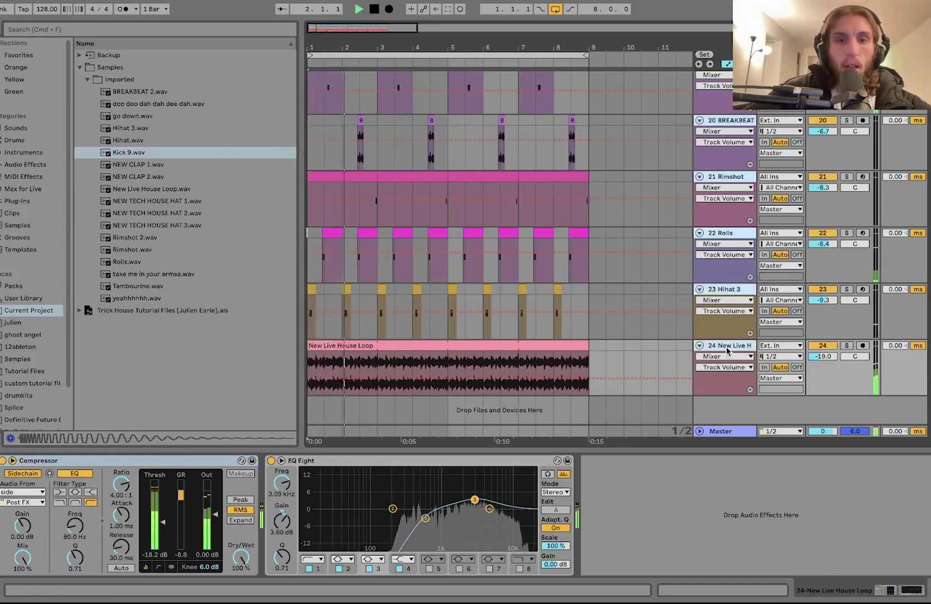
key(alt+u)
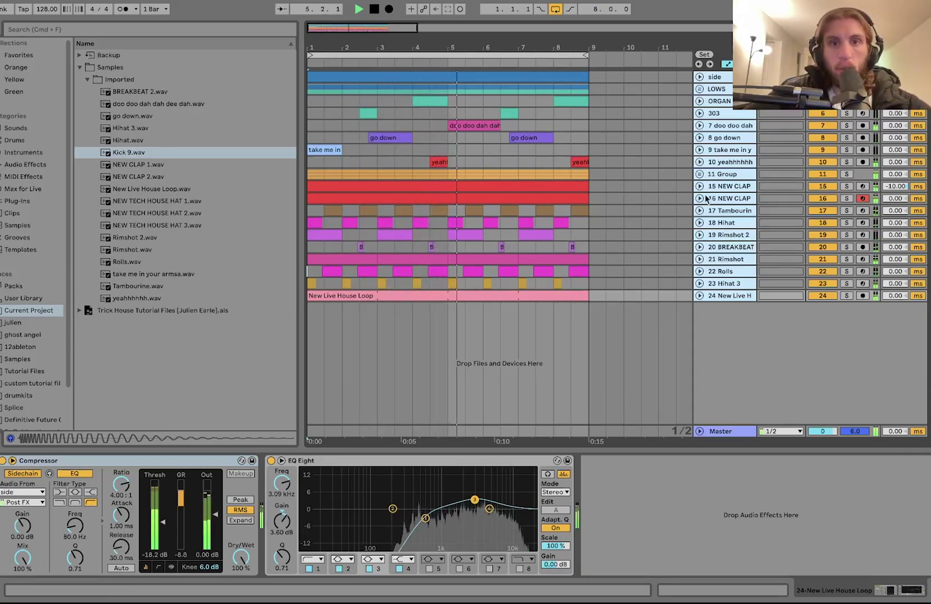
key(space)
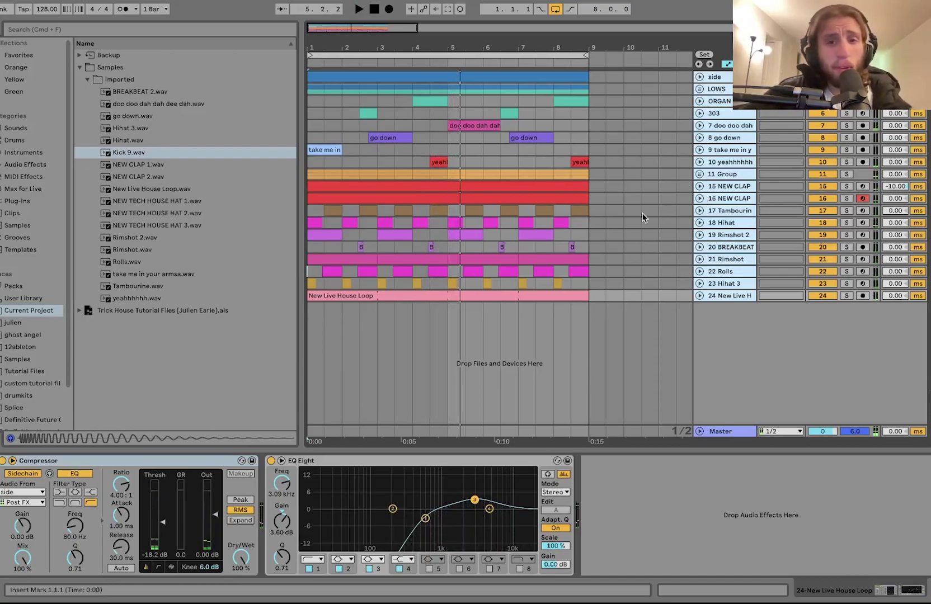
Collapse the Imported samples folder in the browser and return the insert marker to 1.1.1 on the LOWS group
click(87, 80)
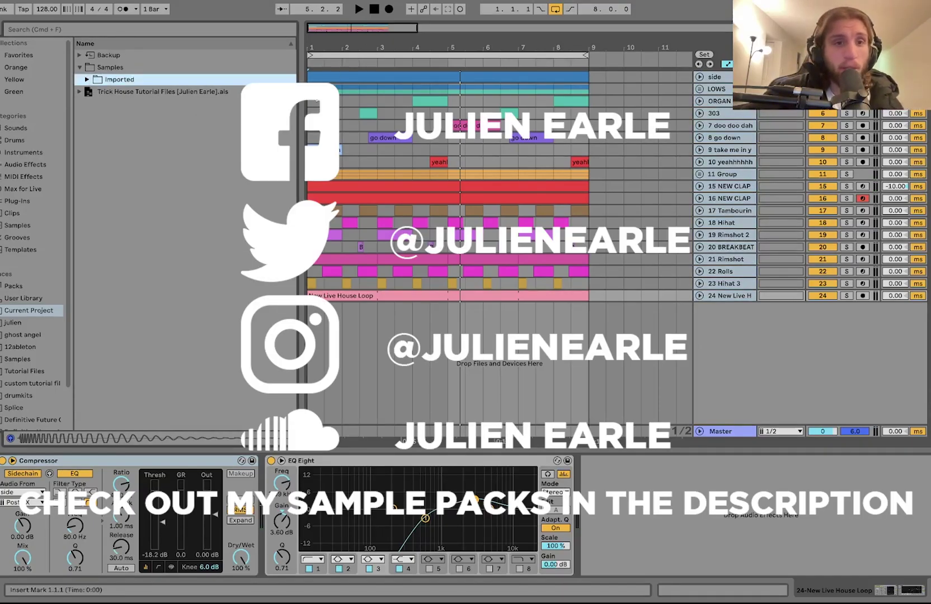
click(312, 92)
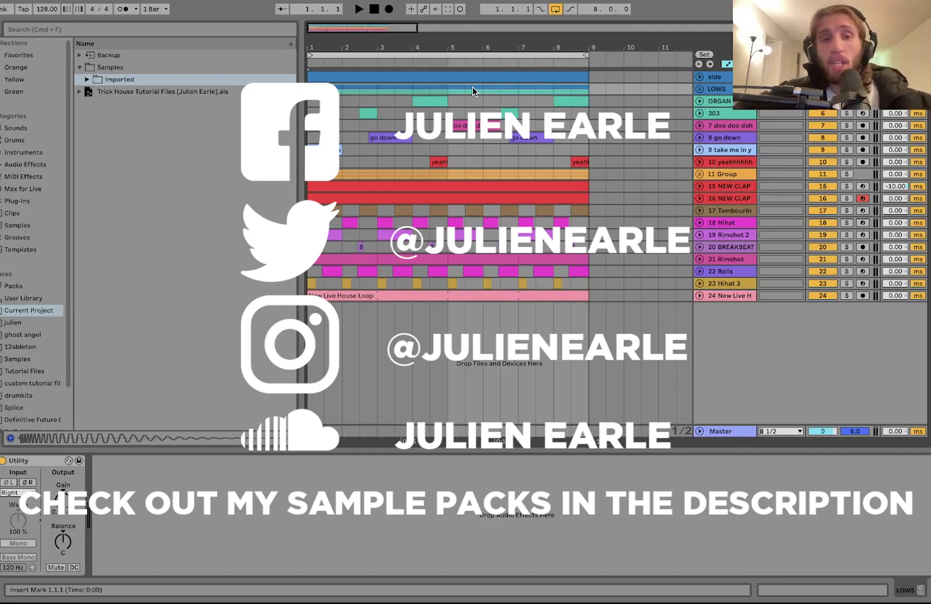
click(429, 77)
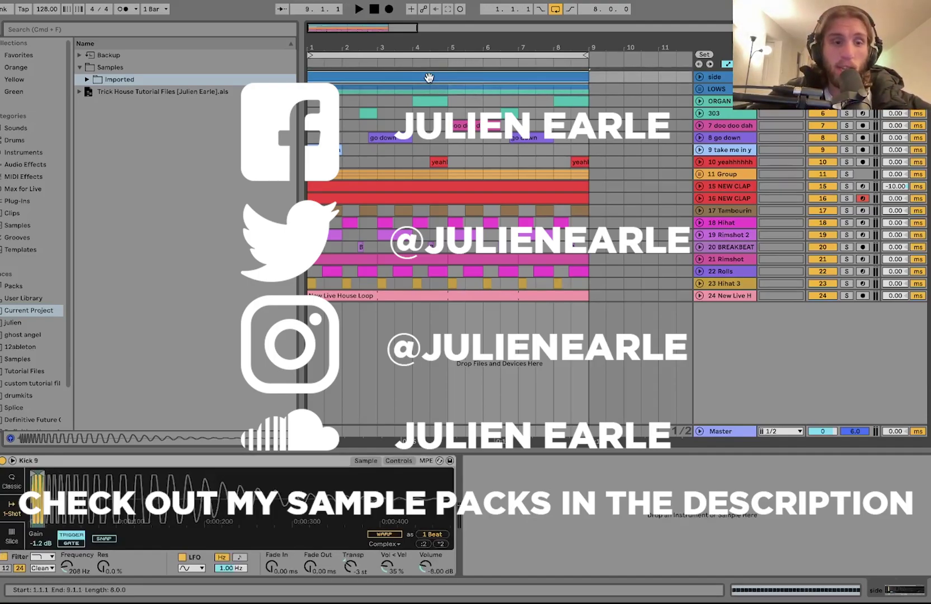
key(Down)
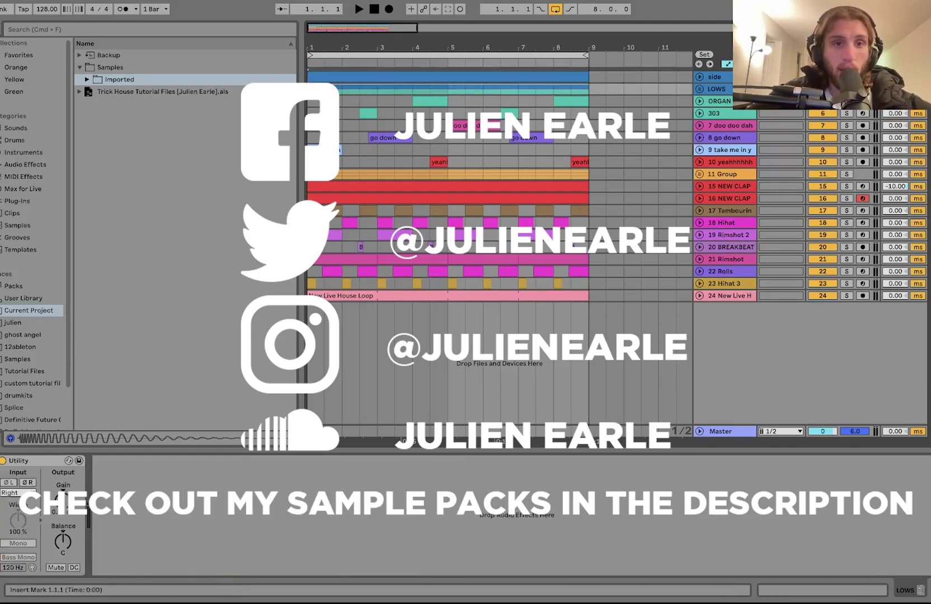